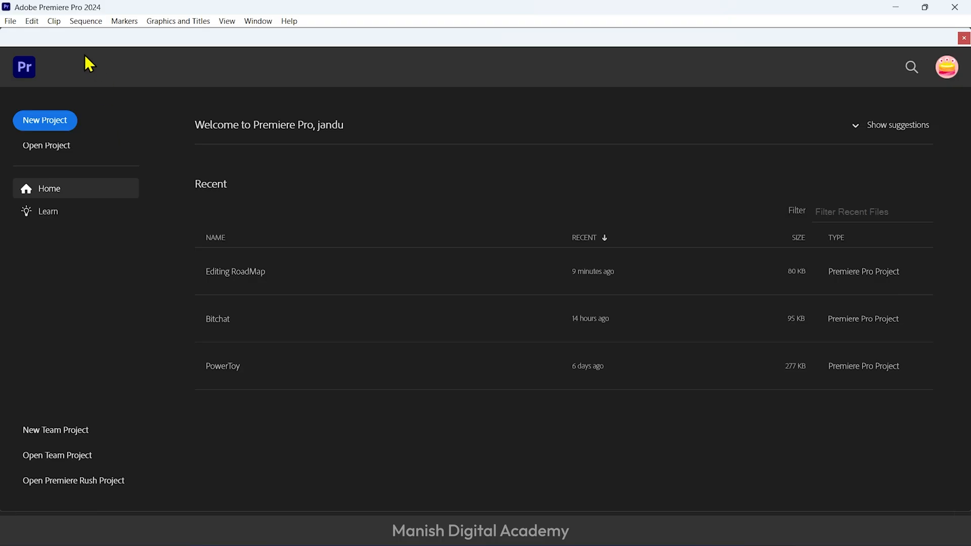
Check the folder selection for media cache files in the Media Cache preferences and delete the unused media cache files
click(33, 21)
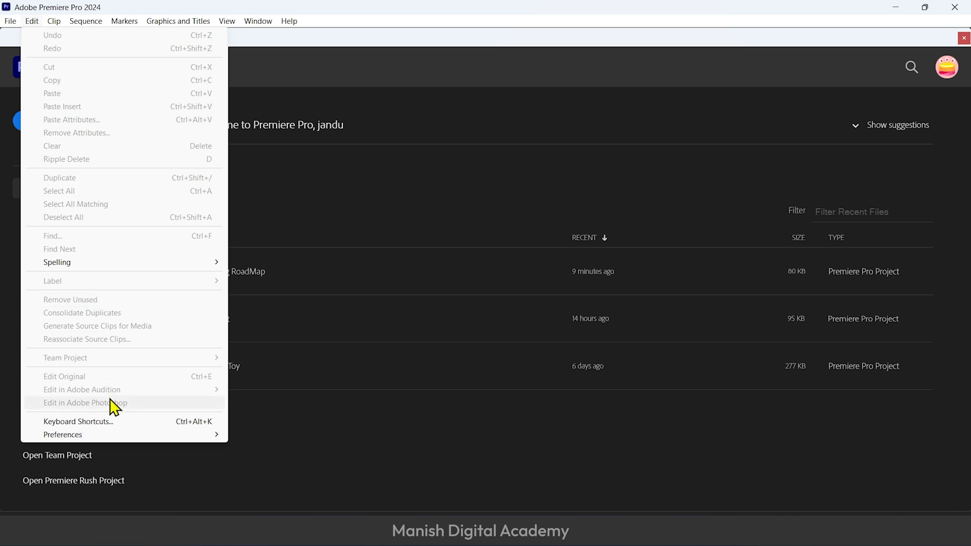
mouse_move(144, 437)
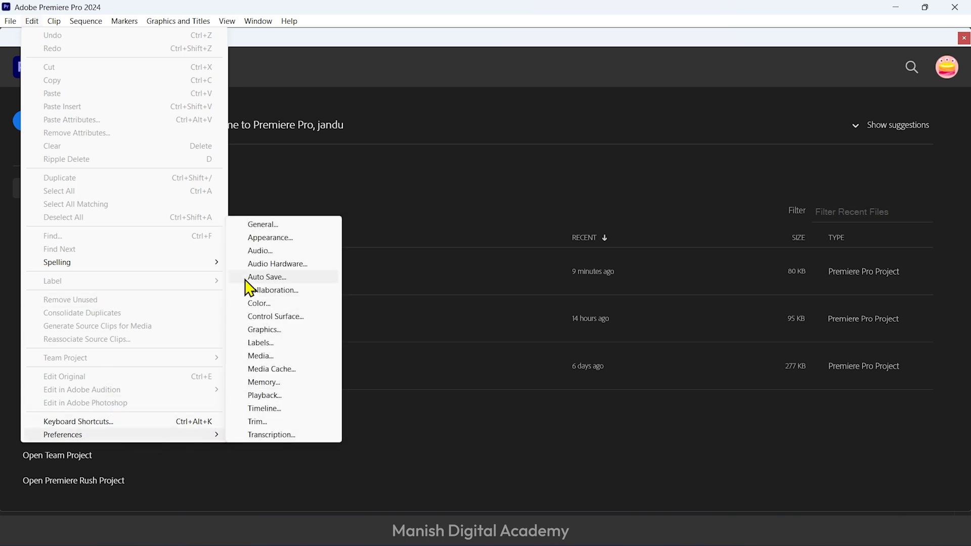
click(273, 358)
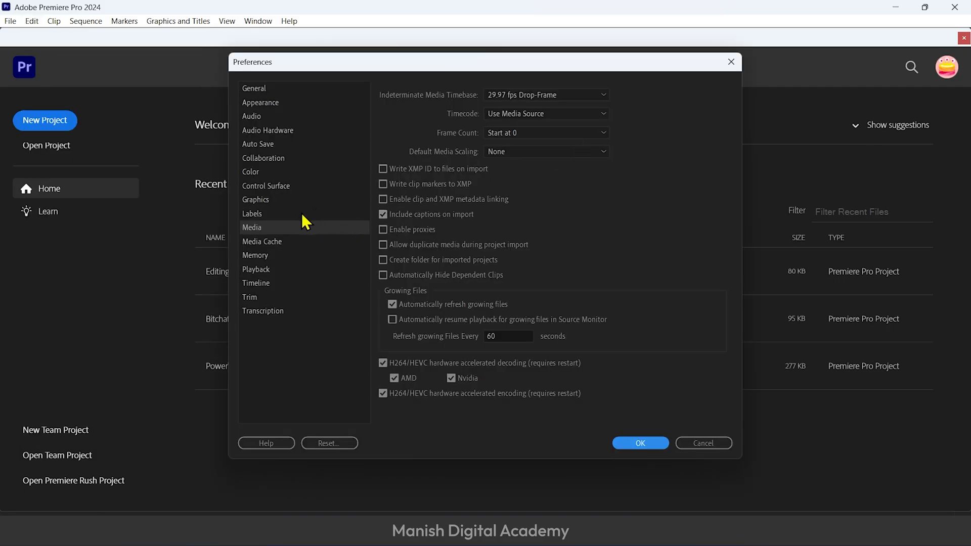
click(308, 247)
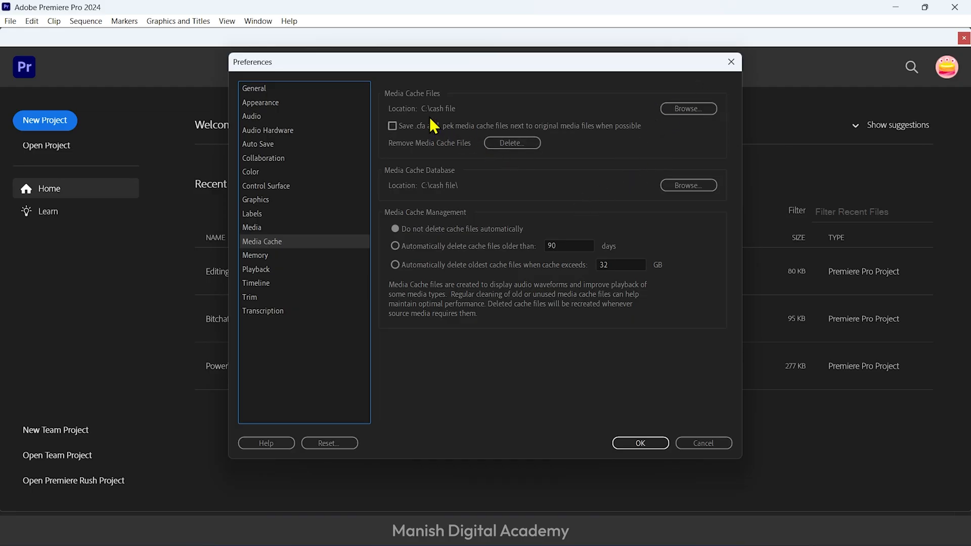
click(691, 109)
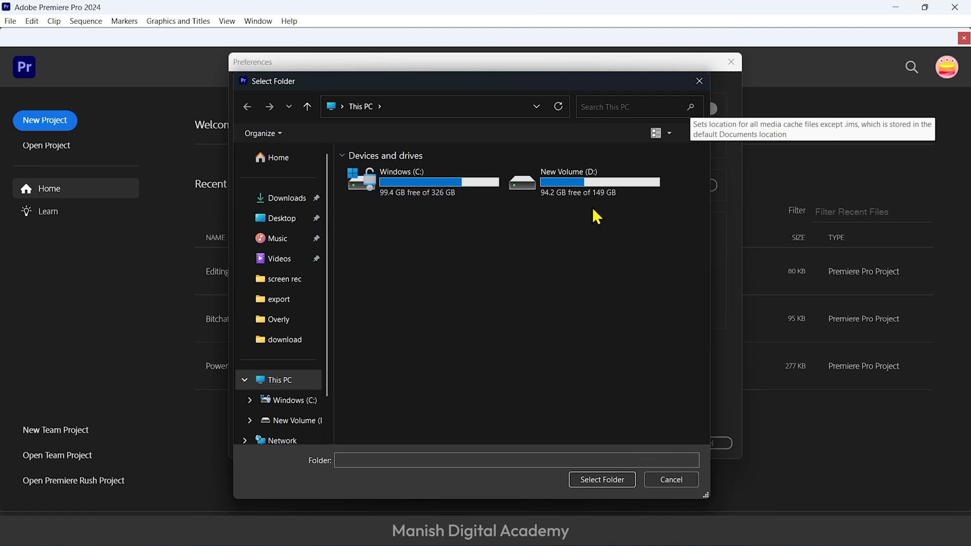
click(672, 480)
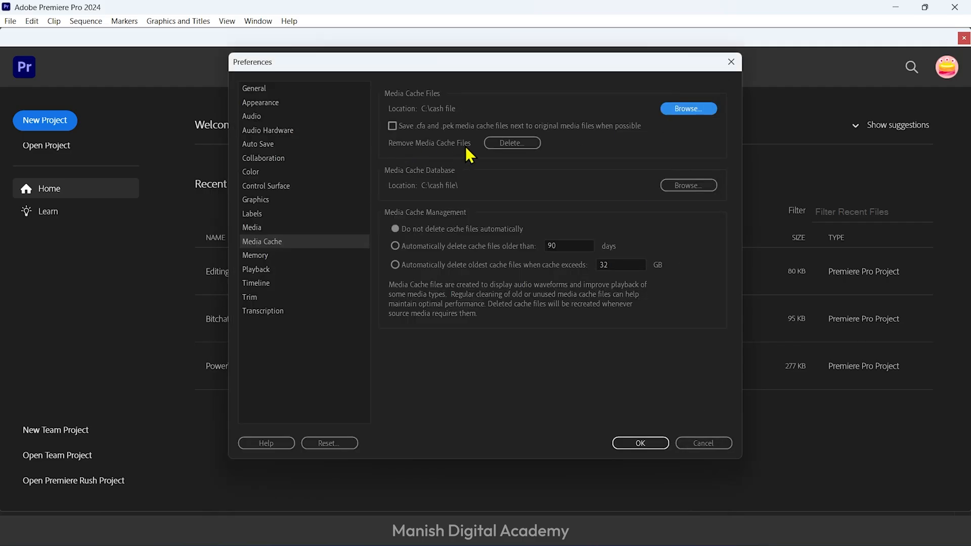
click(503, 142)
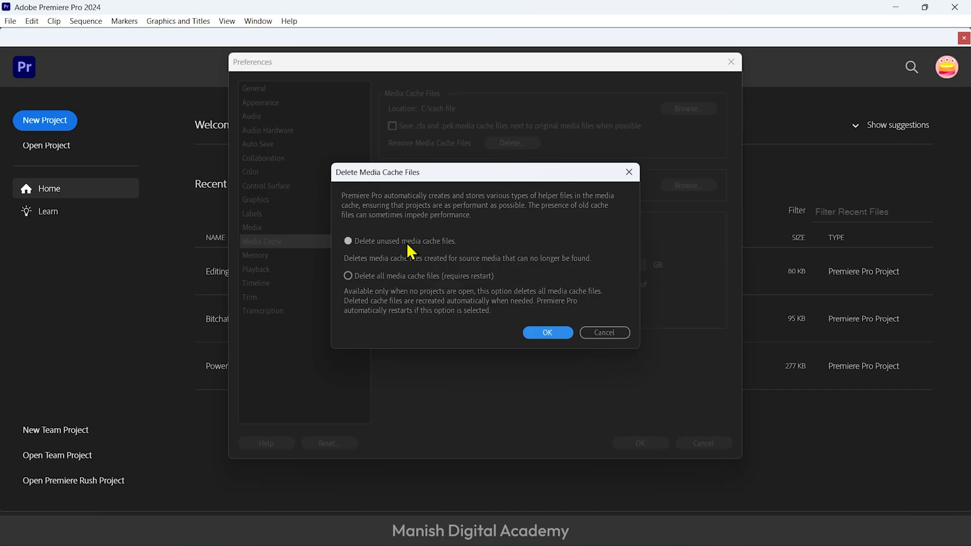
click(556, 335)
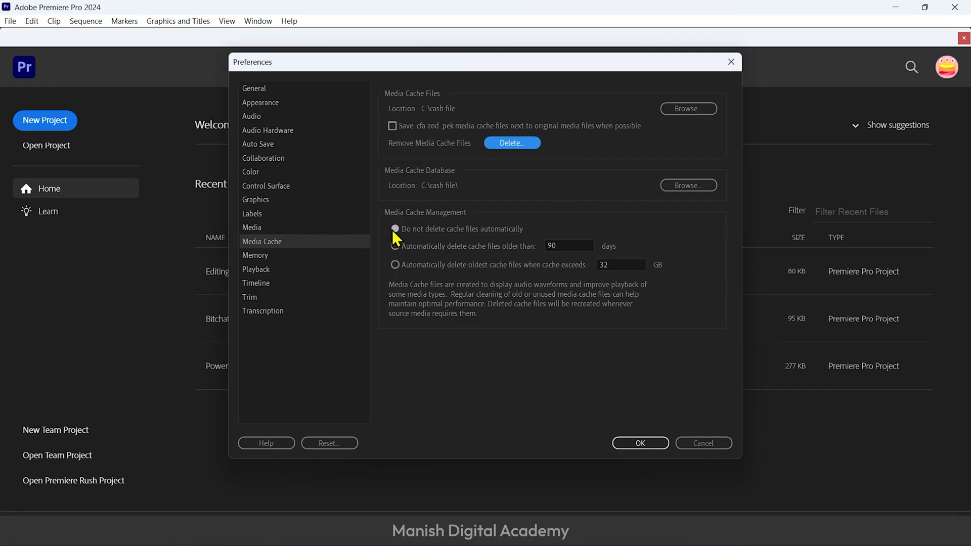
Examine the Memory preferences and open the RAM reserved for other applications value
click(258, 255)
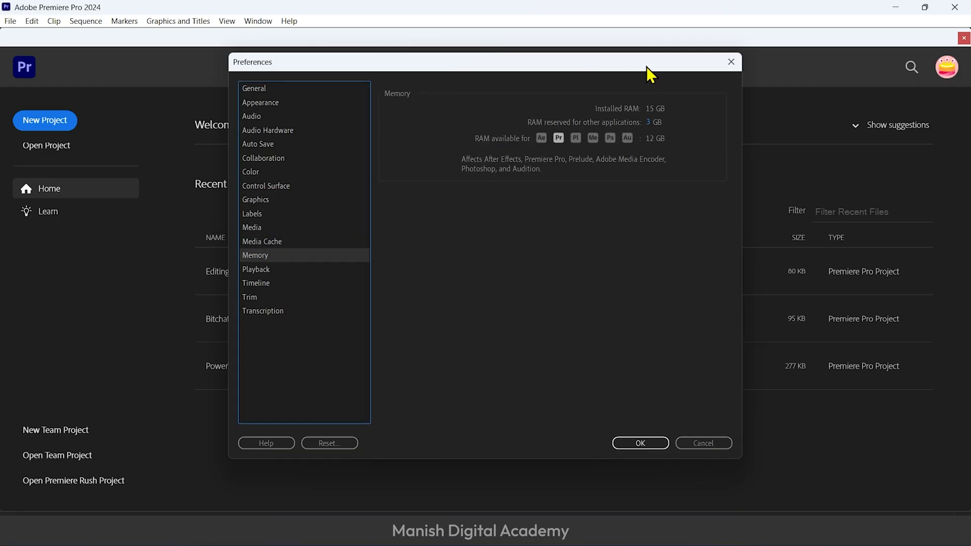
click(648, 122)
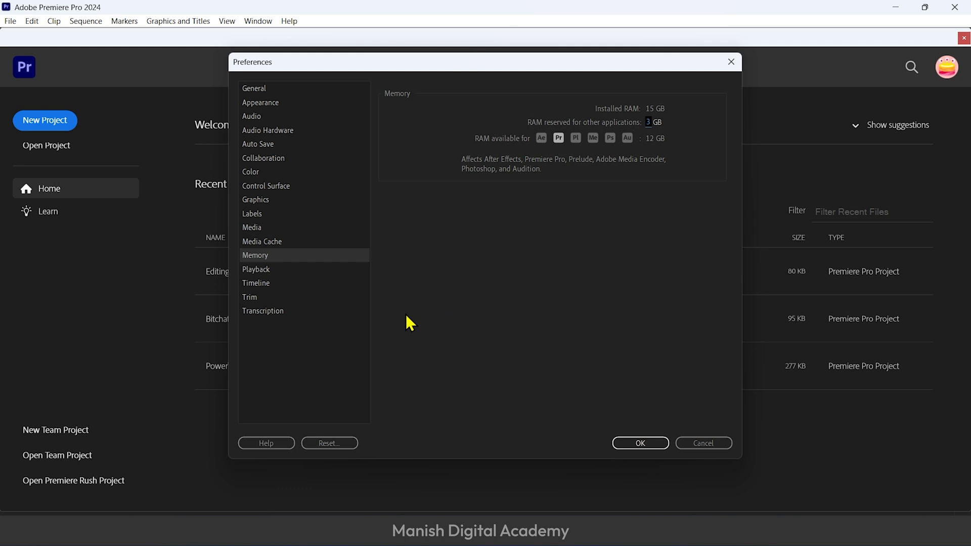
Try an automatic save interval of 1 minute for local projects, discarding the preference changes
click(259, 144)
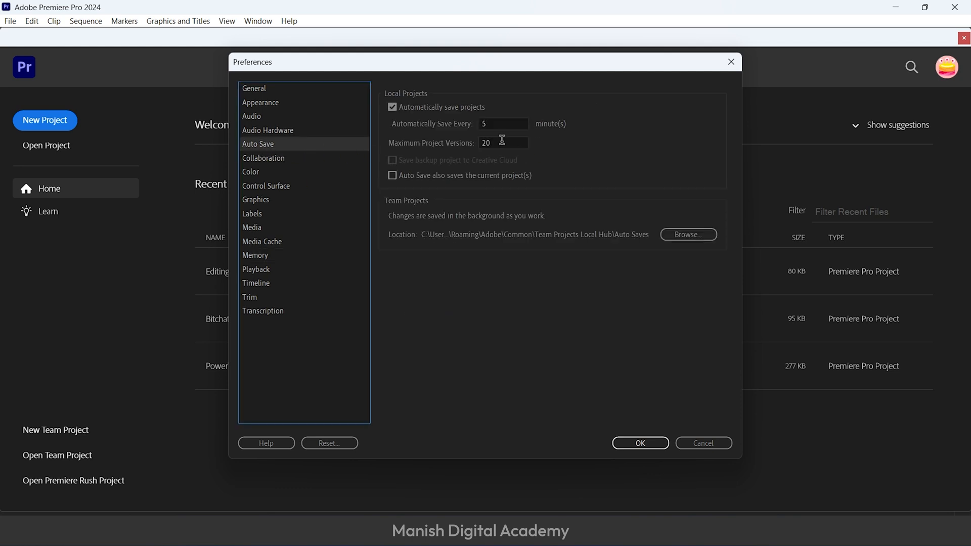
click(488, 124)
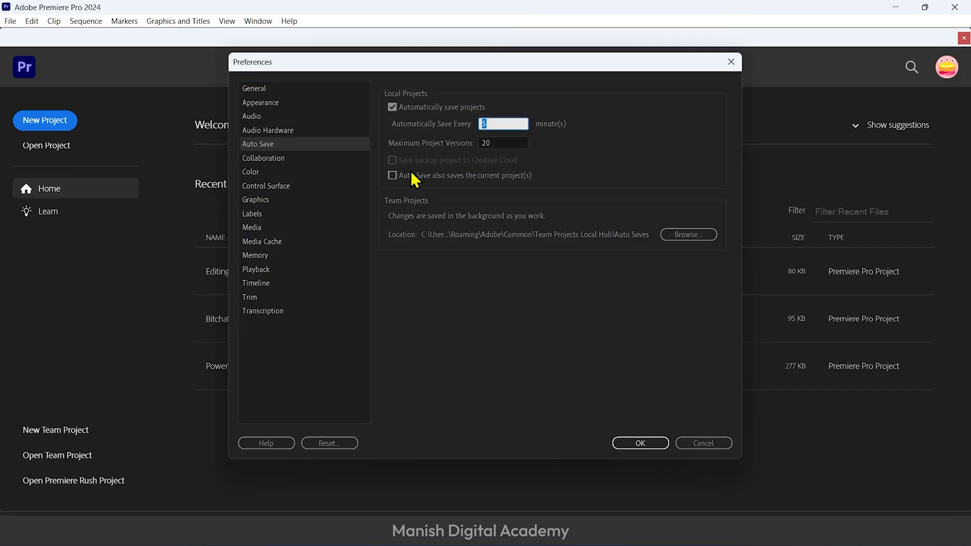
text(1)
drag(496, 123, 445, 119)
click(569, 247)
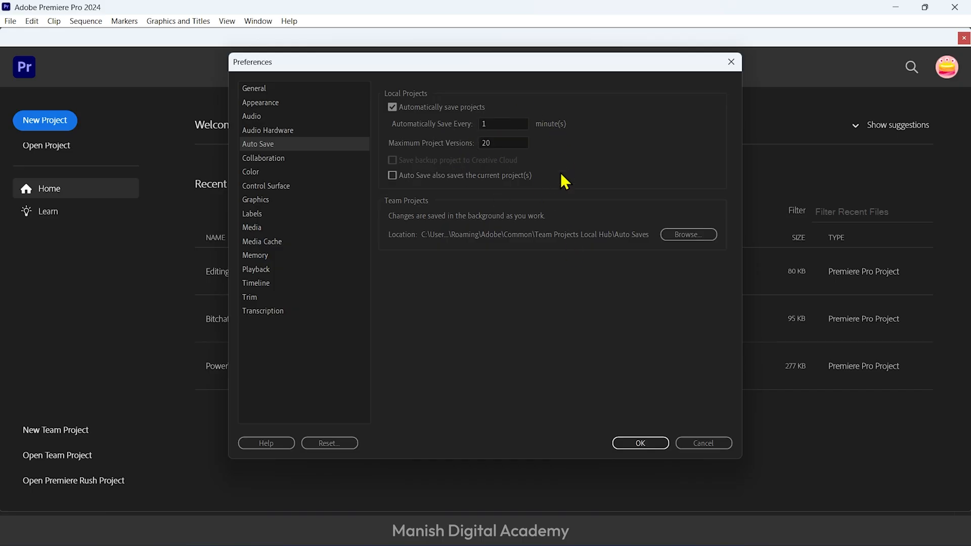
click(701, 444)
Open the keyboard shortcut settings and look through the application commands and their assigned shortcuts
click(31, 20)
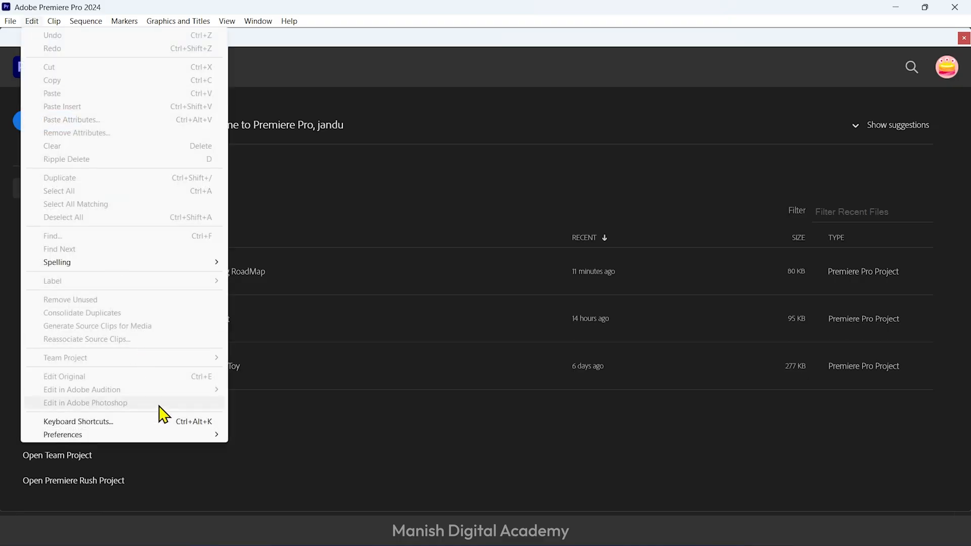
click(149, 423)
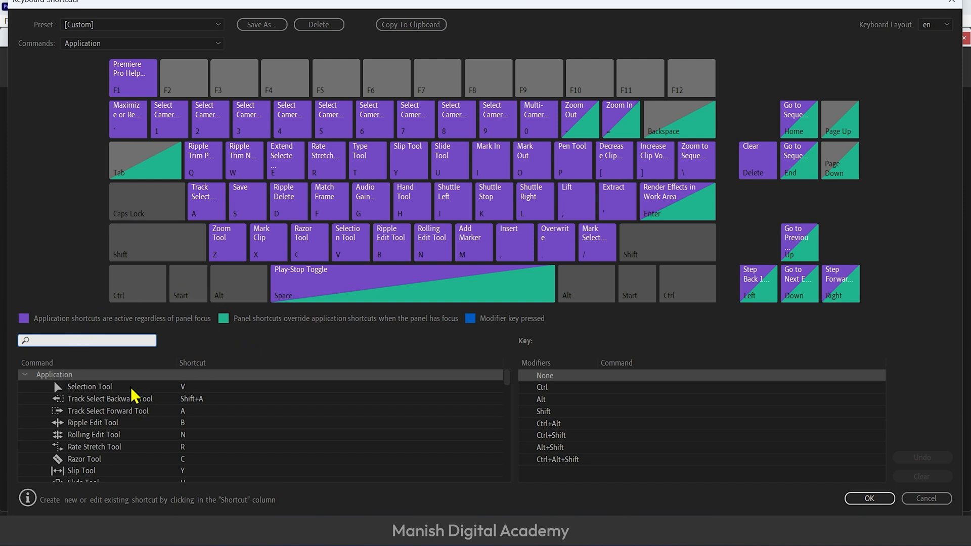
scroll(204, 441, down, 12)
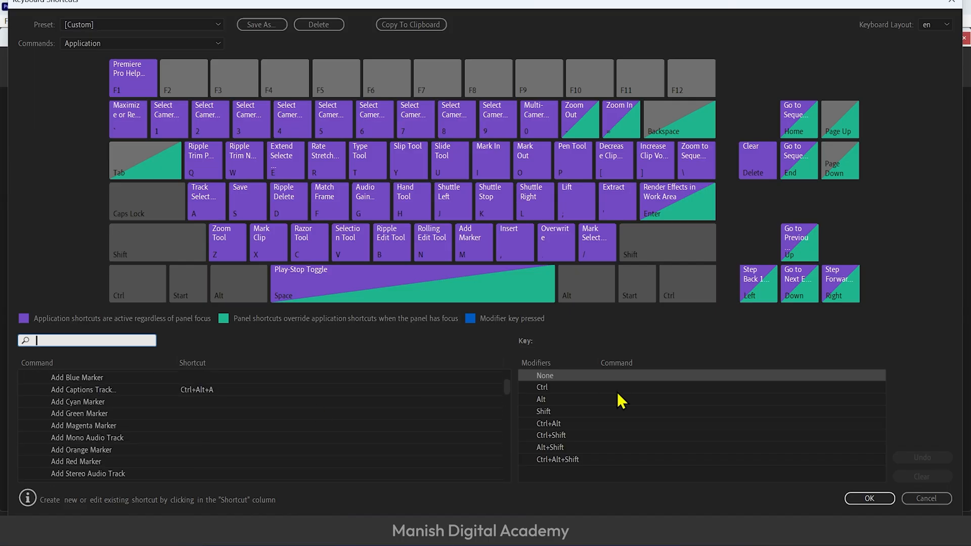
mouse_move(507, 386)
mouse_down()
mouse_move(524, 481)
mouse_move(511, 462)
mouse_move(509, 372)
mouse_up()
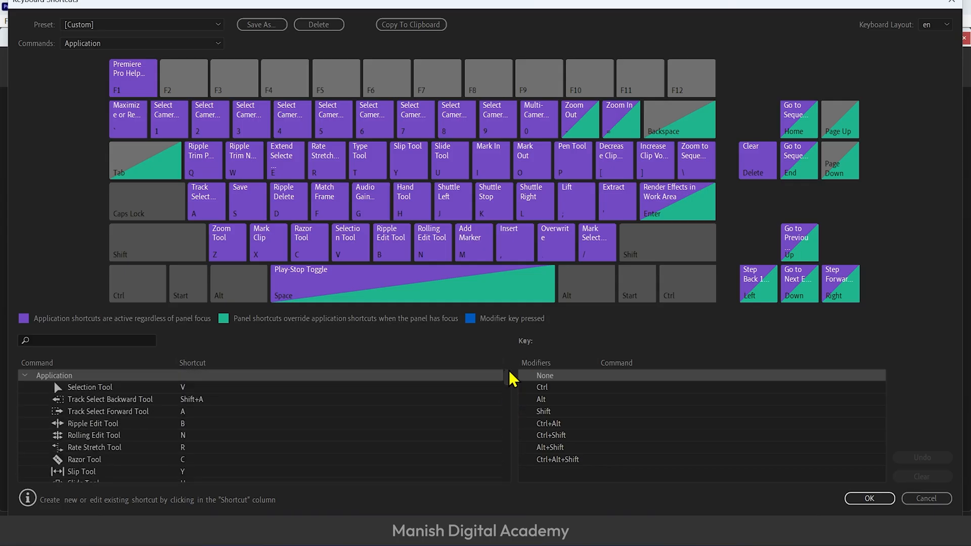
scroll(451, 434, down, 1)
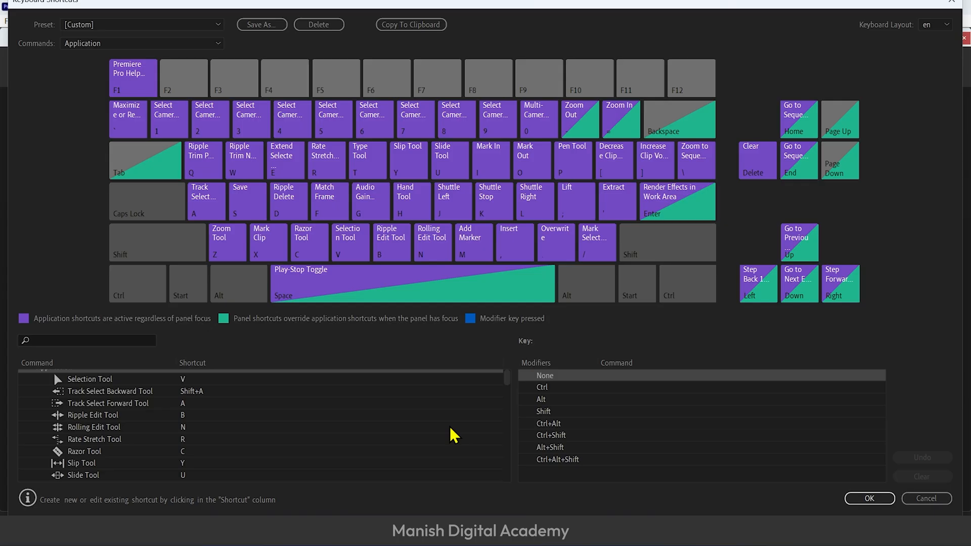
Search the commands for "rippl", remove the Ripple Delete shortcut and assign D to it again
click(107, 341)
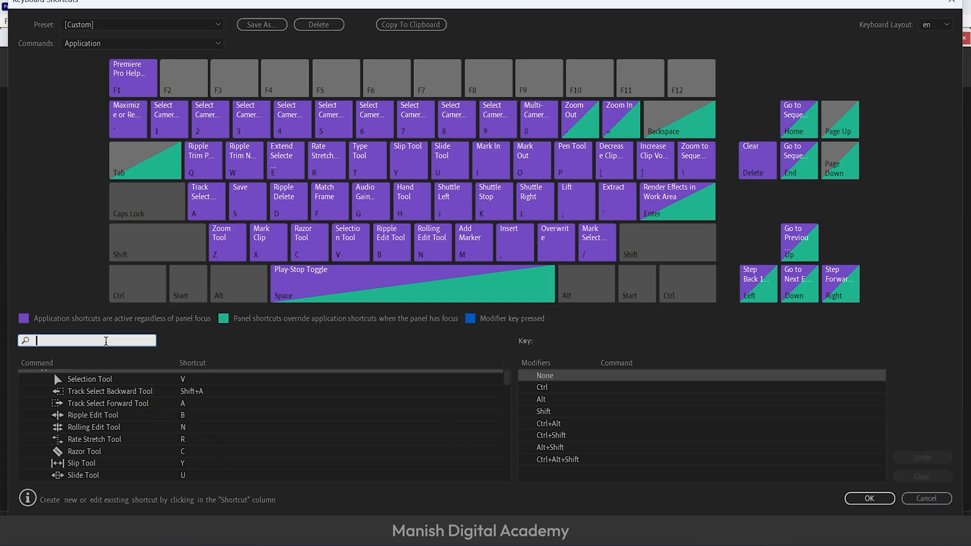
text(ri)
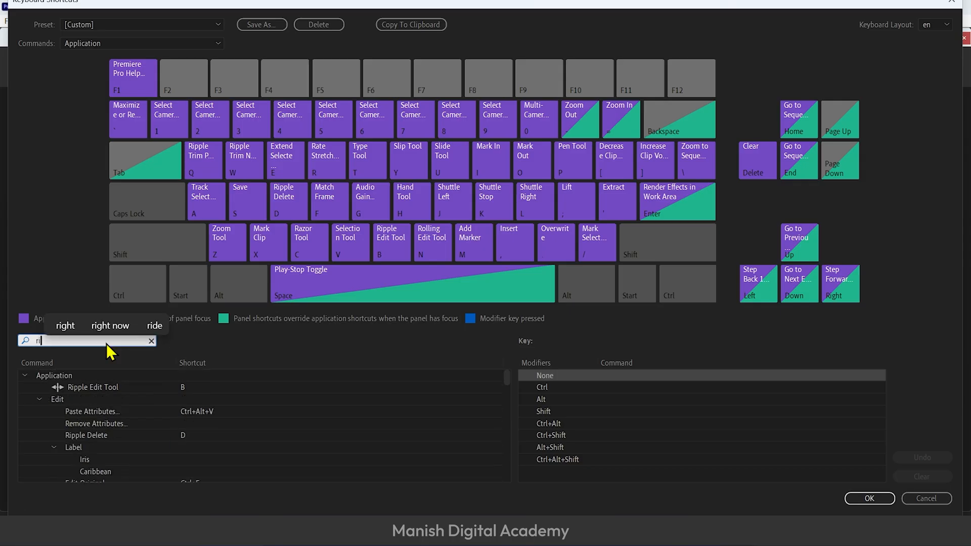
text(ppl)
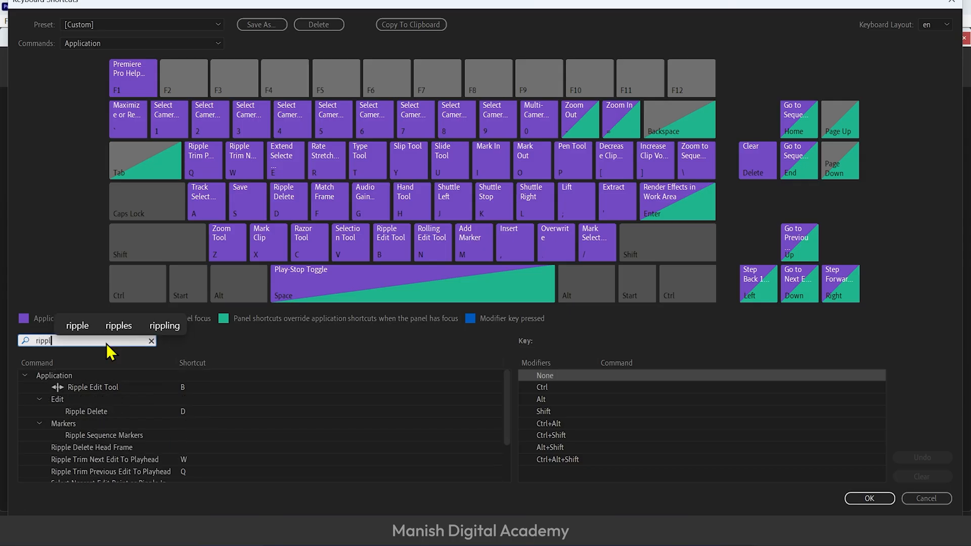
click(189, 415)
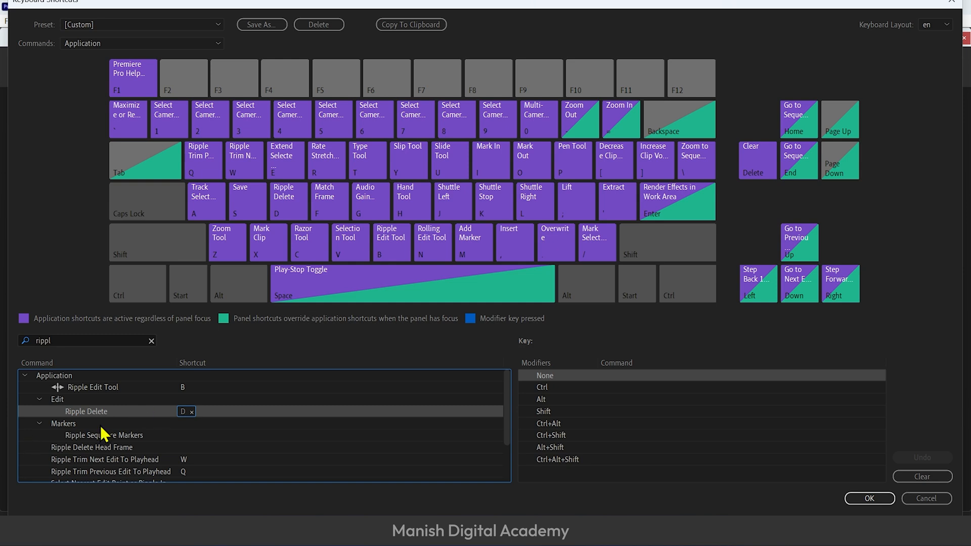
click(193, 413)
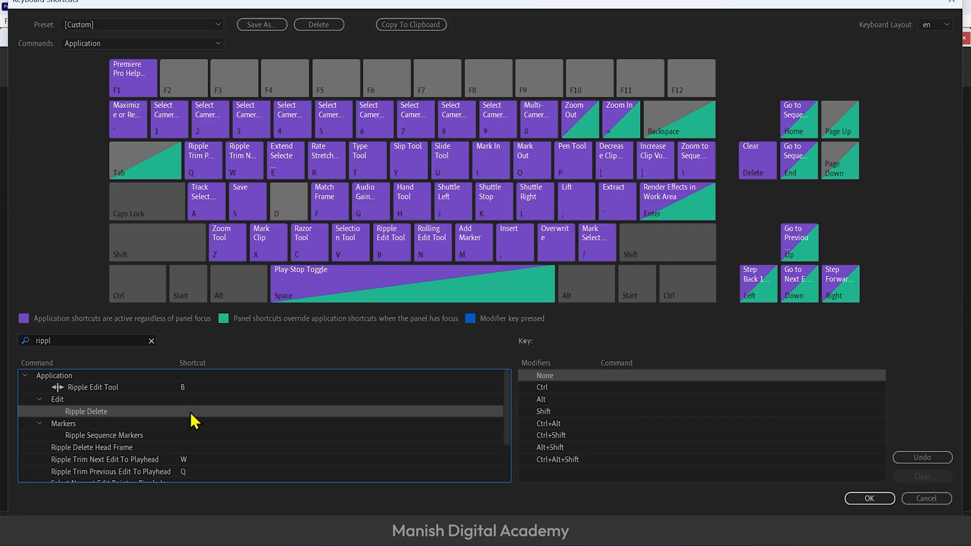
key(d)
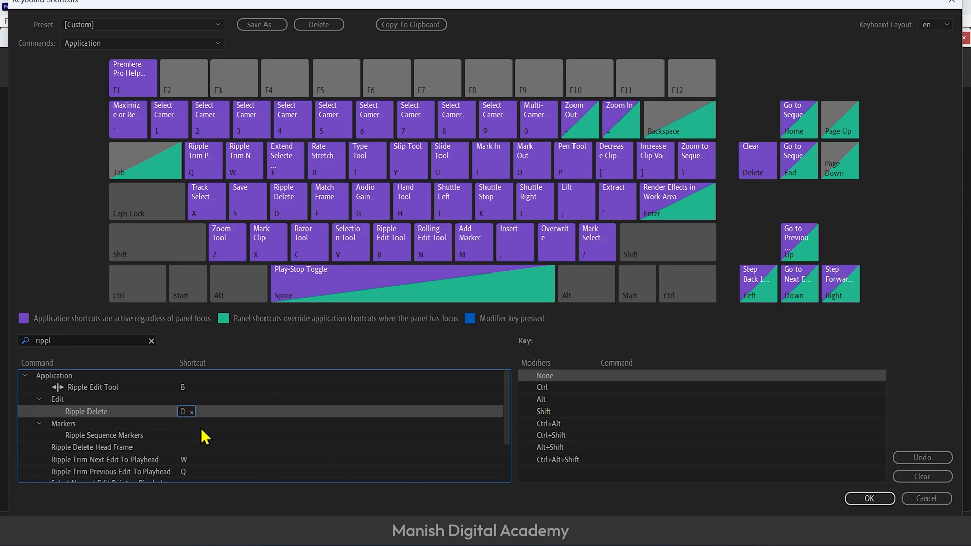
Look up the shortcuts of the "save" commands and the commands on the H key, discarding the shortcut changes
click(150, 342)
text(save)
click(183, 401)
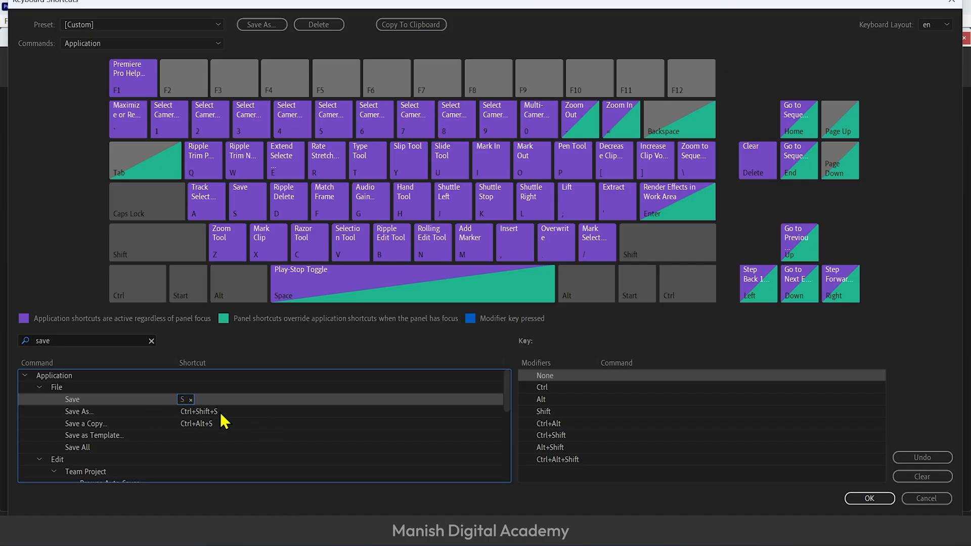
scroll(200, 435, down, 1)
scroll(199, 435, down, 2)
scroll(199, 435, up, 3)
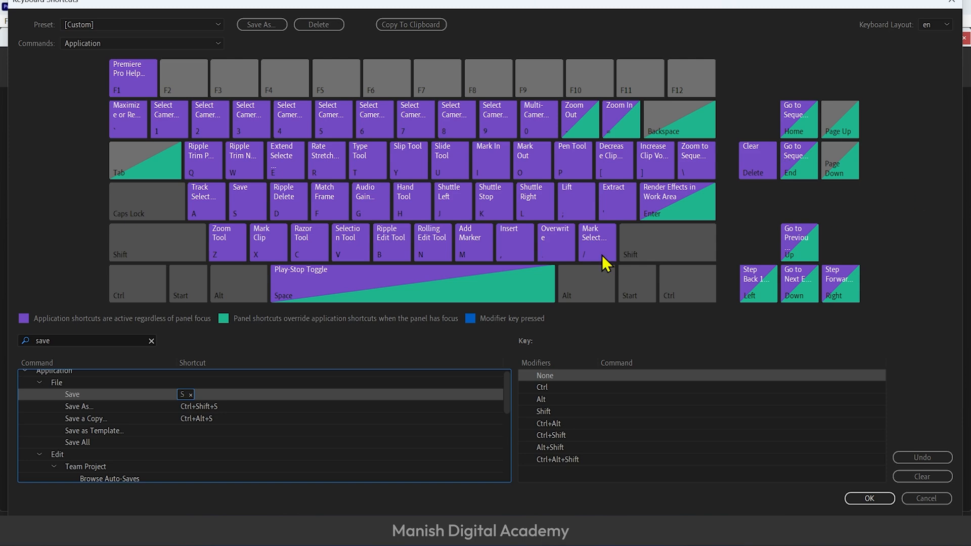
click(411, 202)
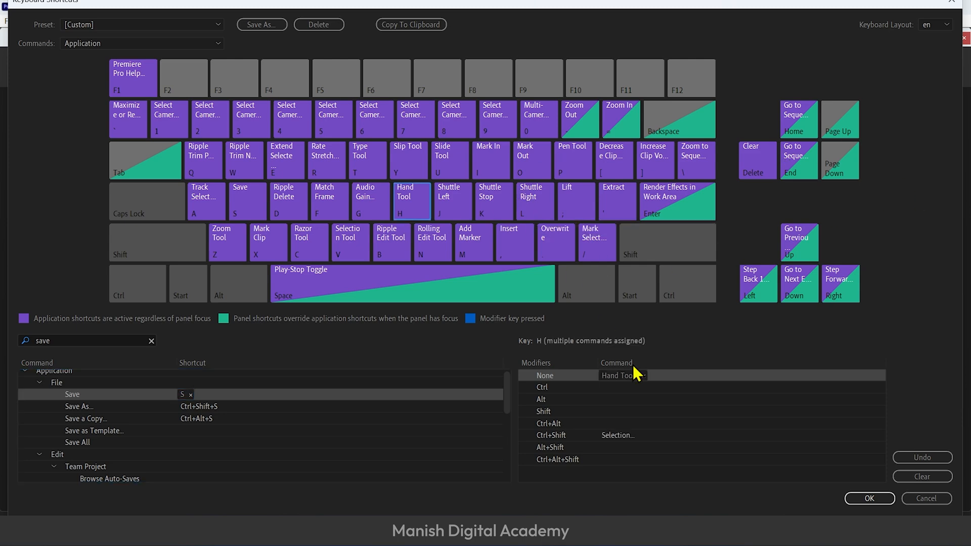
click(941, 502)
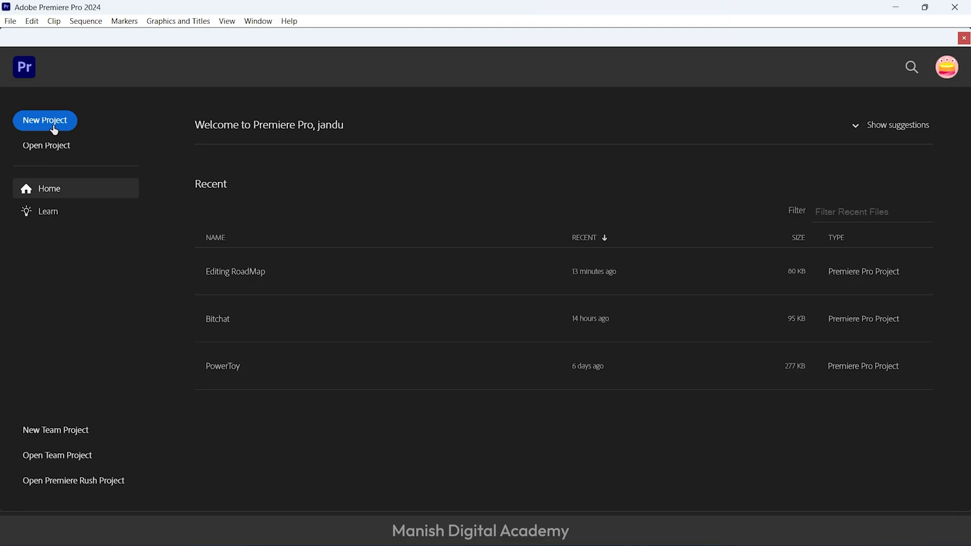
click(6, 23)
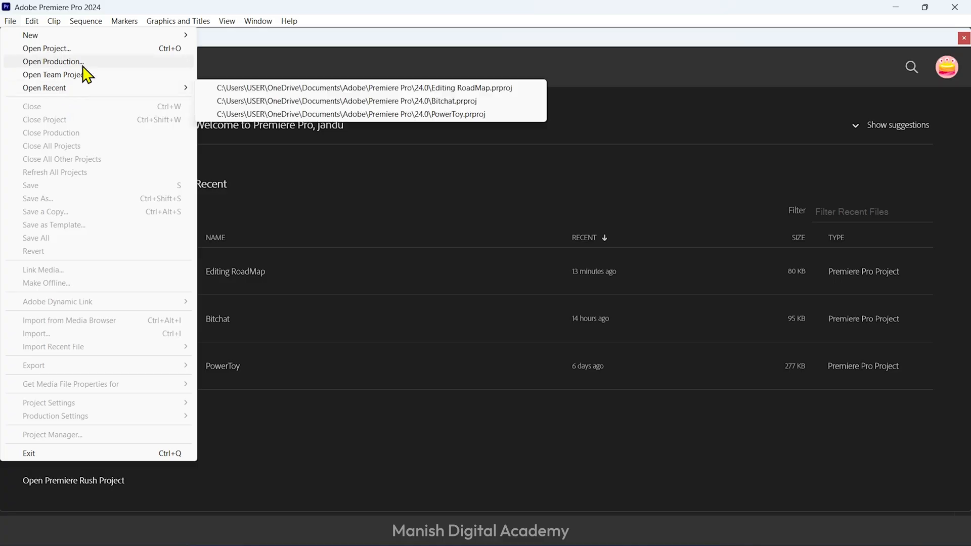
mouse_move(129, 36)
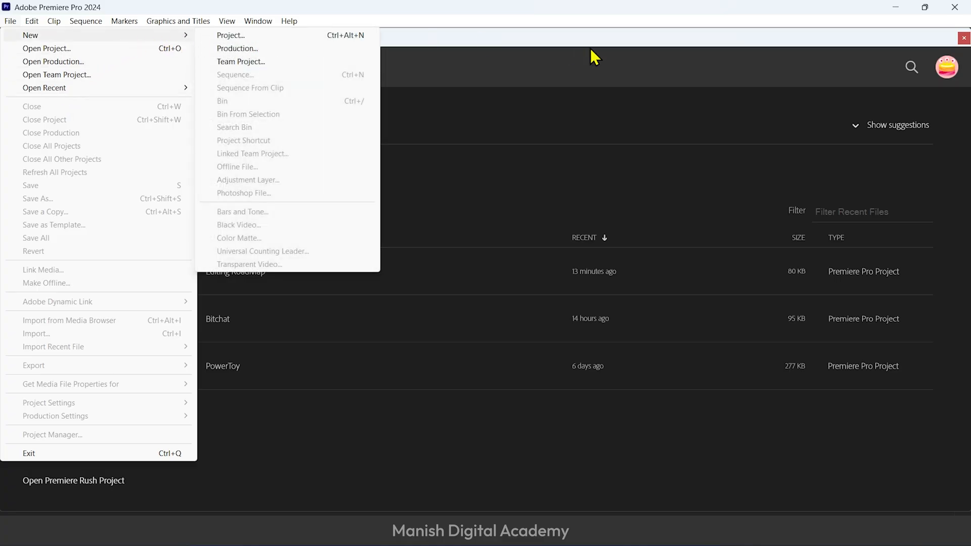
click(568, 144)
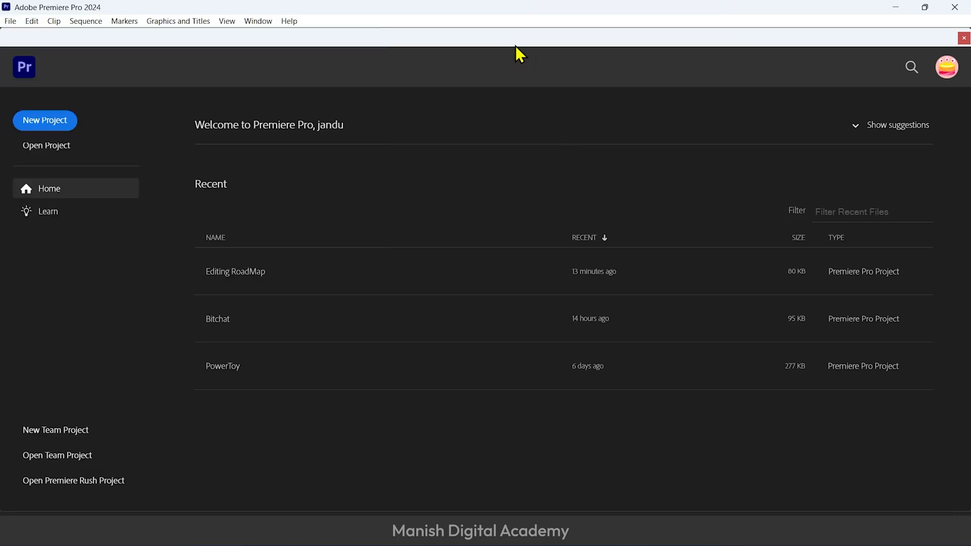
Create a new project named "Video Editing EP-1" without importing any media
click(55, 130)
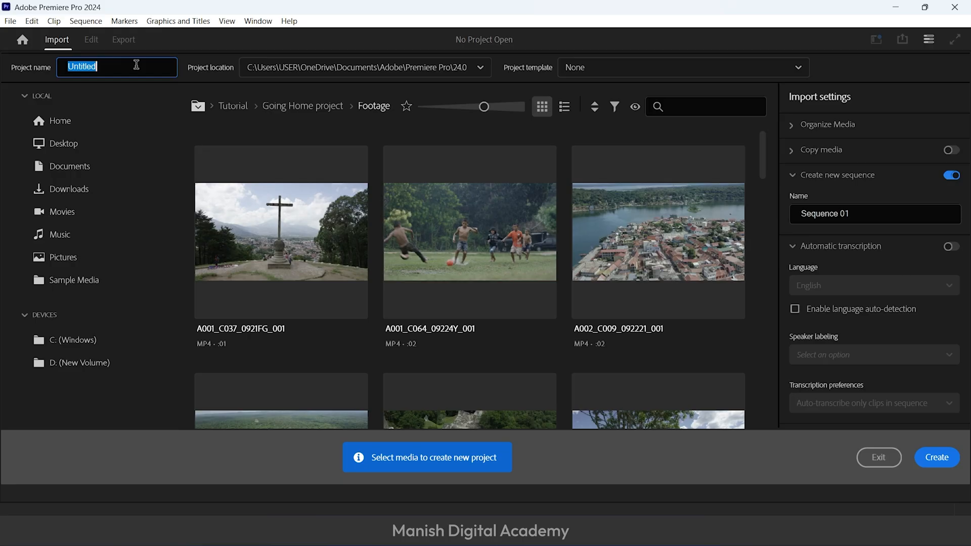
text(Video Editing )
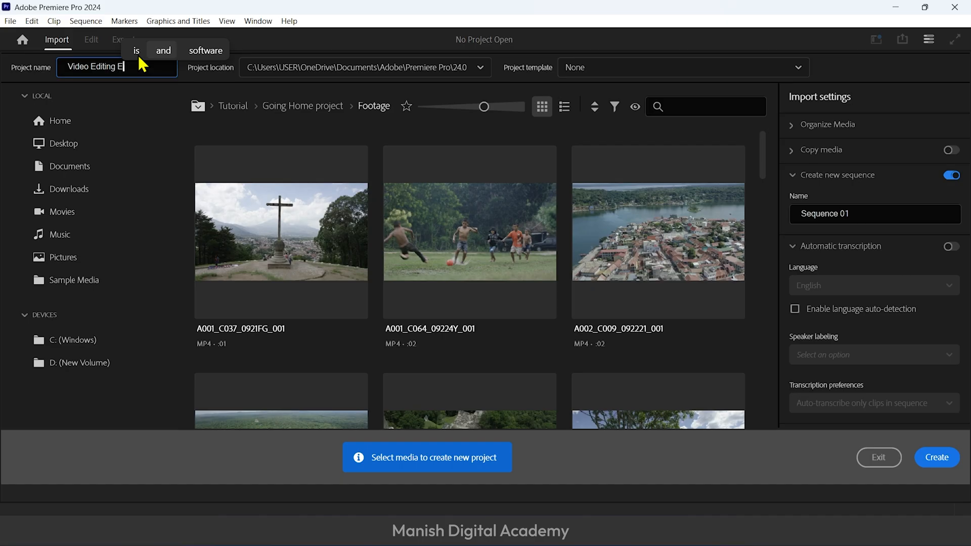
text(EP-1)
click(442, 122)
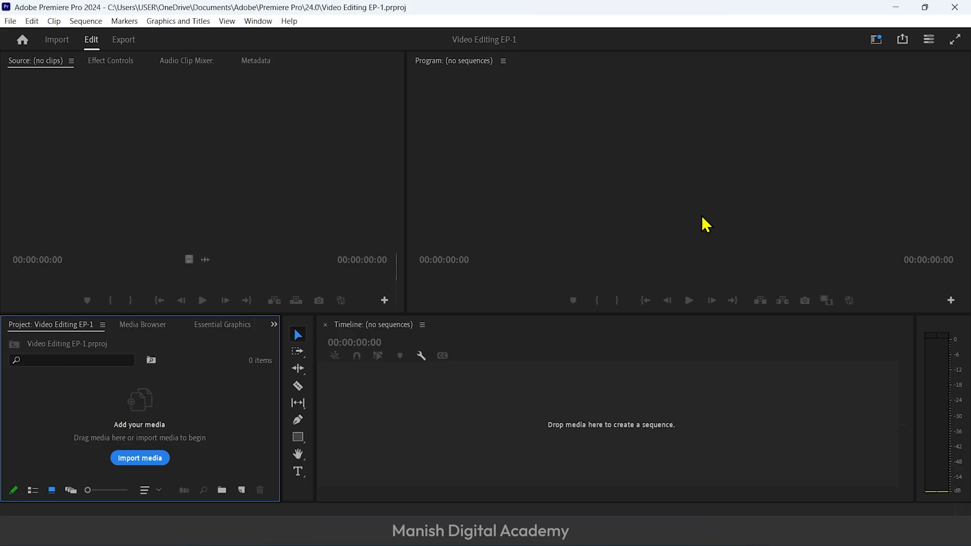
Switch to the All Panels workspace to view its layout and return to the Editing workspace
click(256, 21)
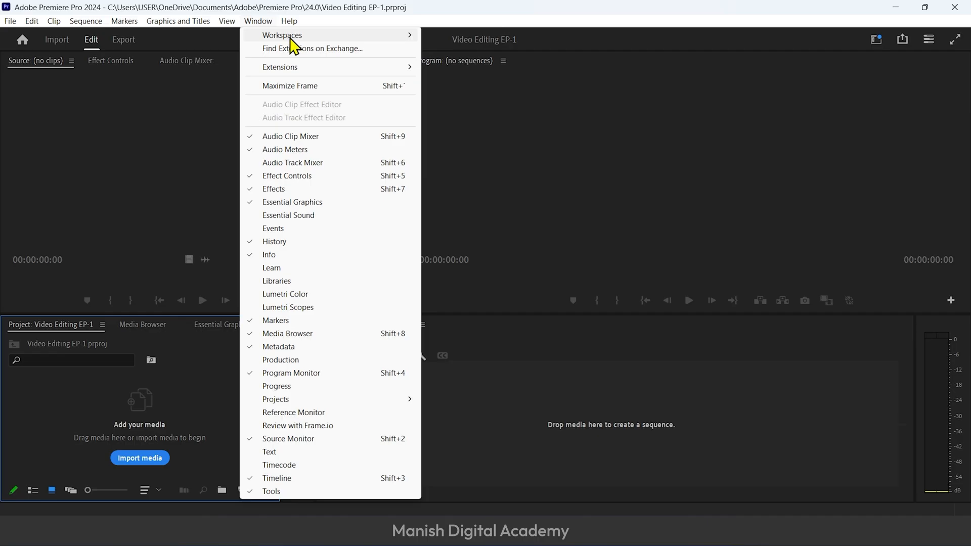
mouse_move(292, 40)
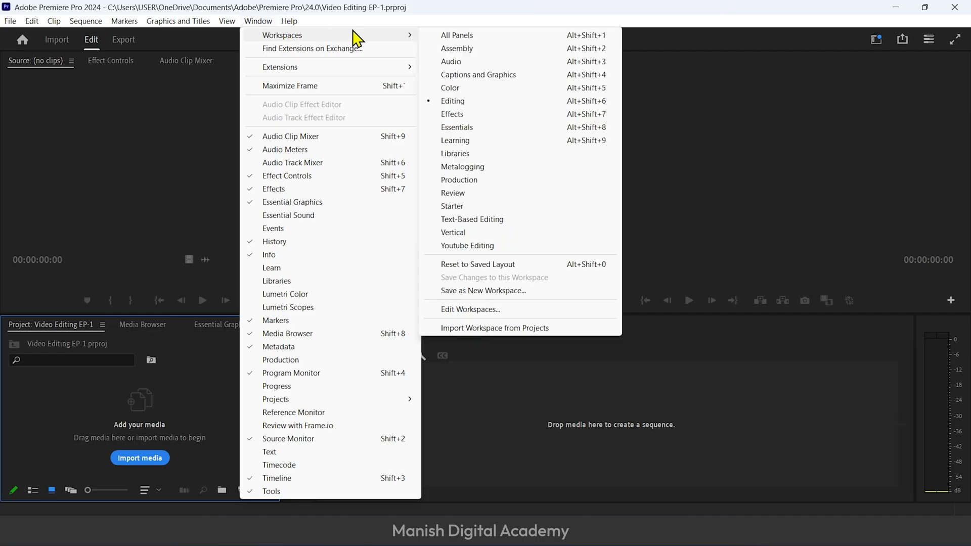
click(455, 37)
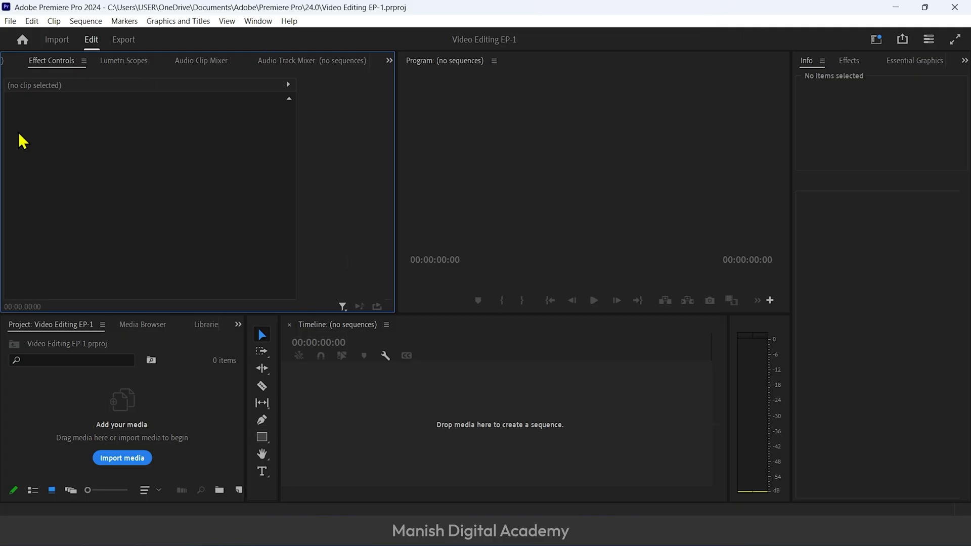
click(258, 20)
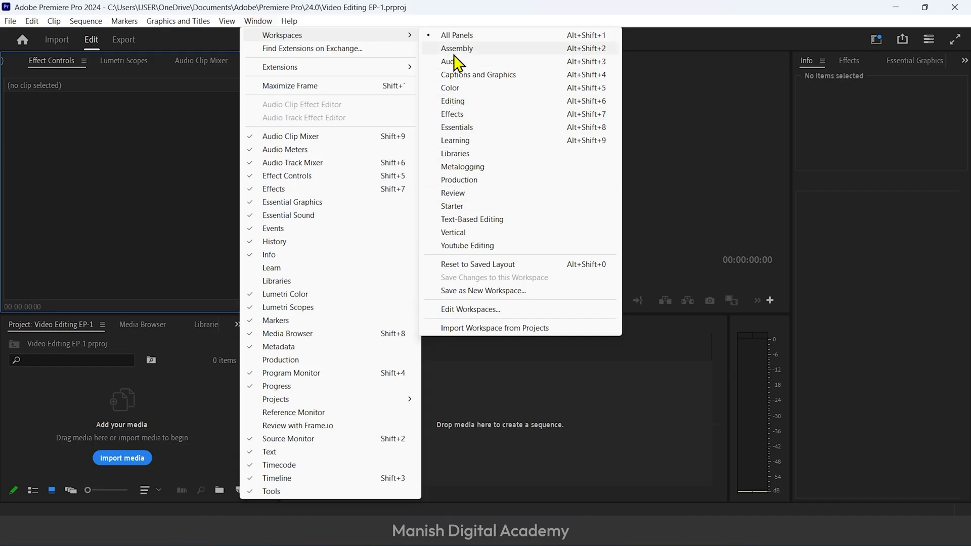
click(461, 106)
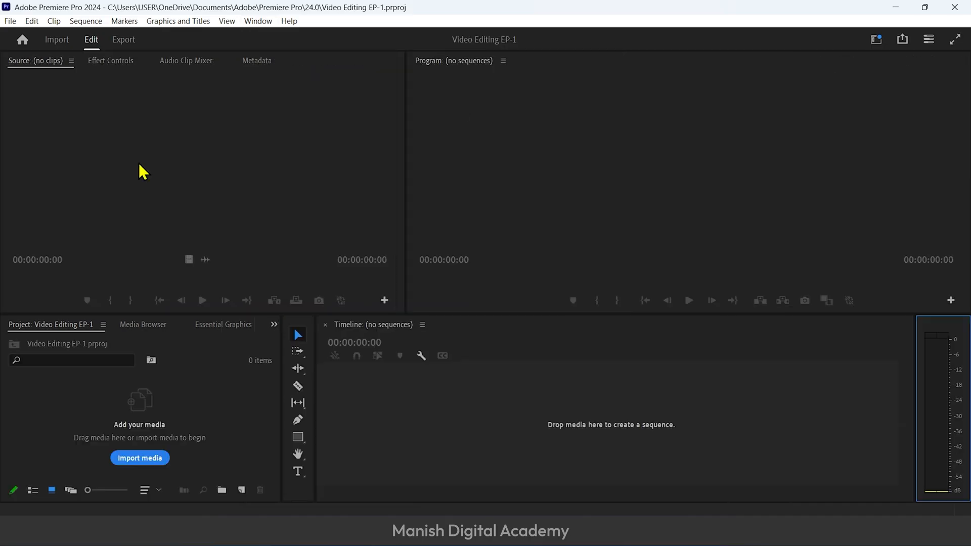
Enlarge the monitor panels by shrinking the timeline area, and reset the Editing workspace to its saved layout
drag(319, 316, 350, 449)
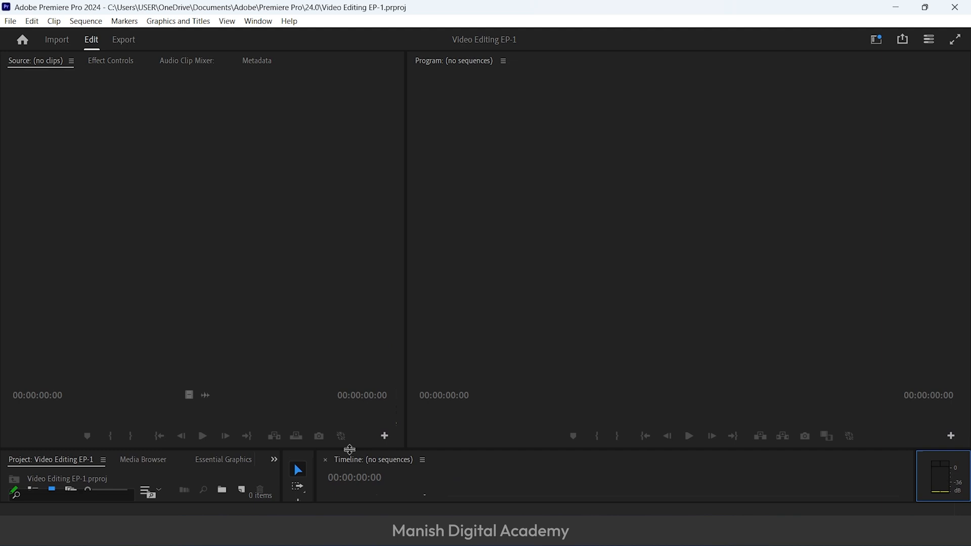
click(258, 21)
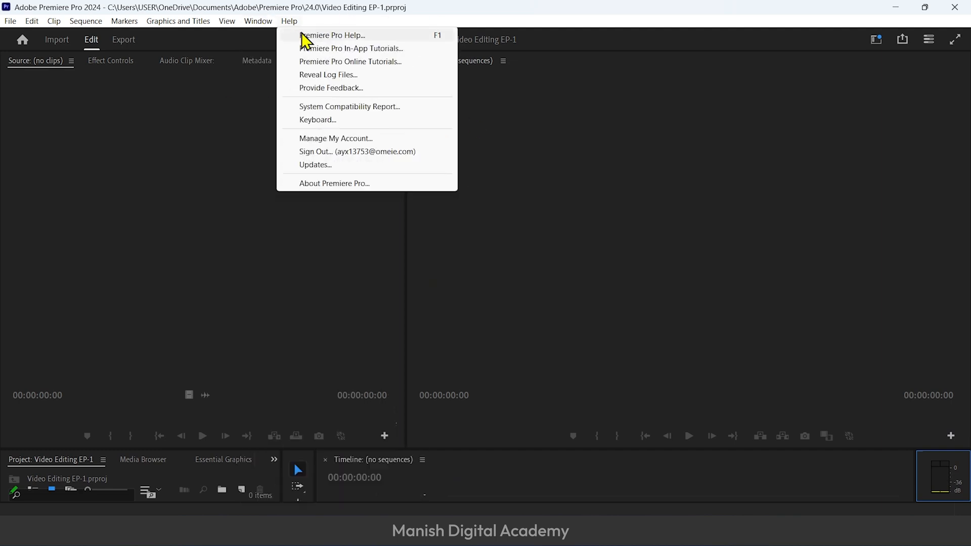
mouse_move(270, 39)
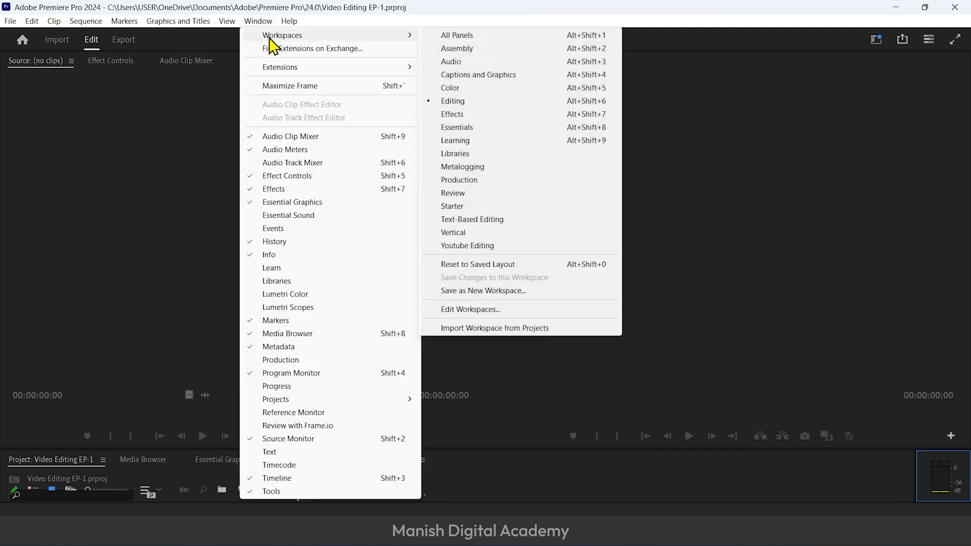
click(529, 265)
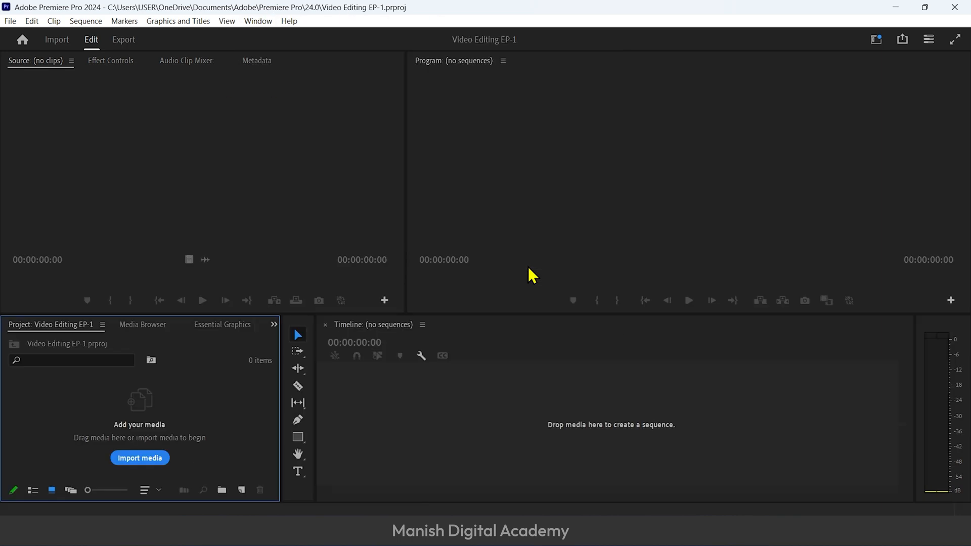
View the Media Browser and the project's media import dialog, cancelling the import
click(155, 326)
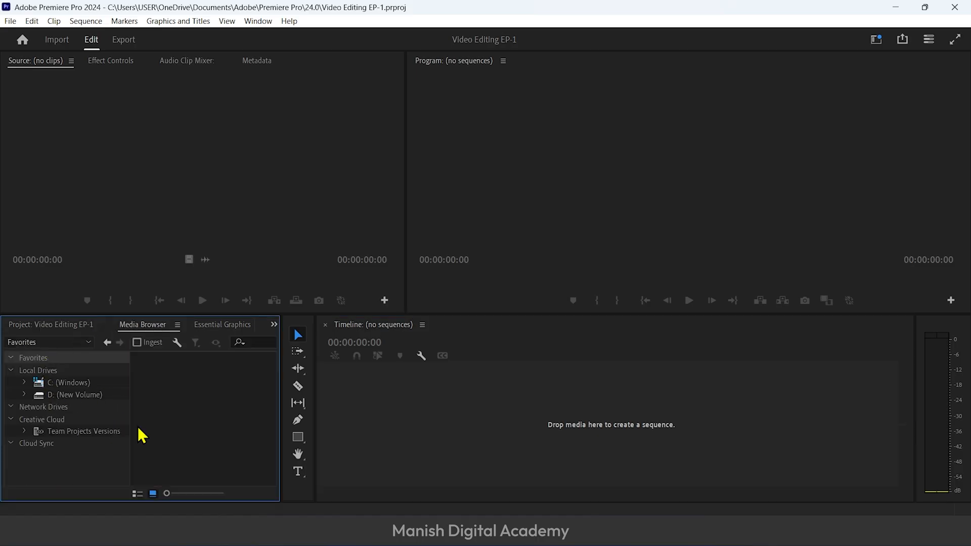
click(66, 325)
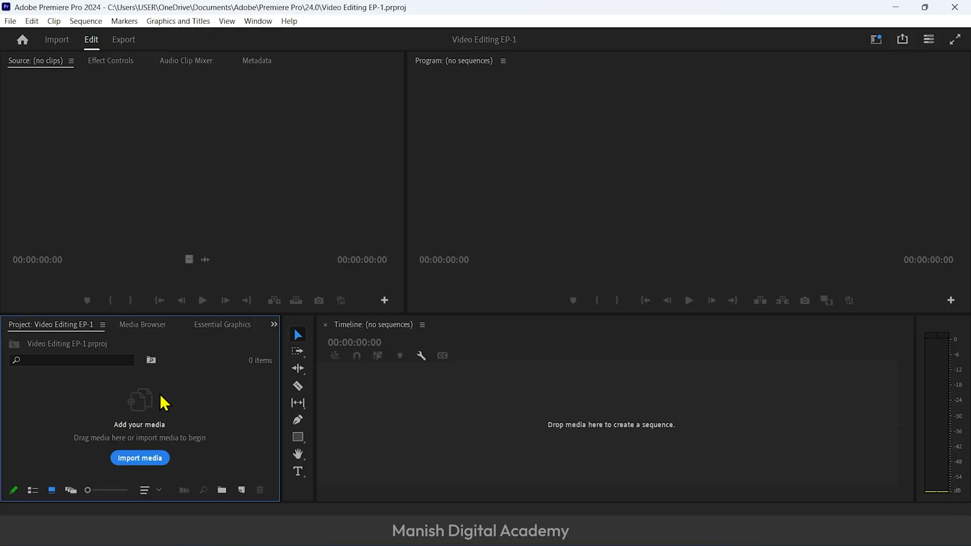
click(138, 459)
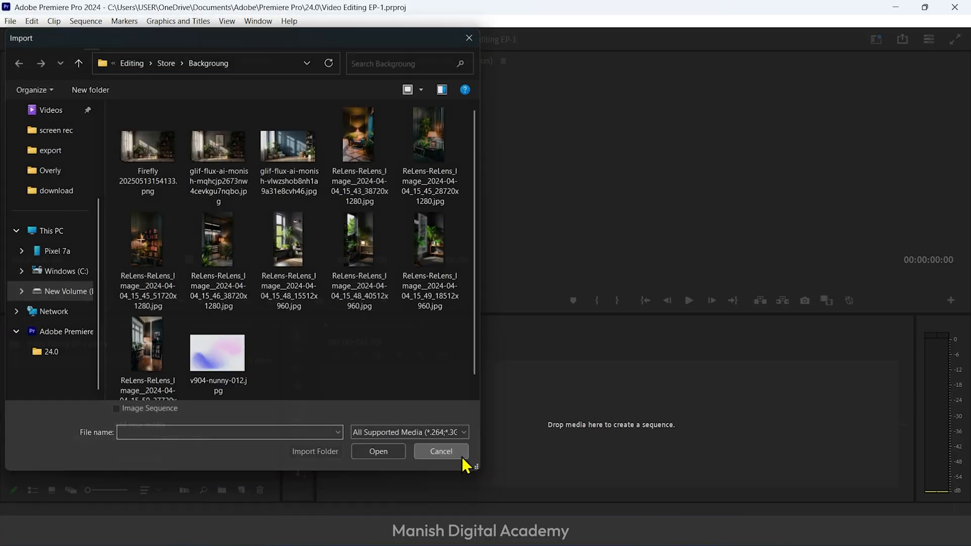
click(461, 456)
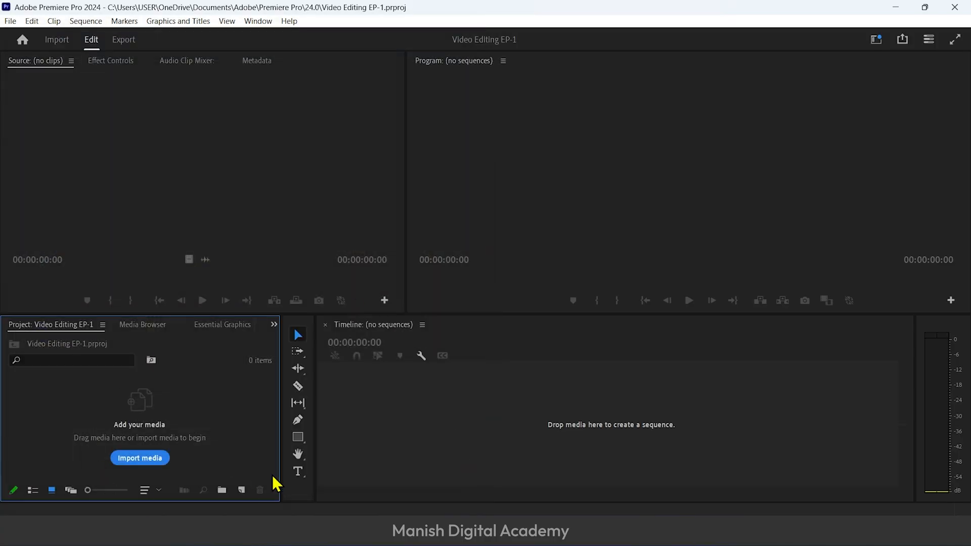
Browse the D: (New Volume) drive in the Media Browser and look through its Editing folder
click(155, 330)
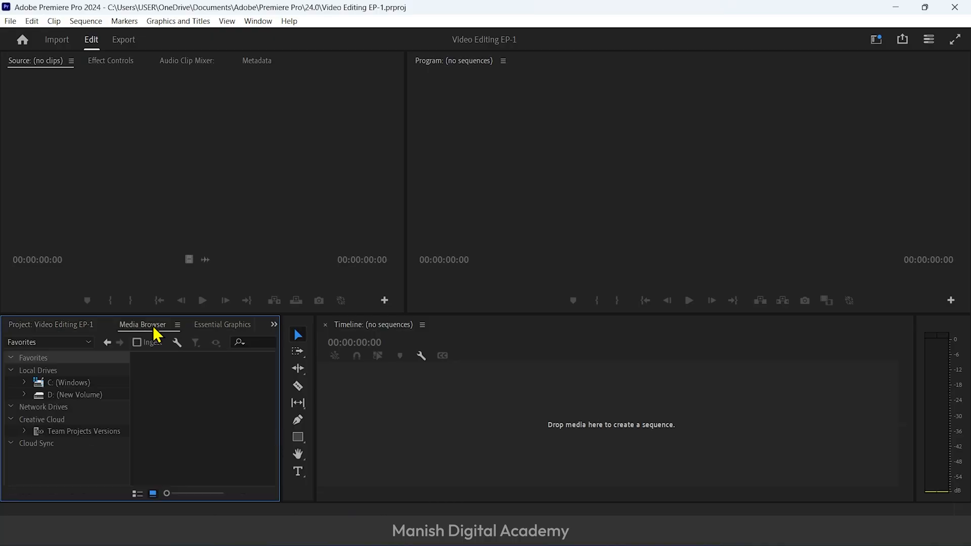
click(49, 396)
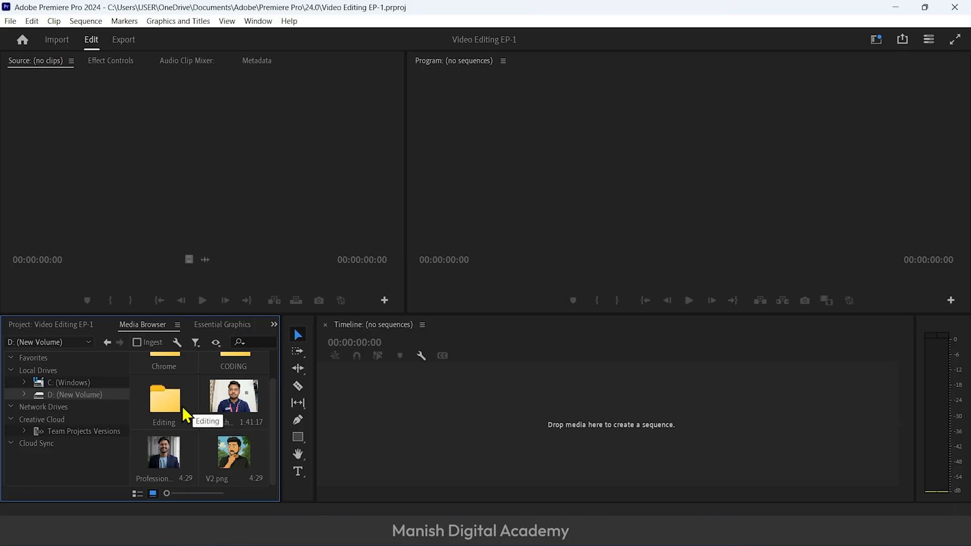
double_click(176, 411)
scroll(250, 448, down, 2)
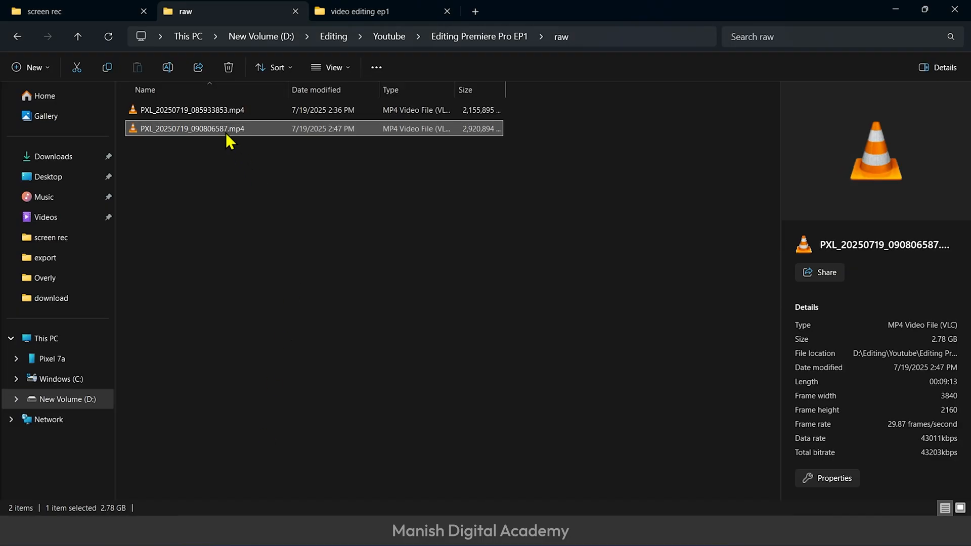
Import the green-screen video PXL_20250719_085933853.mp4 into the project and scrub through it in the Source Monitor
drag(248, 110, 165, 433)
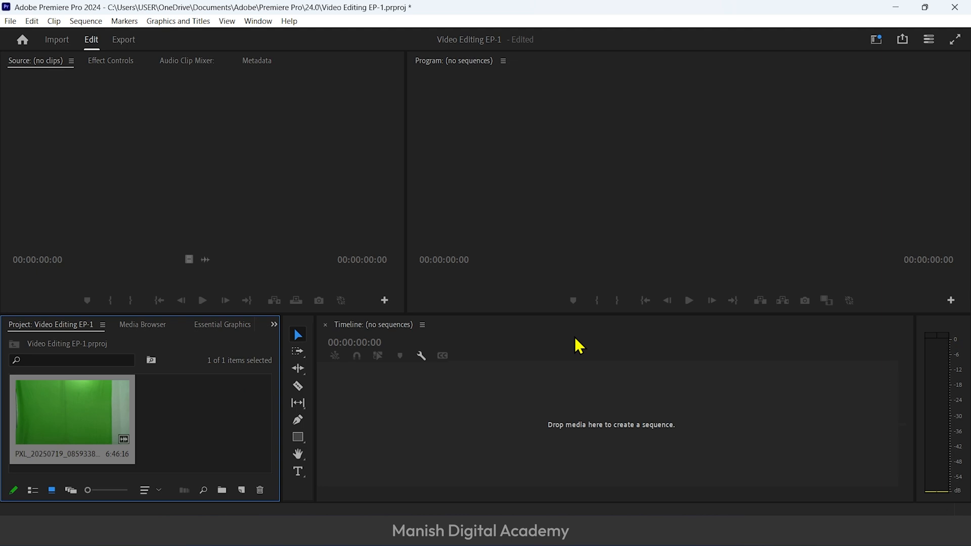
double_click(98, 417)
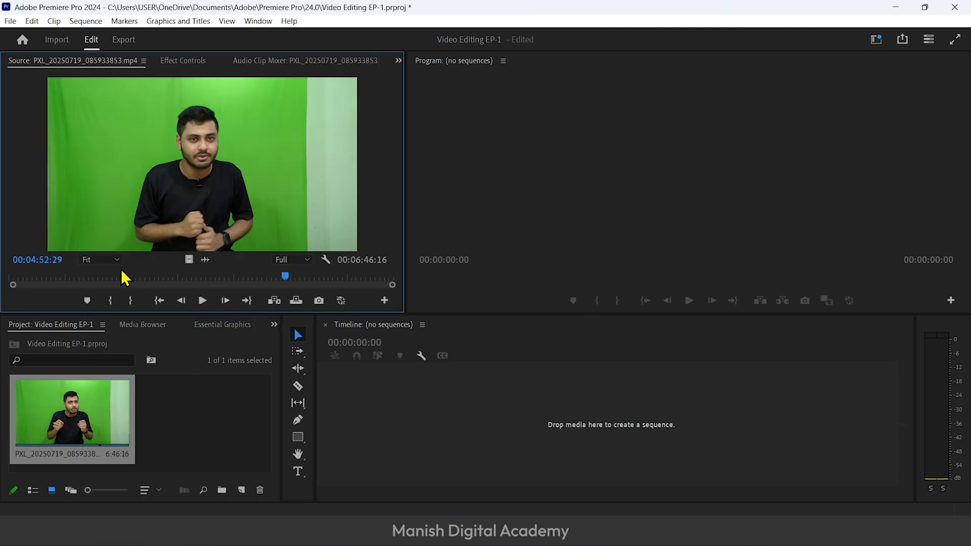
drag(25, 277, 264, 278)
Create a sequence from the imported green-screen clip and rename the sequence "main video"
click(41, 410)
drag(40, 411, 397, 411)
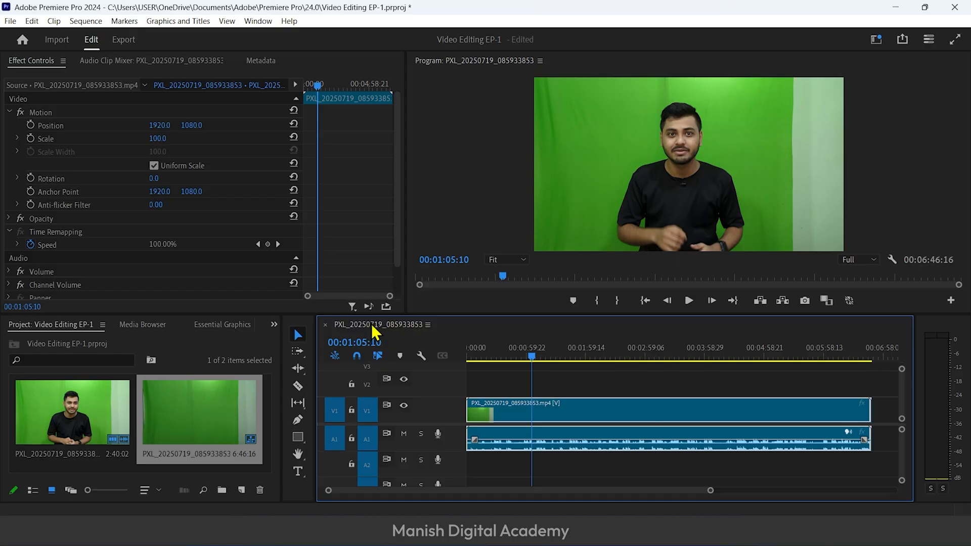
right_click(193, 455)
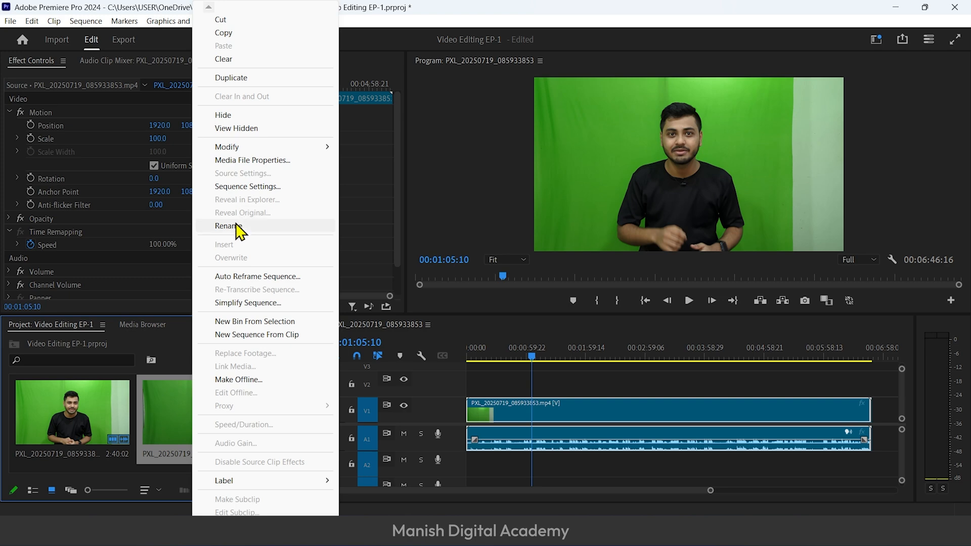
click(269, 227)
text(main video)
key(Return)
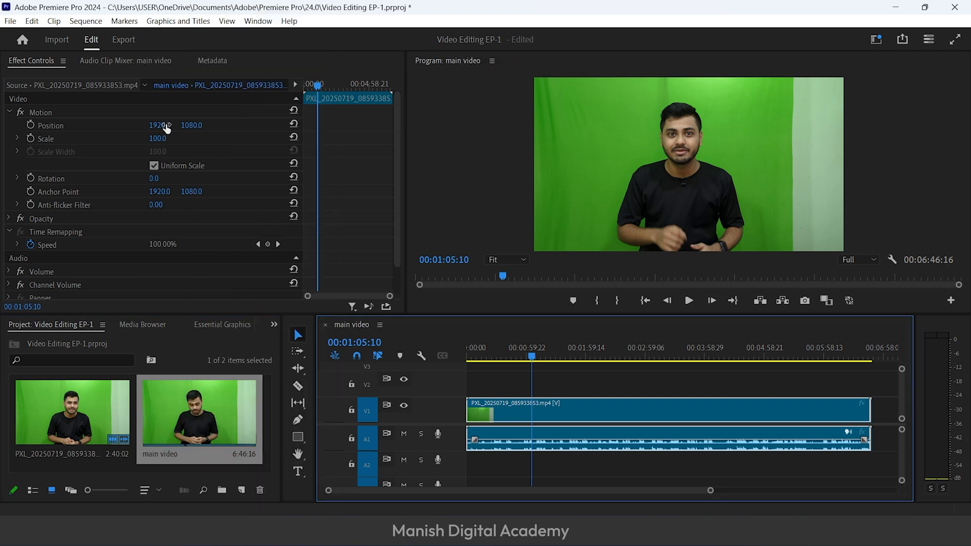
Review the available renderer options in the general project settings and cancel the dialog
click(10, 20)
mouse_move(71, 415)
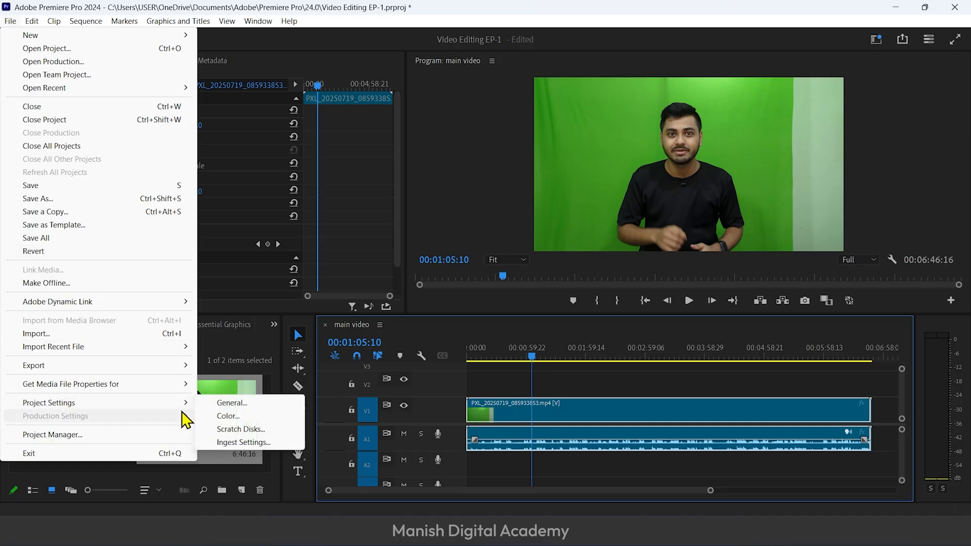
click(240, 403)
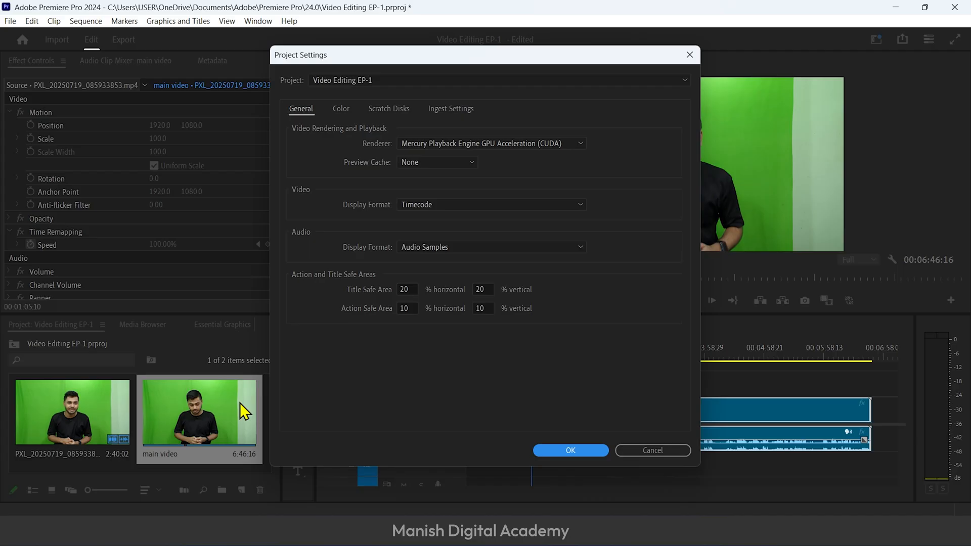
click(462, 145)
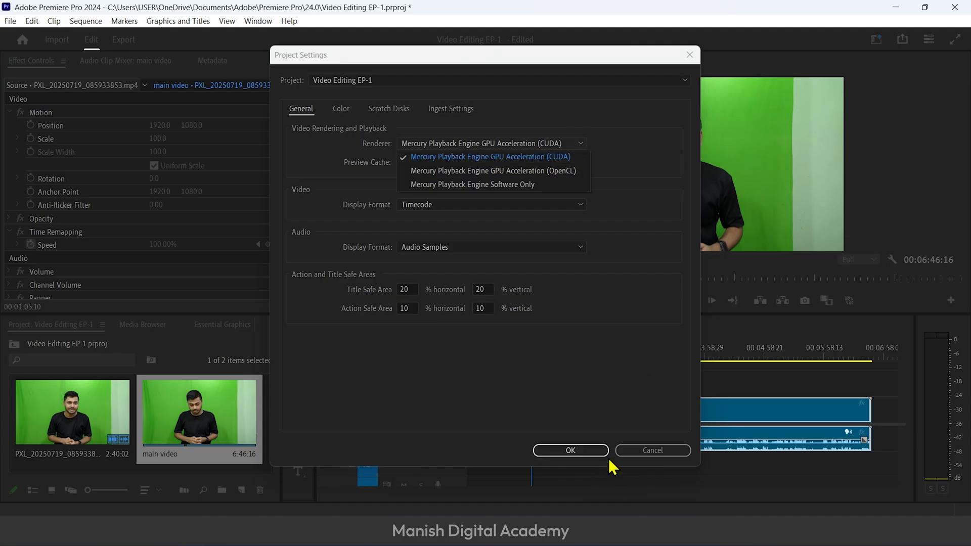
click(653, 451)
click(854, 252)
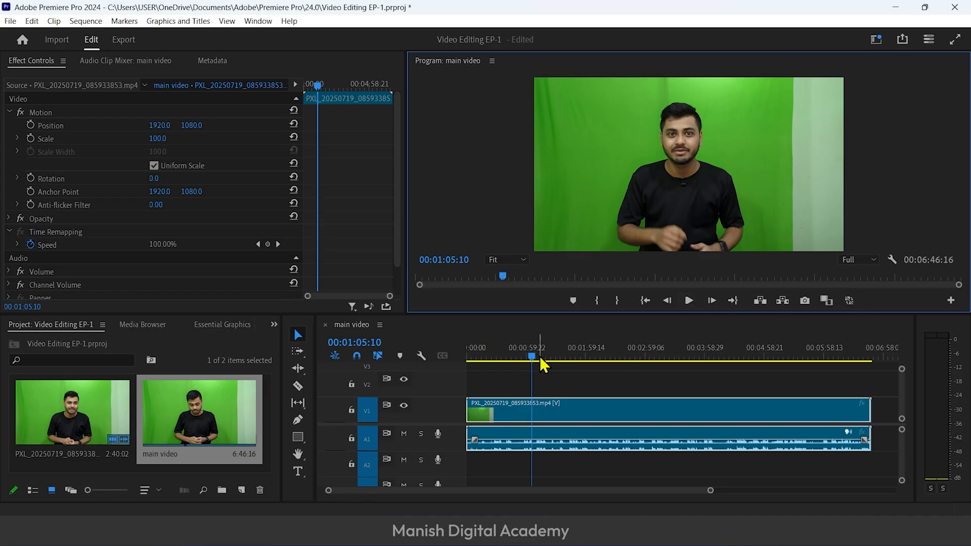
Deselect the clip, zoom in on the timeline around the playhead and briefly play the sequence from there
click(642, 463)
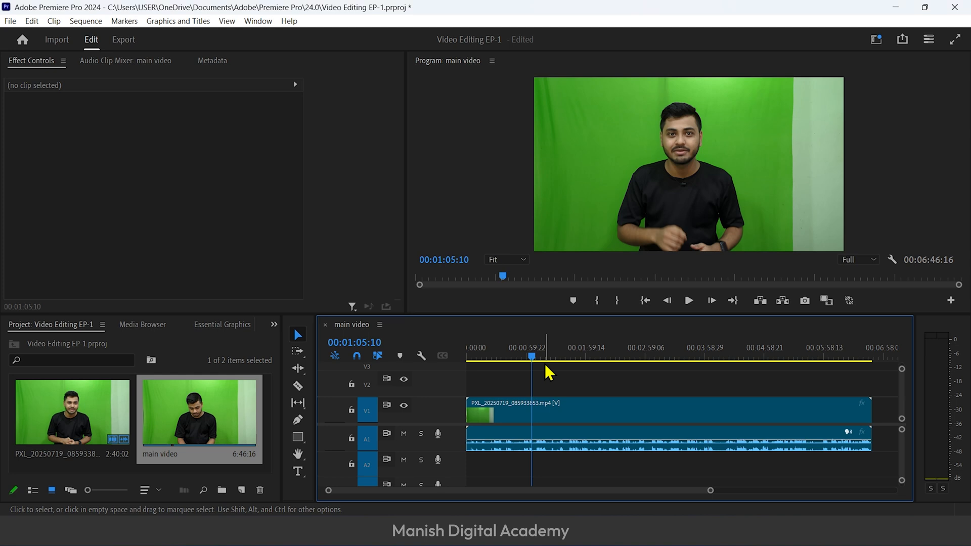
key(equal)
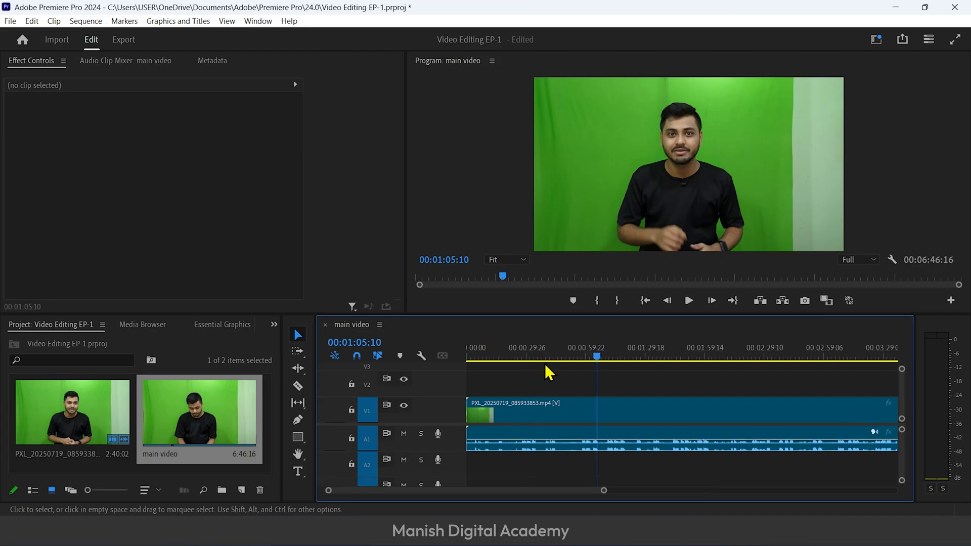
key(equal)
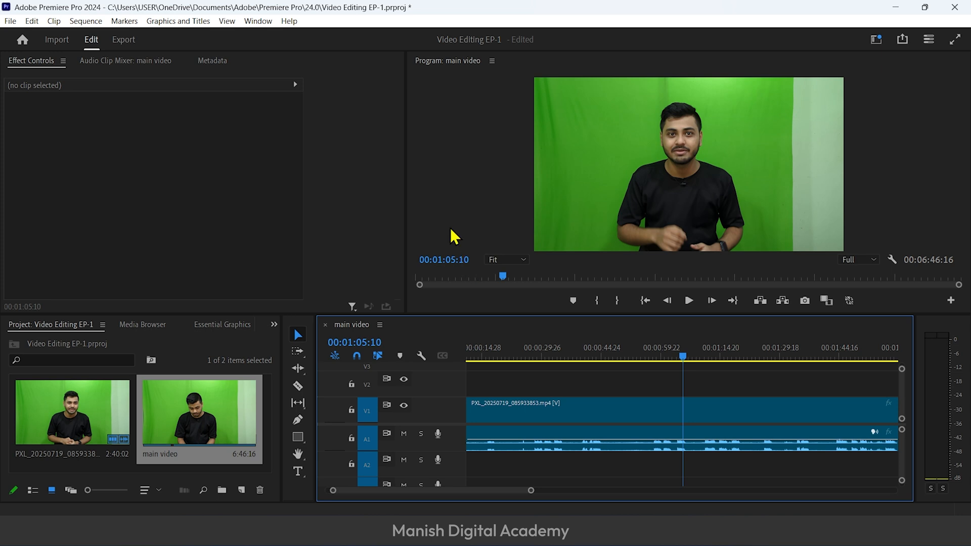
click(660, 358)
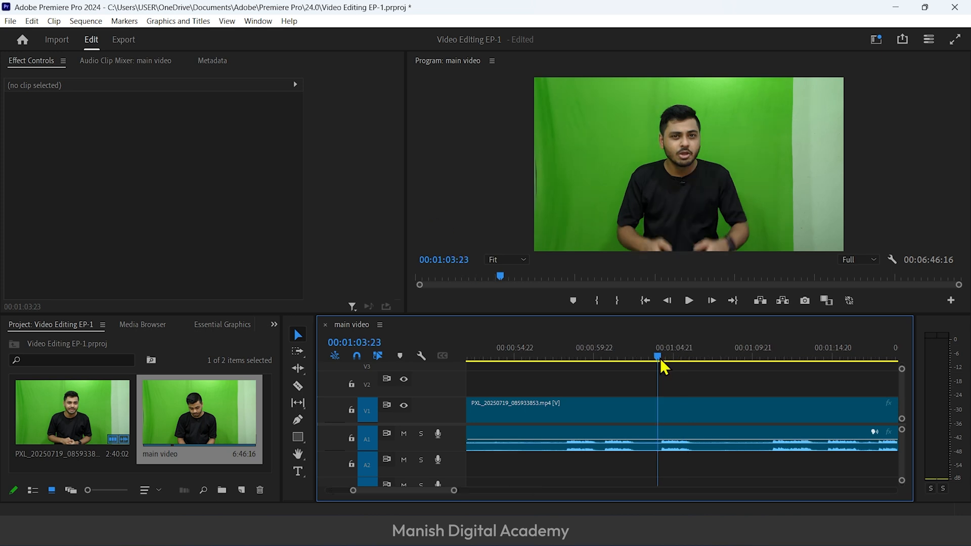
key(space)
click(662, 356)
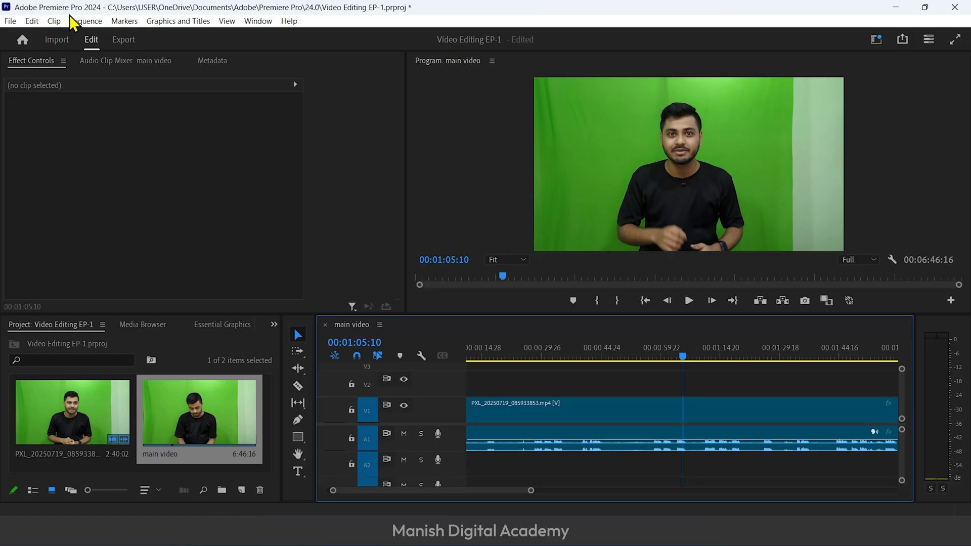
Look up the zoom commands and their assigned keys in the keyboard shortcut settings by searching for "zoom"
click(32, 21)
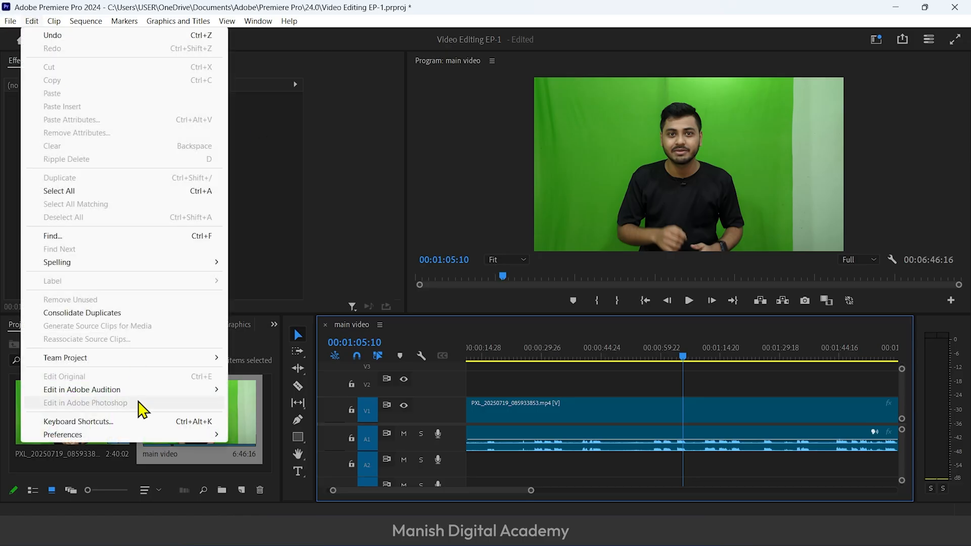
click(144, 418)
text(zoom)
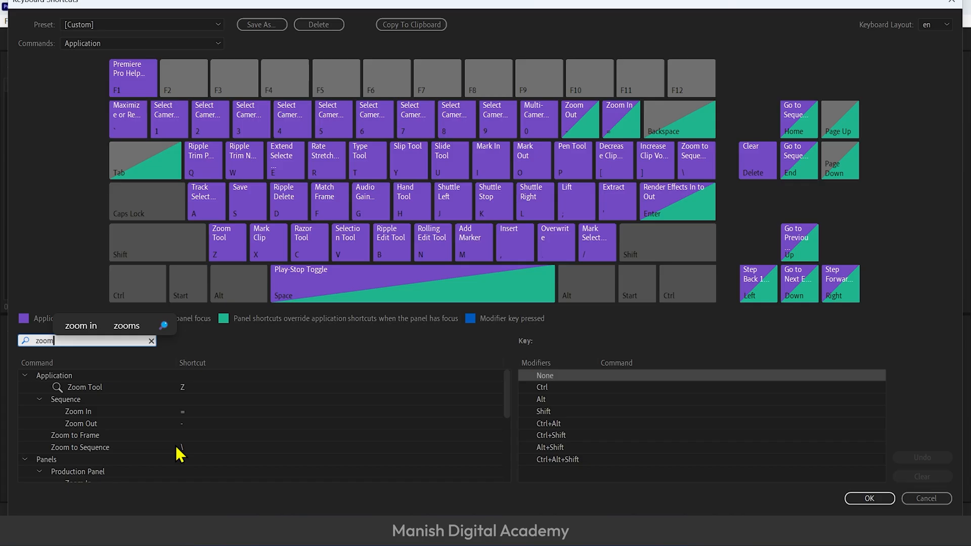
scroll(180, 451, down, 5)
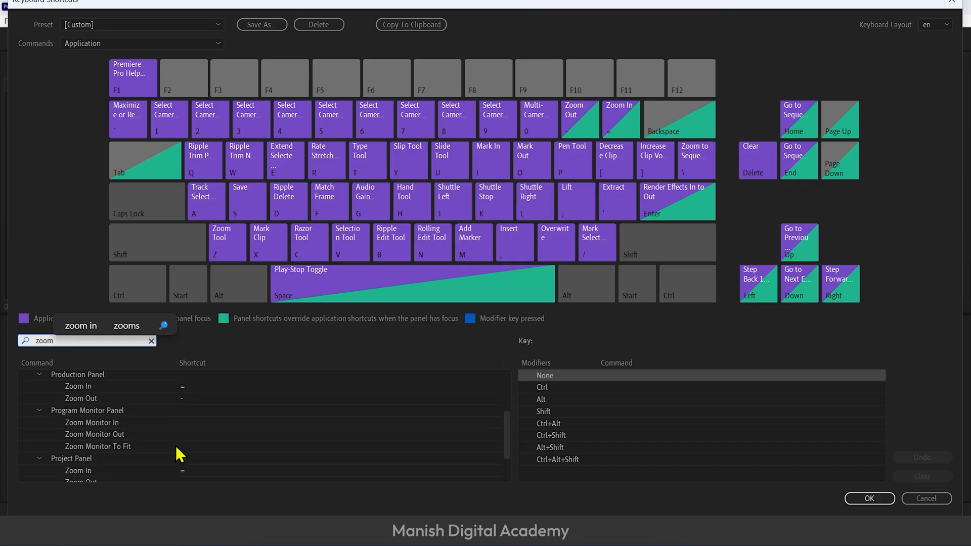
scroll(243, 400, up, 1)
scroll(99, 387, up, 1)
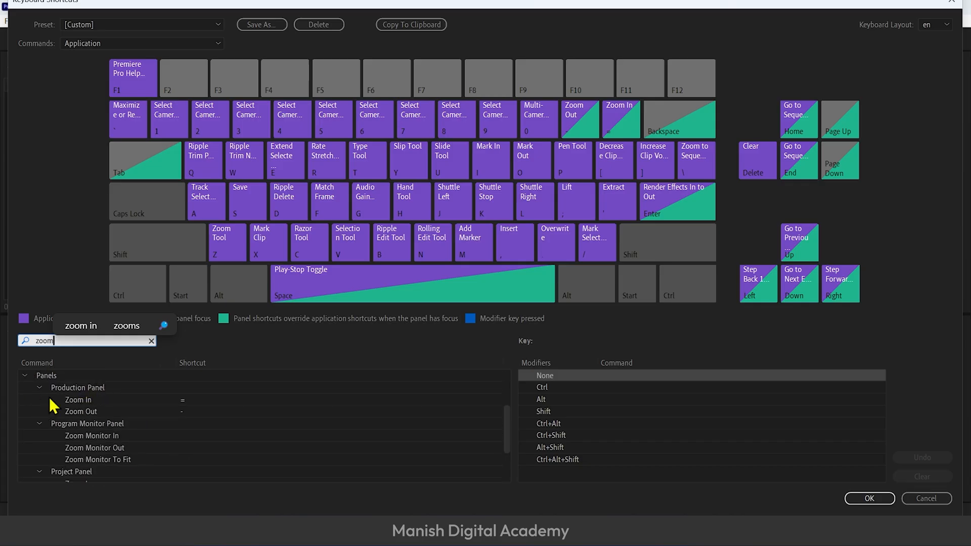
Try adding Ctrl+= as a second shortcut for the Production Panel's Zoom In command, remove it again and close the shortcut settings
click(181, 401)
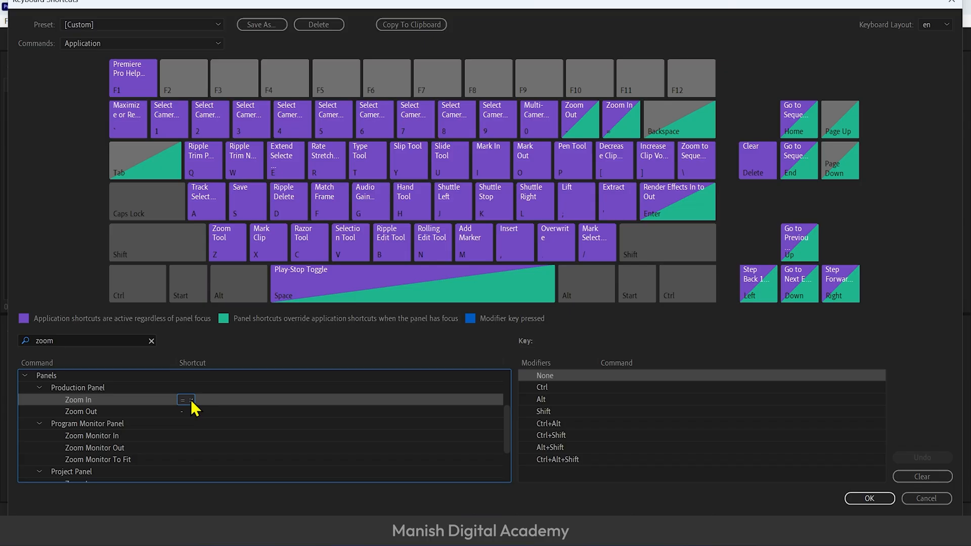
key(ctrl+equal)
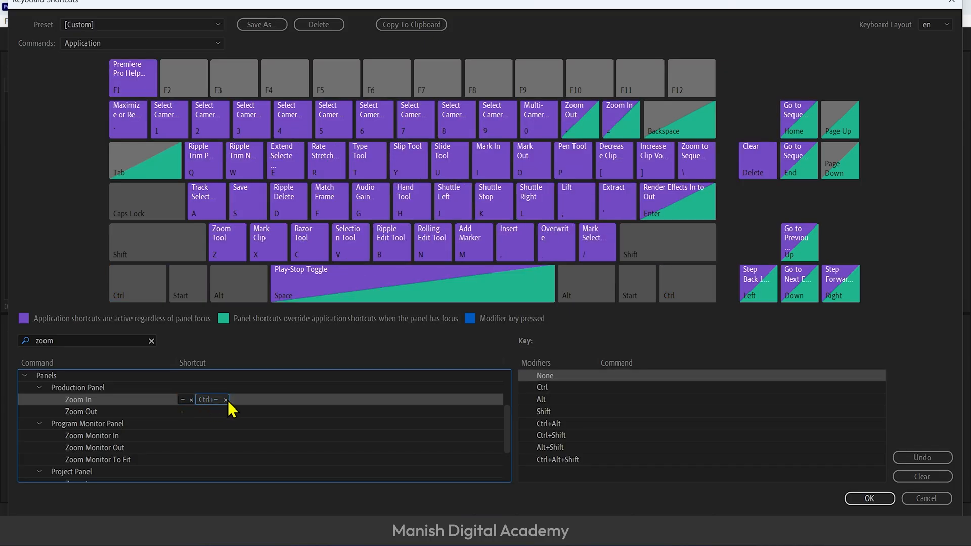
click(226, 400)
click(869, 499)
Test the zoom shortcuts by zooming the timeline in around the playhead and back out to the whole clip
key(equal)
key(equal)
key(equal)
key(minus)
key(minus)
key(minus)
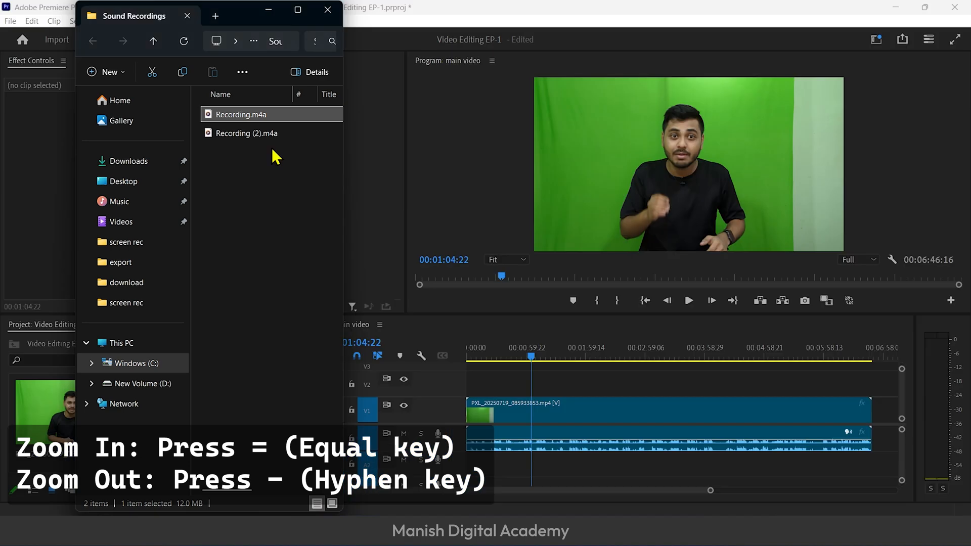
Import Recording.m4a from the Sound Recordings folder and place it on track A2 at the start of the sequence
drag(237, 17, 689, 45)
drag(695, 147, 76, 445)
click(721, 38)
drag(297, 419, 469, 465)
Synchronize the green-screen clip with the recording on A2 by audio, using track channel 2
click(528, 411)
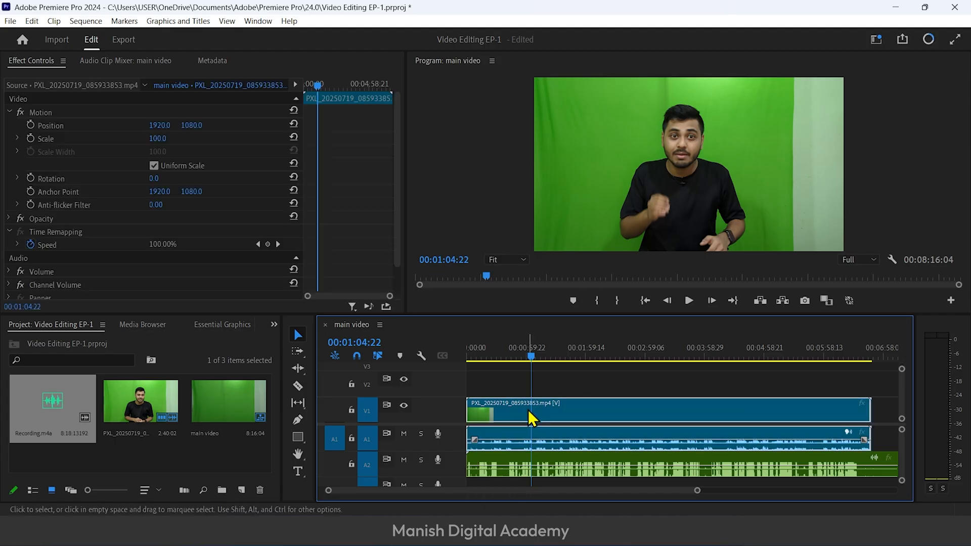
shift+click(539, 462)
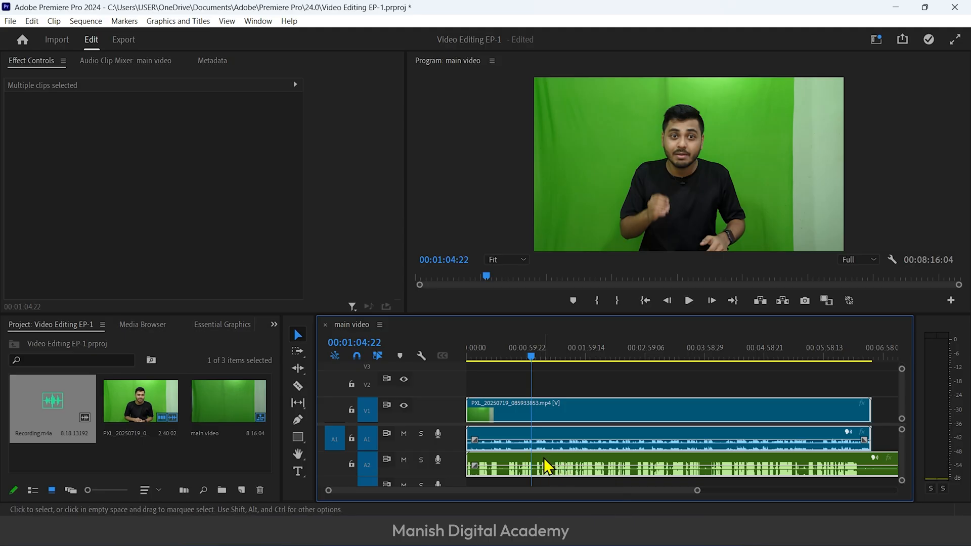
right_click(545, 464)
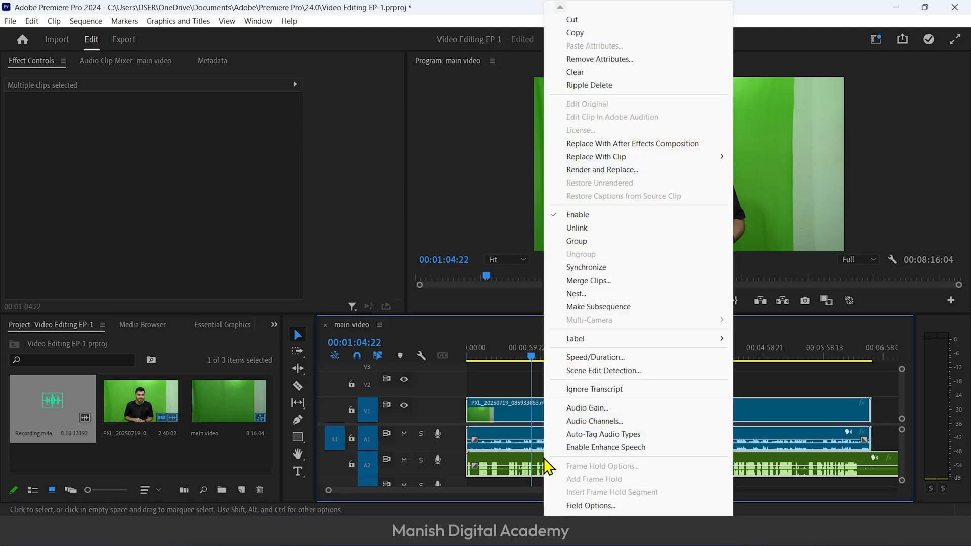
click(616, 268)
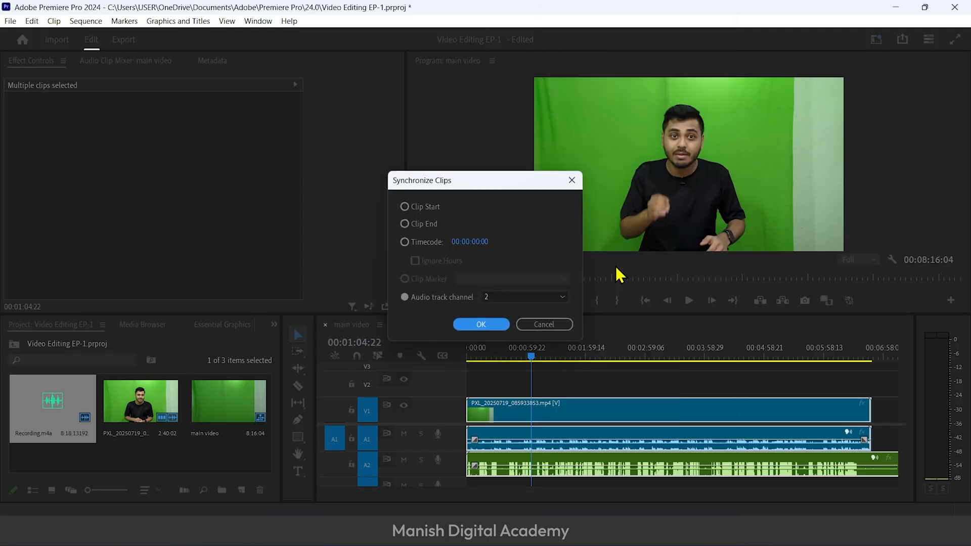
click(492, 299)
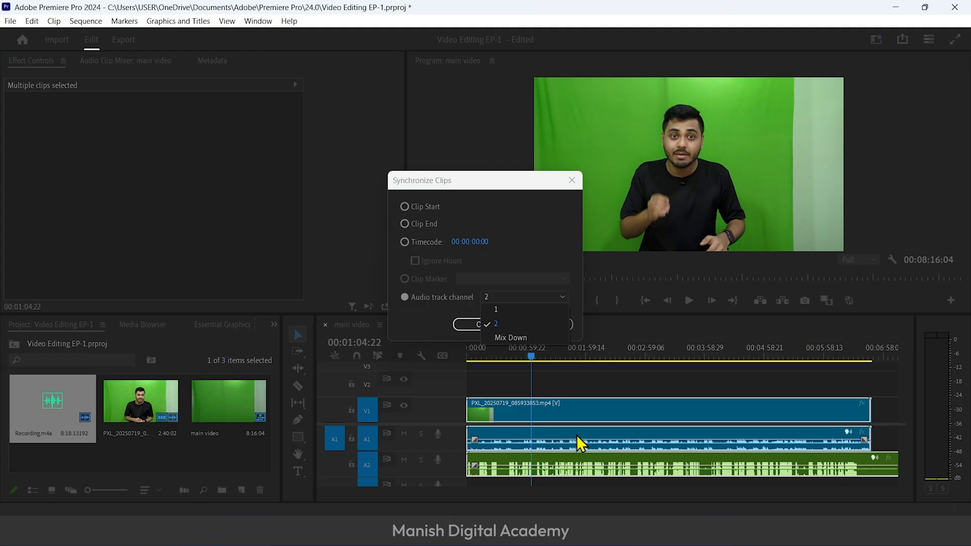
click(520, 324)
click(484, 324)
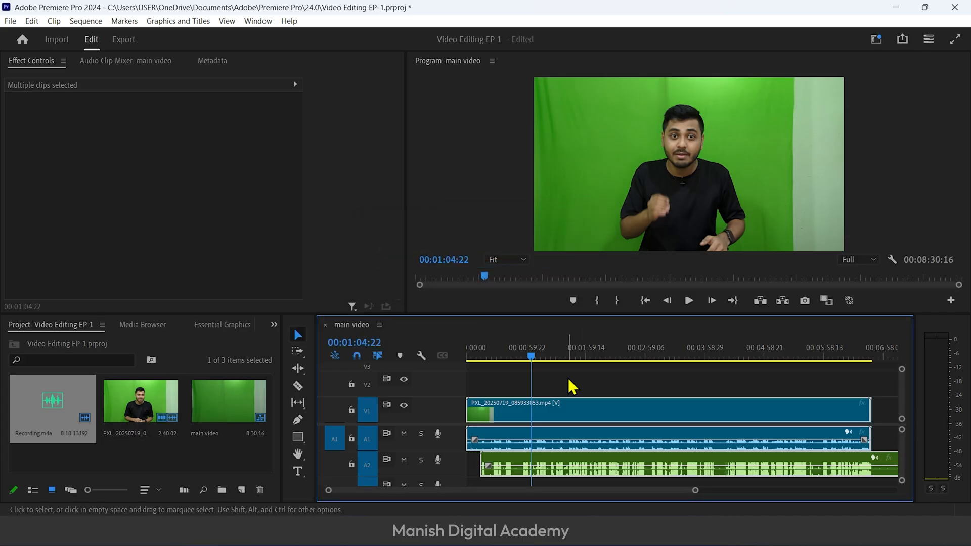
Play part of the synchronized clips to check their alignment, then place the playhead at 00:00:58:01
key(=)
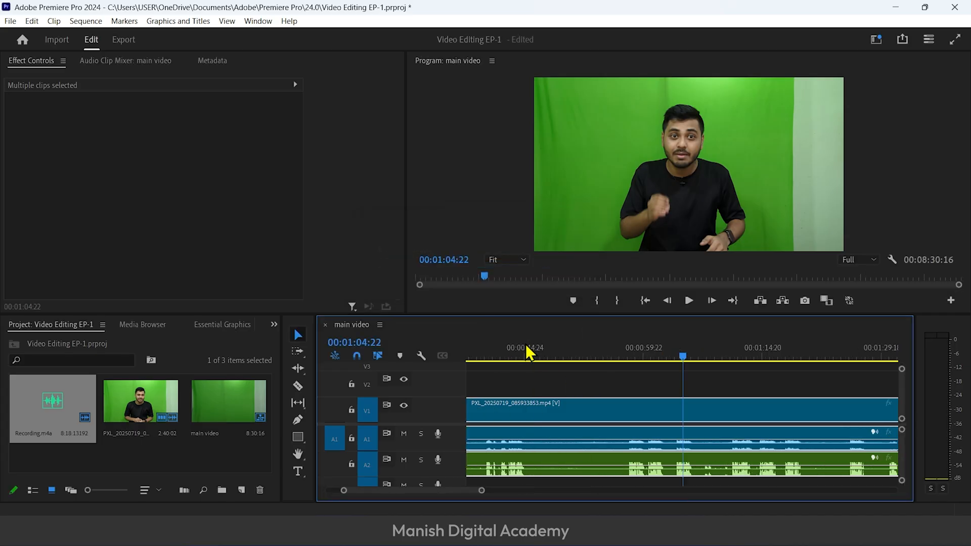
click(637, 350)
key(space)
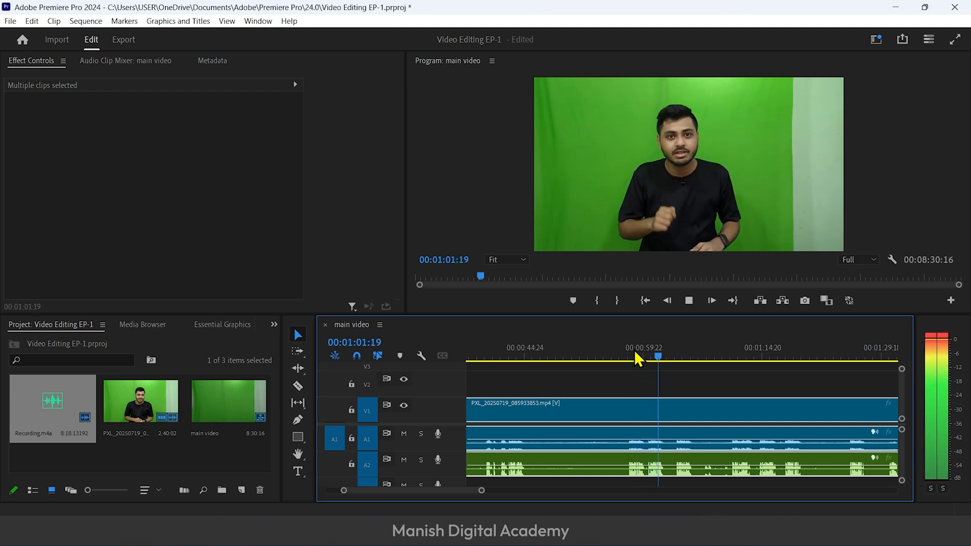
key(space)
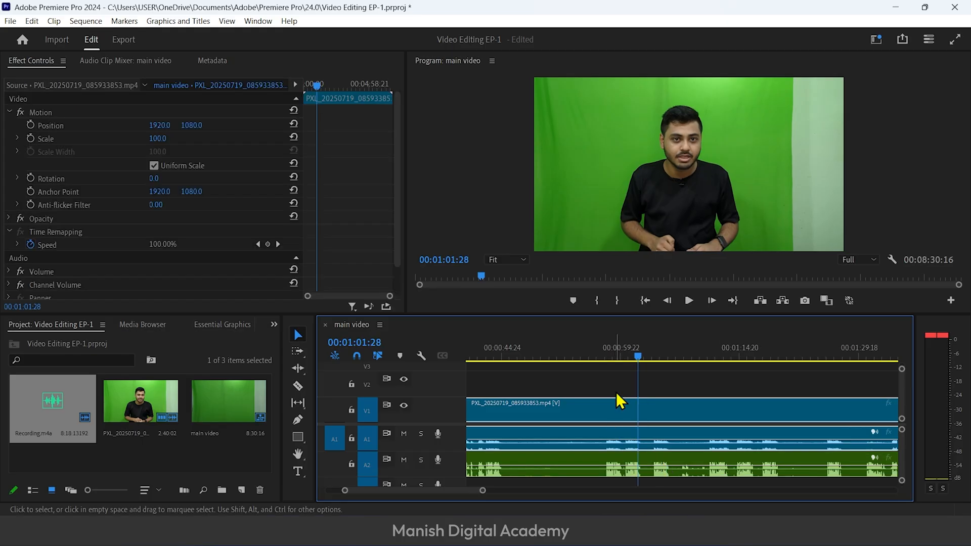
click(605, 349)
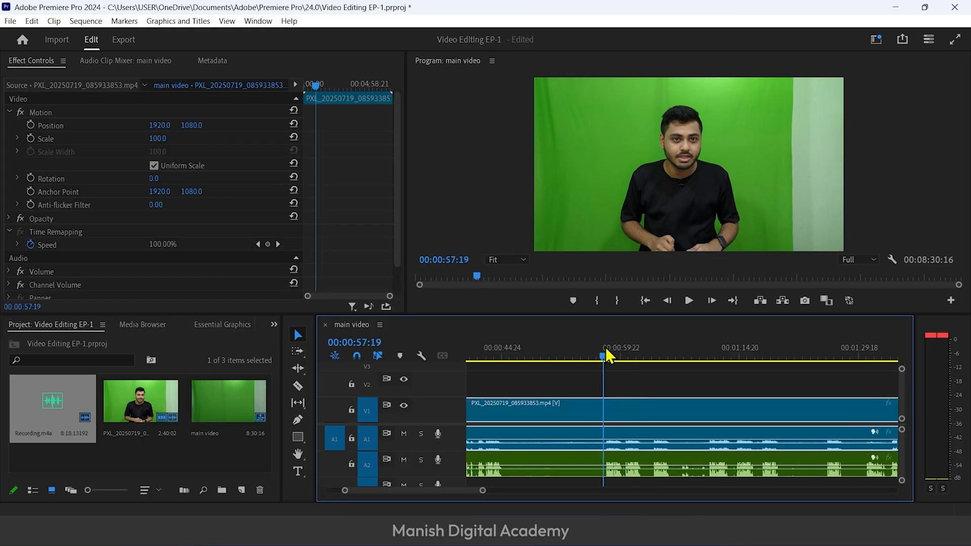
click(608, 350)
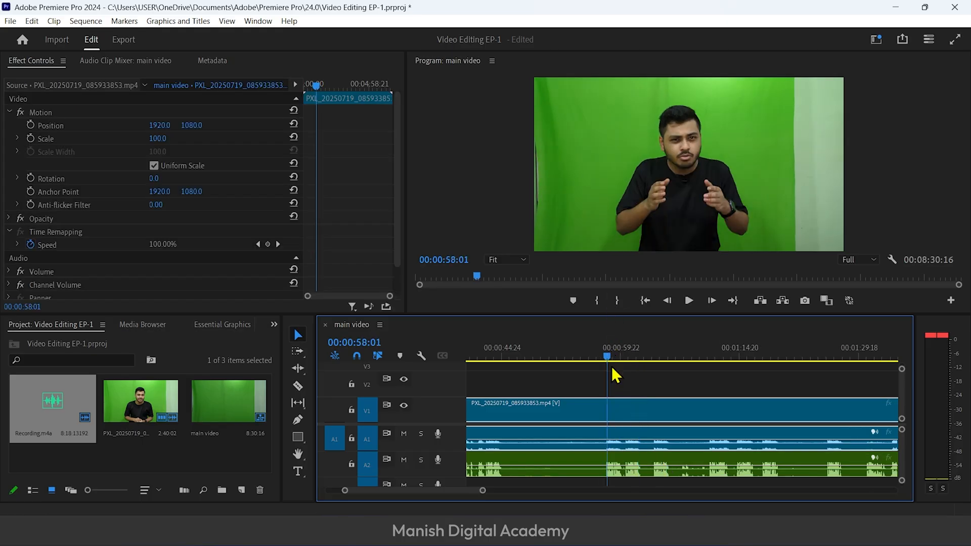
Unlink the green-screen clip's video from its audio and delete the camera audio from track A1
right_click(625, 445)
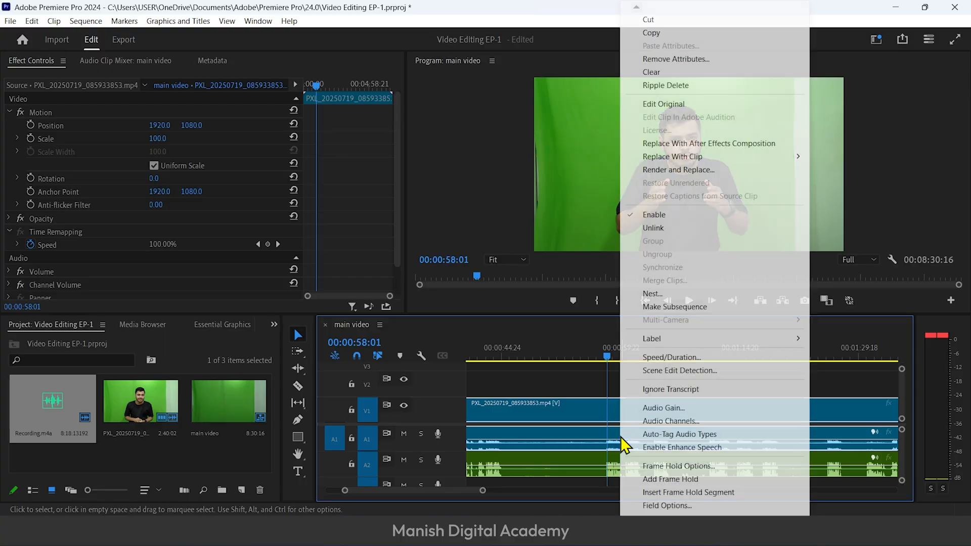
click(669, 228)
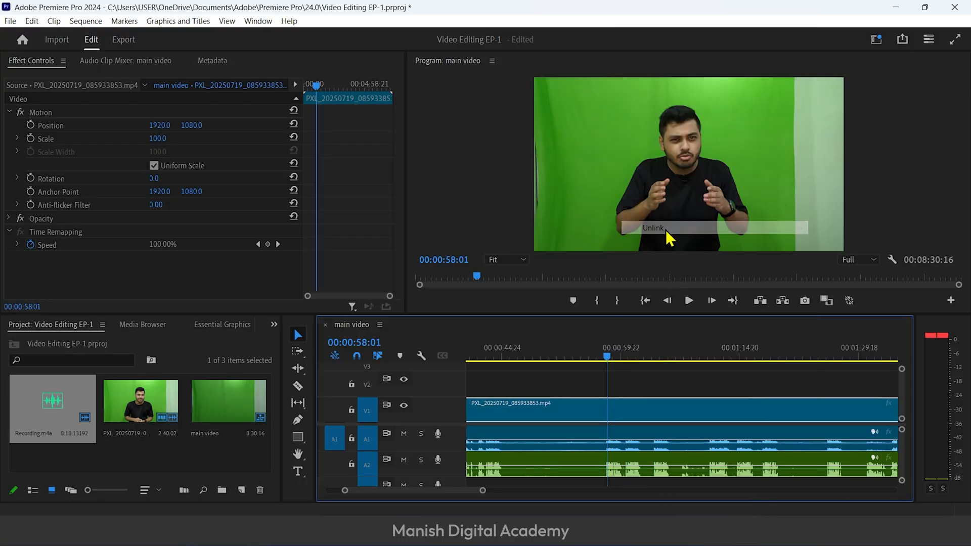
click(624, 446)
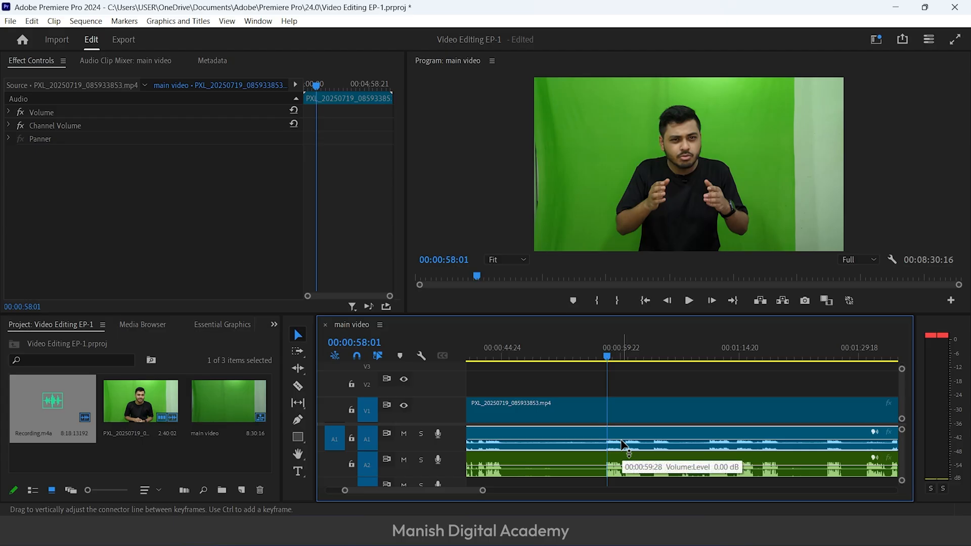
key(Delete)
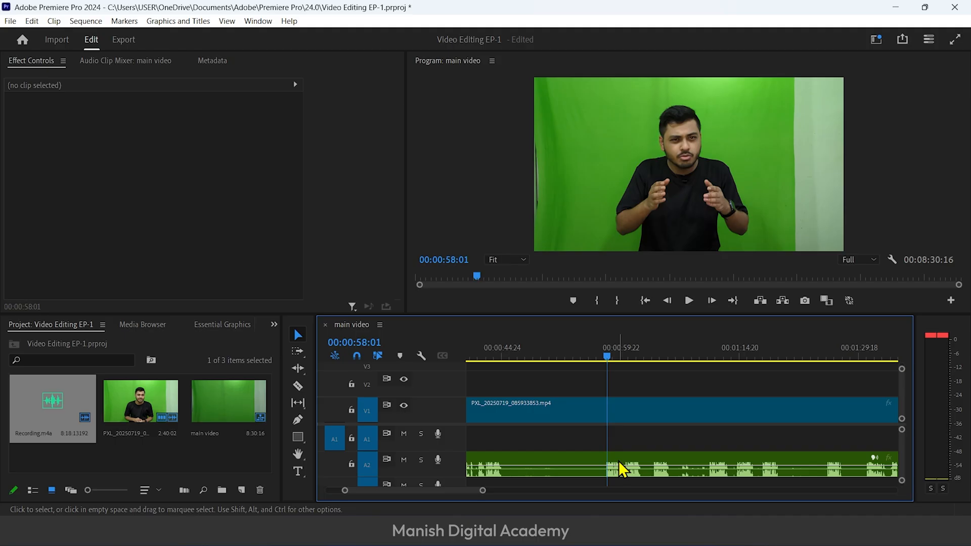
Move the Recording.m4a clip from track A2 up to A1, keeping its synchronized position
drag(621, 460, 621, 451)
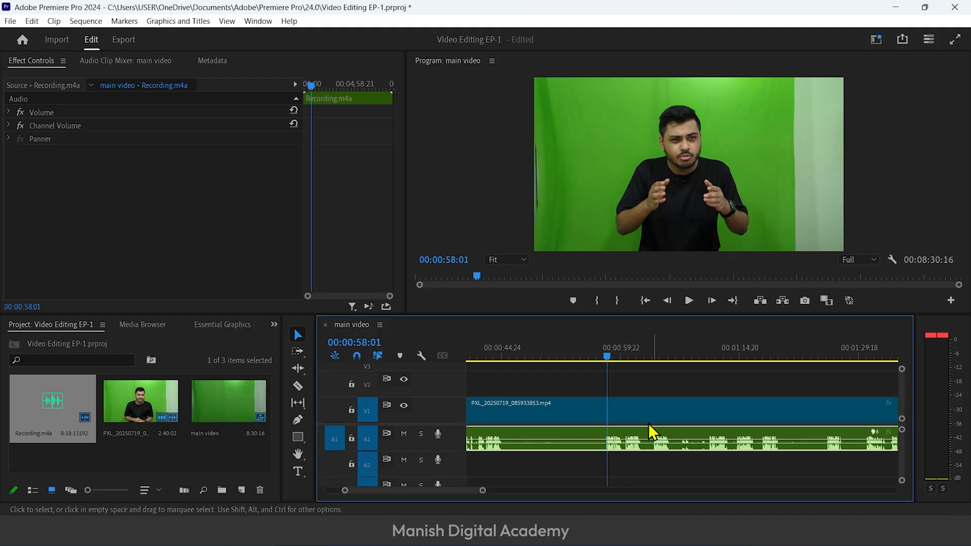
scroll(681, 438, up, 3)
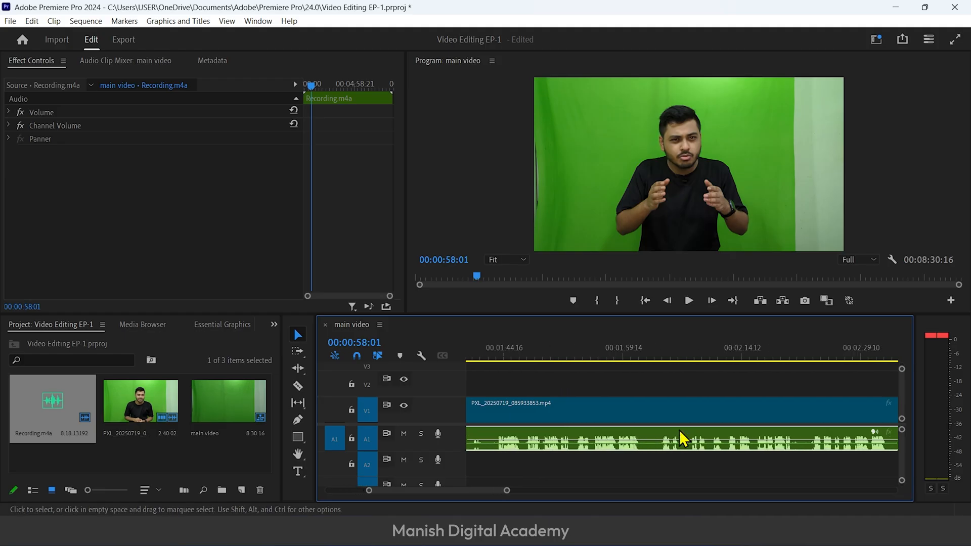
scroll(693, 439, down, 3)
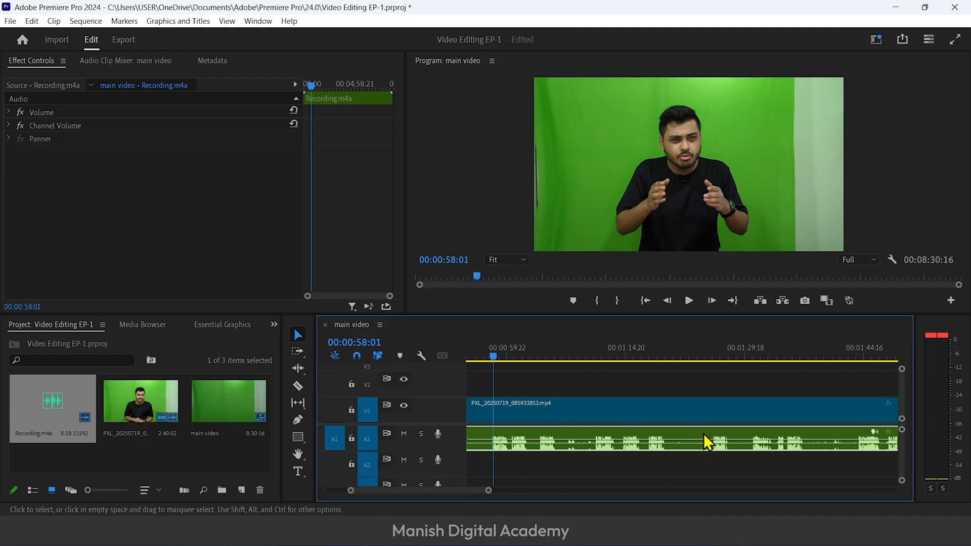
Select the green-screen video on V1 together with the recording on A1 and link them
right_click(502, 441)
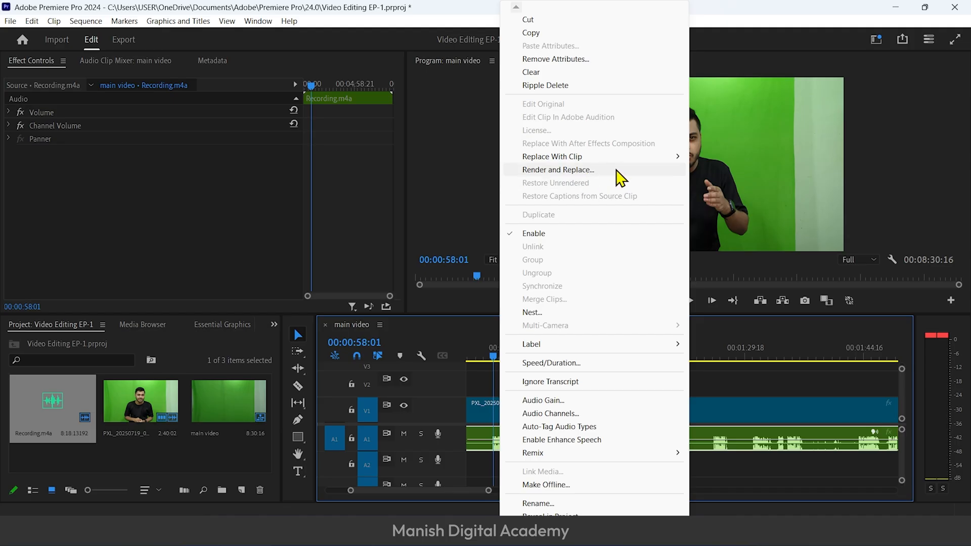
click(715, 414)
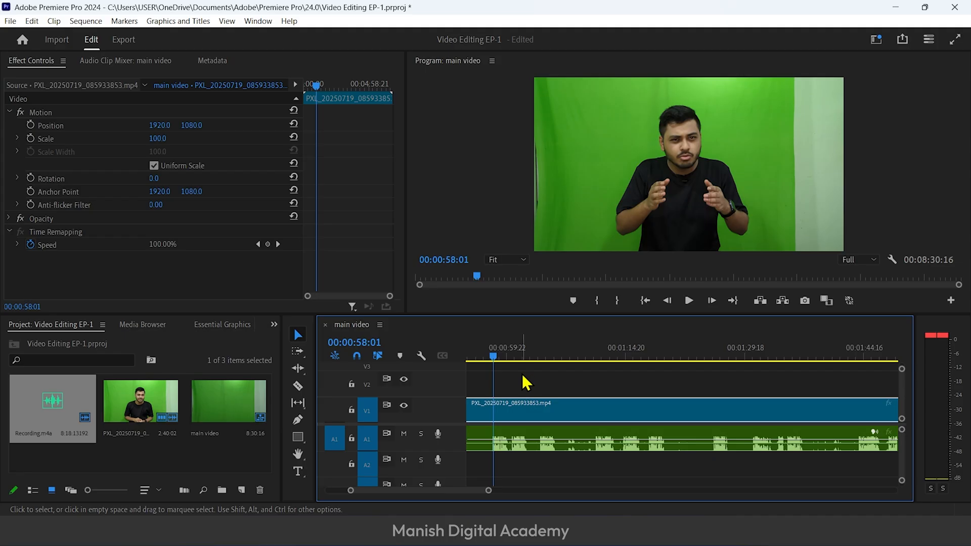
click(507, 379)
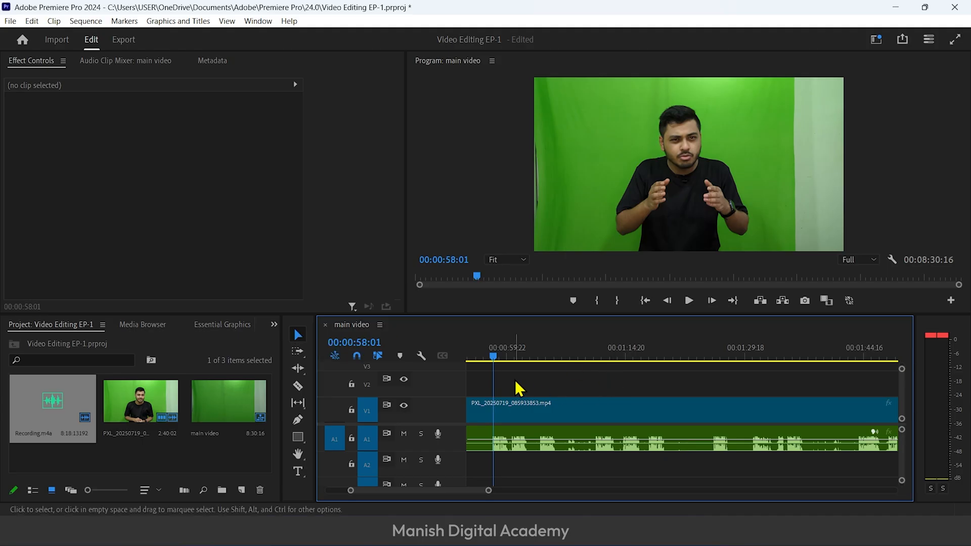
drag(501, 374, 548, 446)
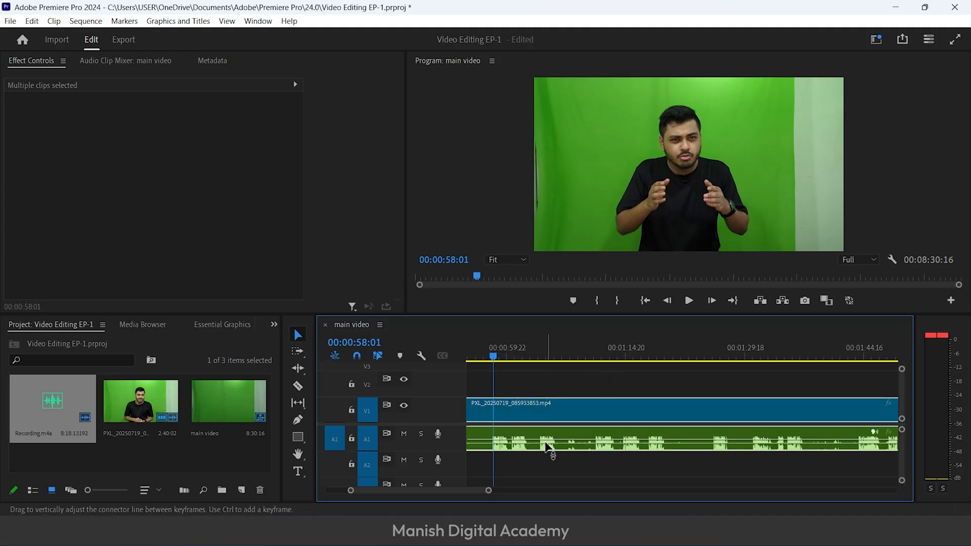
drag(509, 377, 585, 445)
right_click(507, 415)
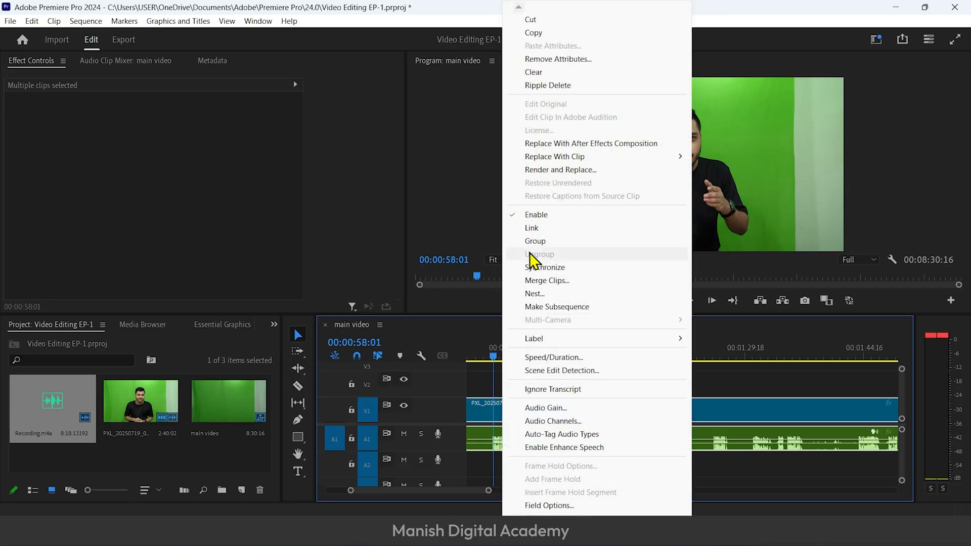
click(535, 228)
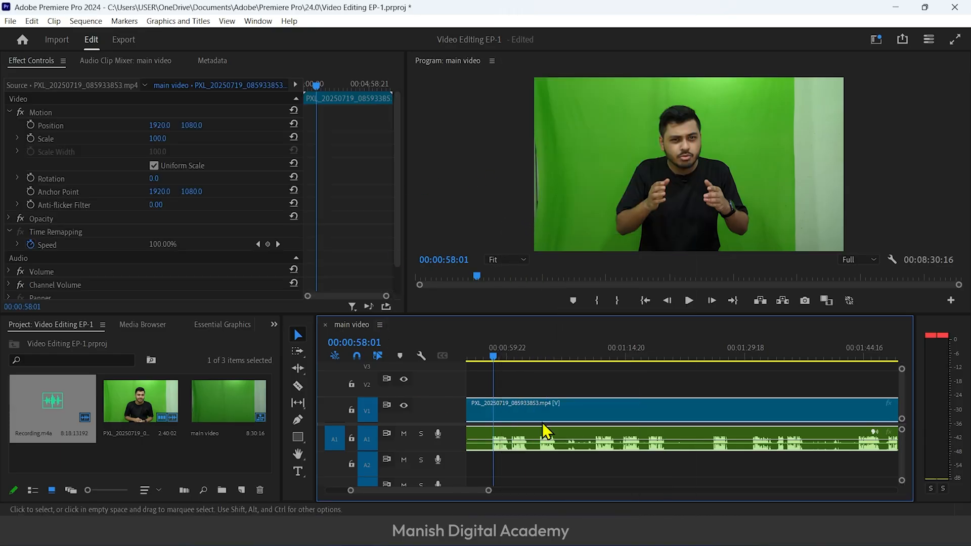
Test the link by moving the video with its recording along the timeline and back to the sequence start
key(equal)
key(equal)
key(equal)
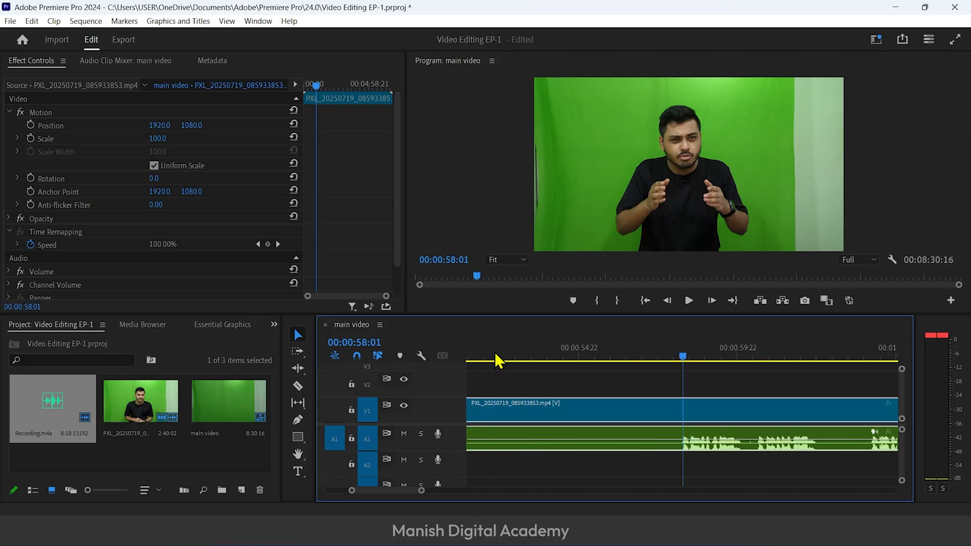
key(minus)
key(minus)
key(minus)
key(minus)
key(minus)
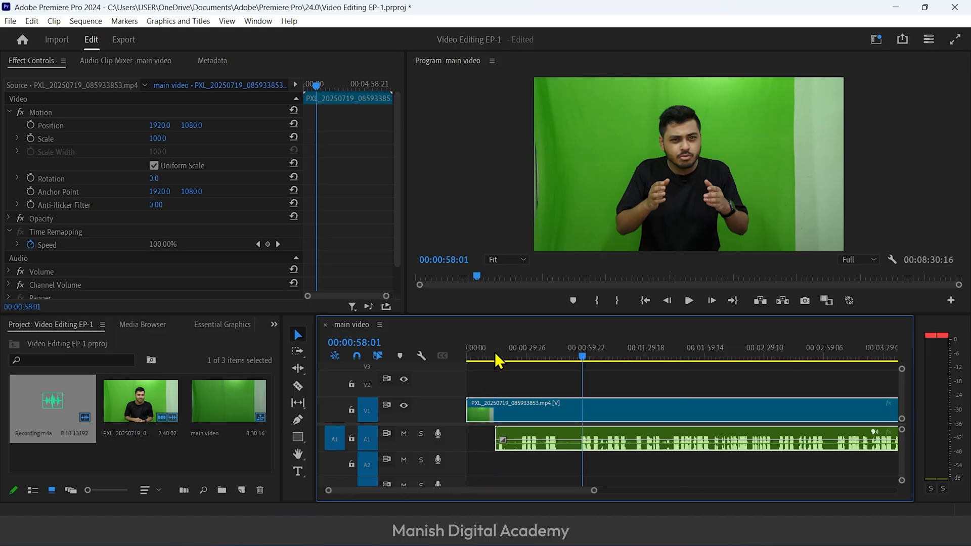
drag(535, 407, 677, 409)
click(655, 393)
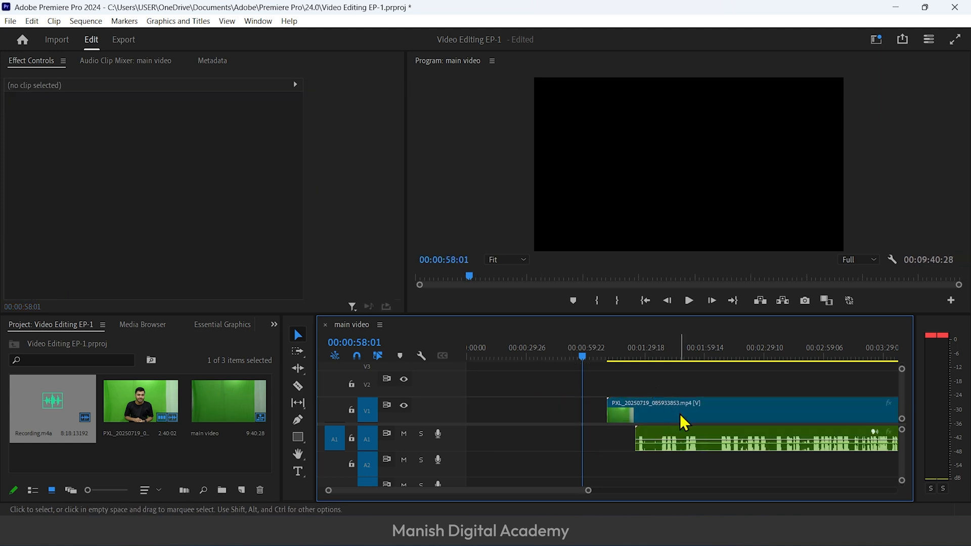
click(686, 423)
drag(705, 411, 488, 414)
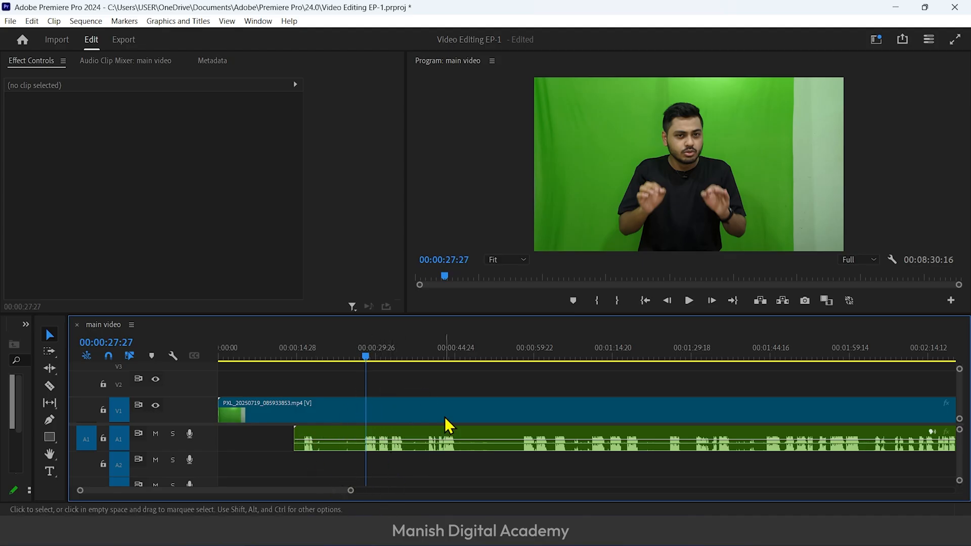
Play the footage to find where the usable take begins and split the linked clip at 00:00:30:15 with the Razor tool
key(space)
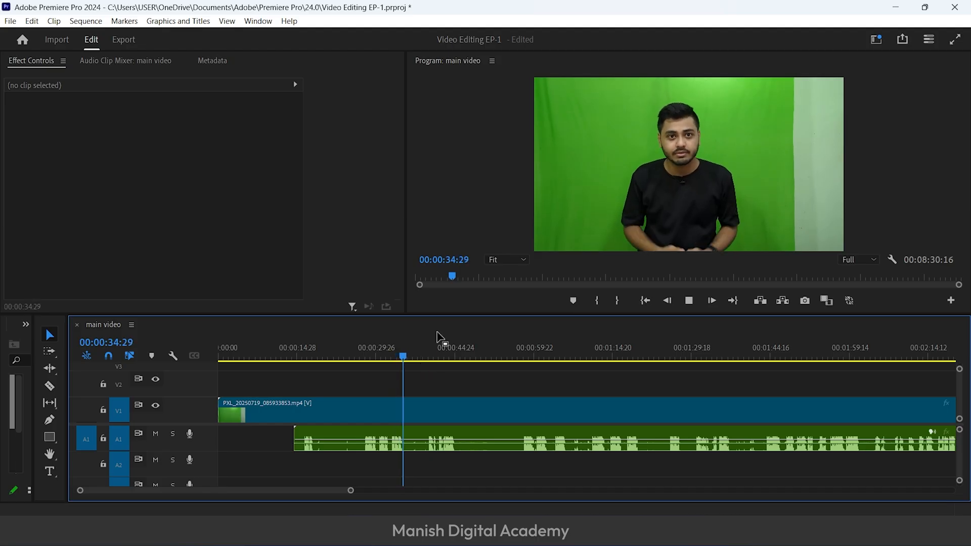
click(436, 357)
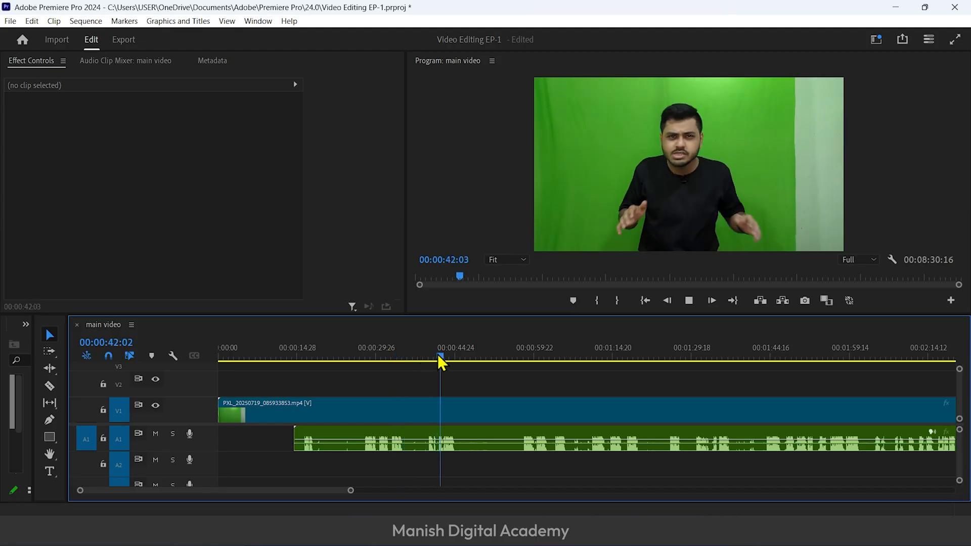
key(space)
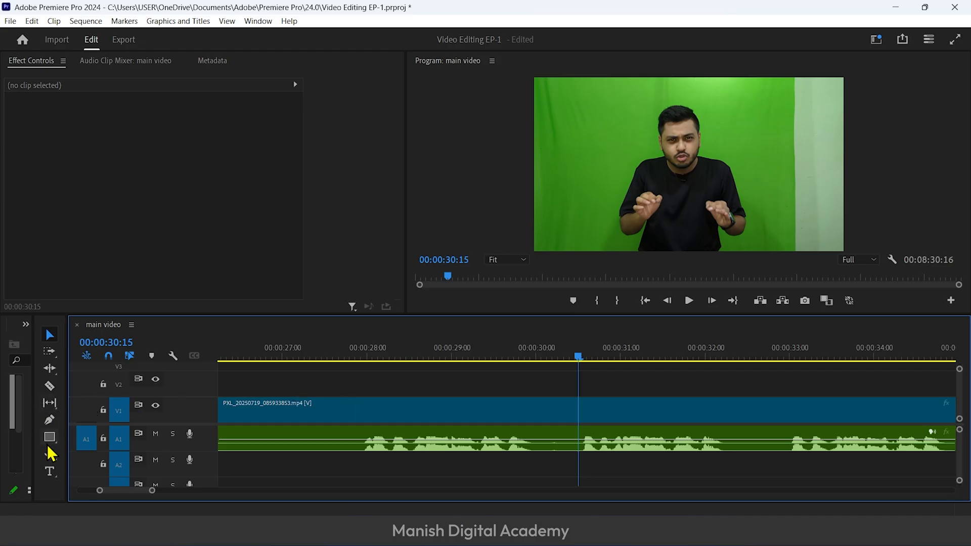
click(50, 387)
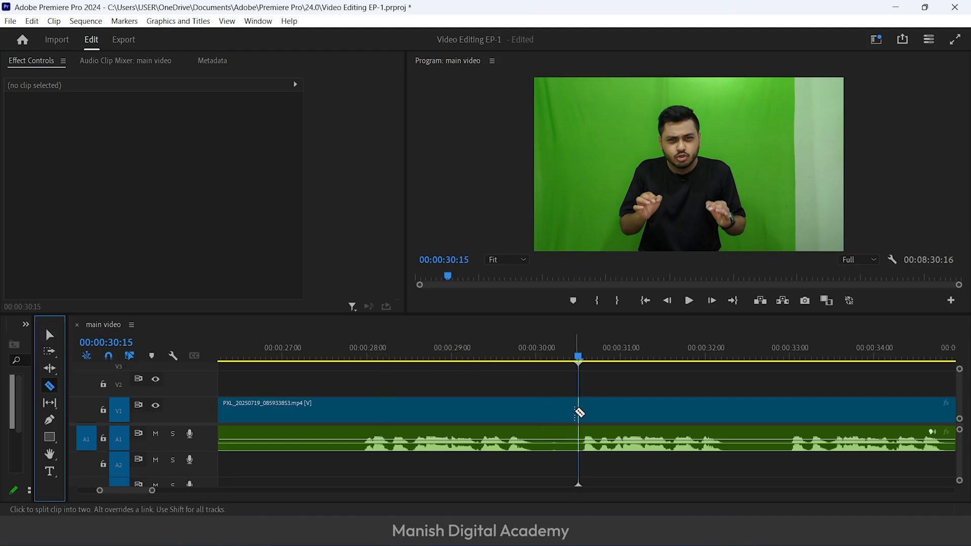
click(578, 410)
key(v)
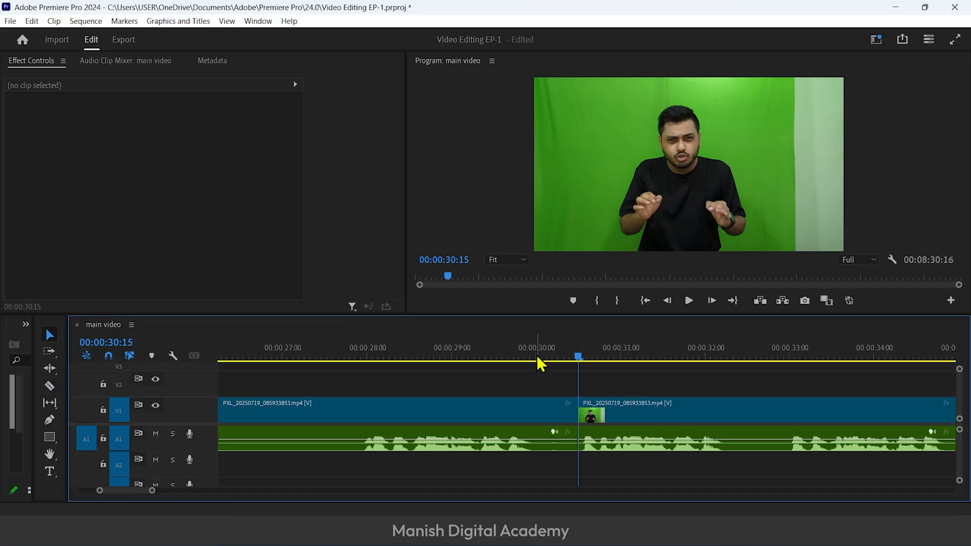
Delete the unusable linked video and audio segment before the cut at 00:00:30:15
click(504, 414)
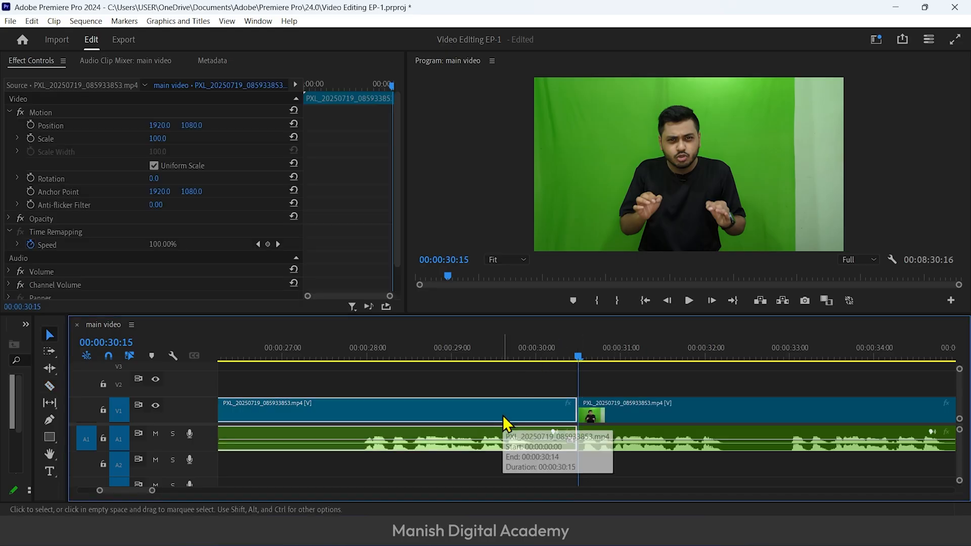
scroll(503, 415, up, 5)
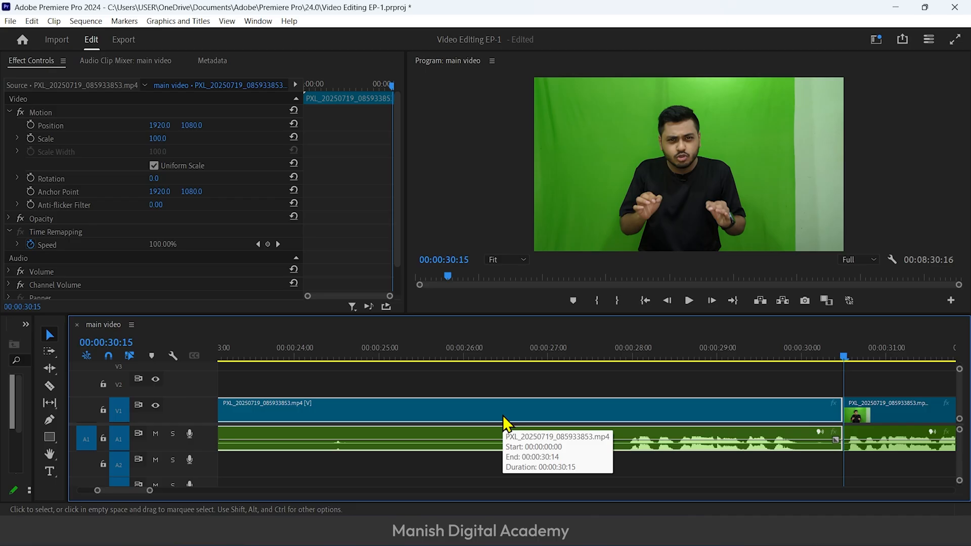
key(minus)
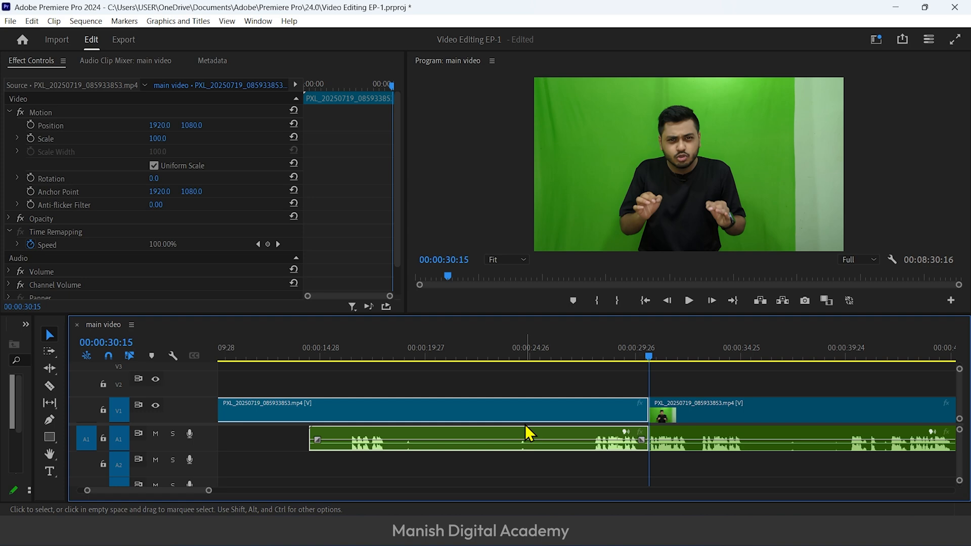
key(Delete)
scroll(529, 434, up, 3)
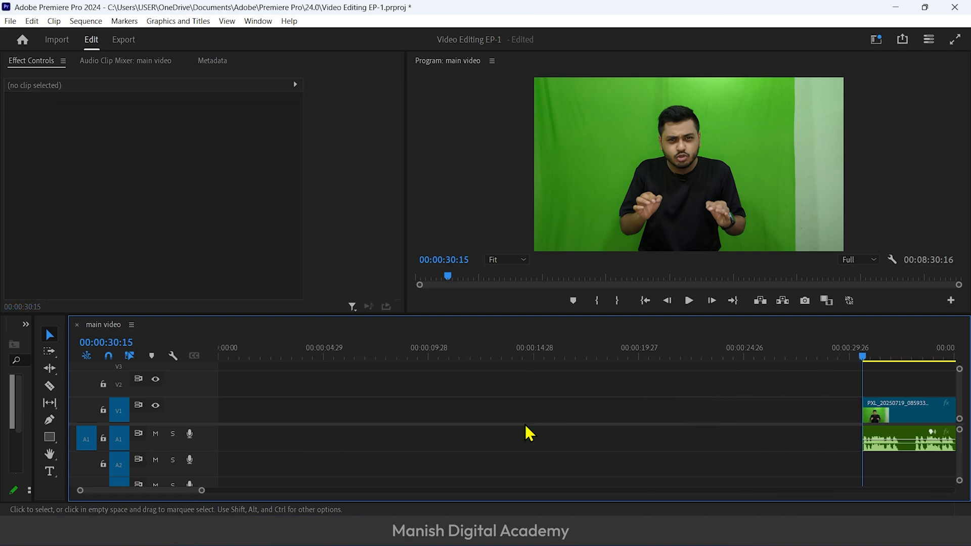
scroll(529, 434, down, 4)
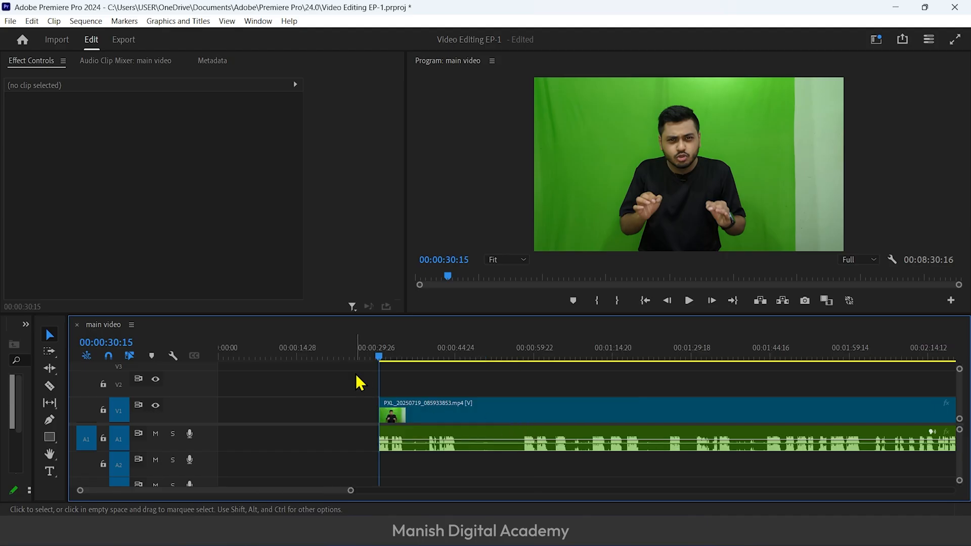
Ripple delete the empty gap at the start of the sequence so the remaining footage begins at 00:00:00:00
click(364, 358)
key(Home)
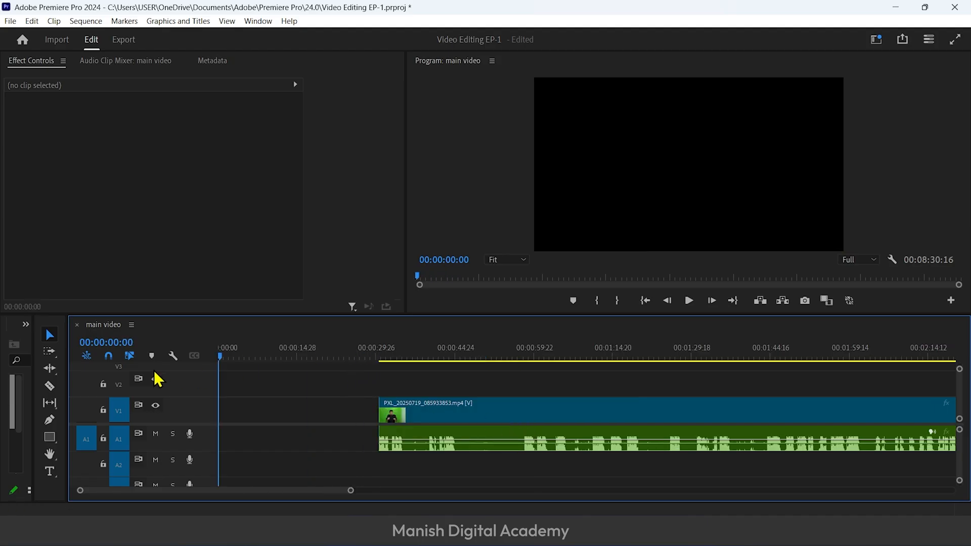
drag(220, 356, 161, 390)
click(367, 357)
click(330, 410)
right_click(331, 410)
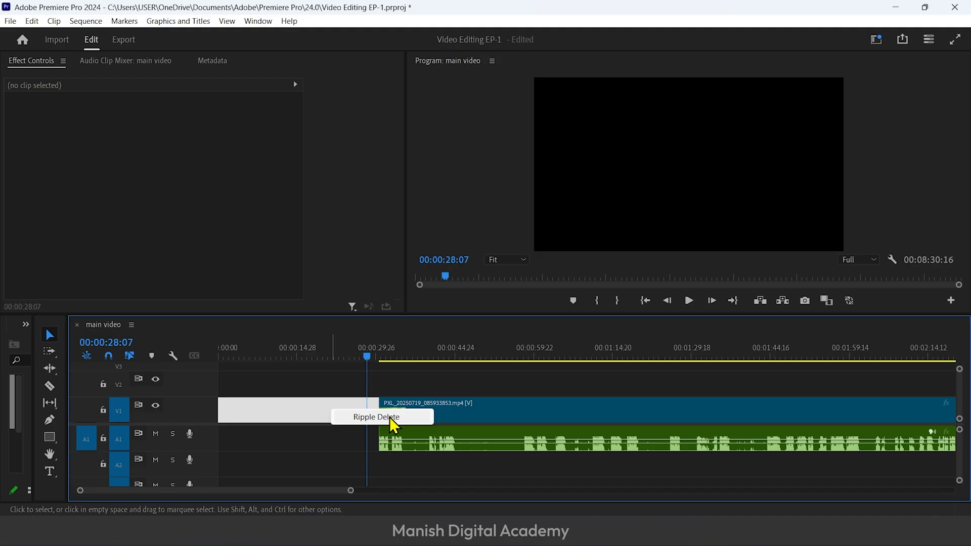
click(391, 420)
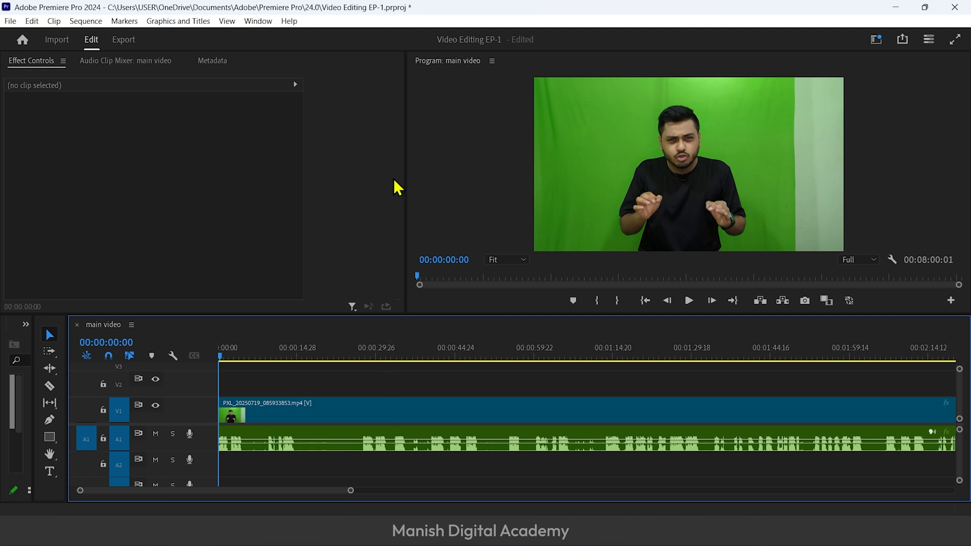
Play the sequence from its start and split the linked clip at 00:00:01:22, in the pause after the first phrase
key(equal)
key(equal)
key(equal)
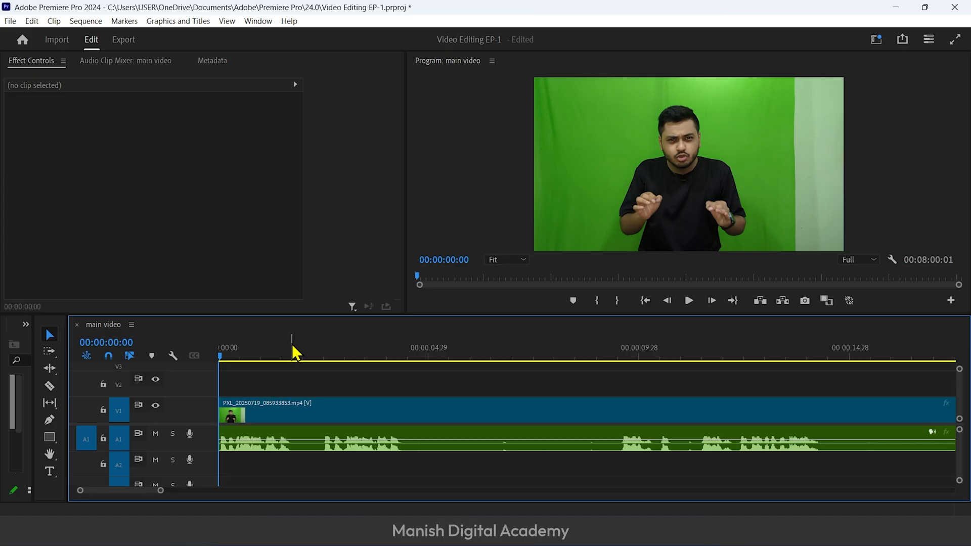
key(space)
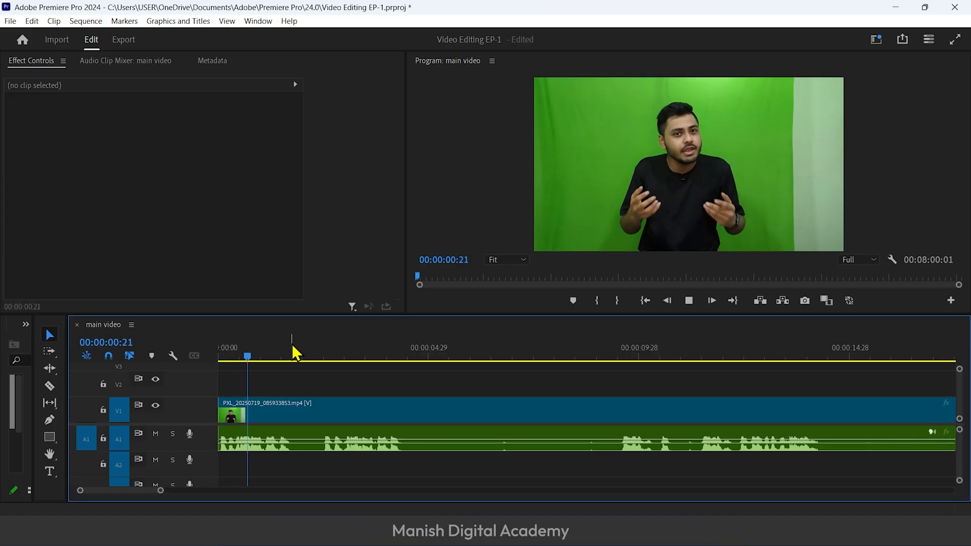
key(space)
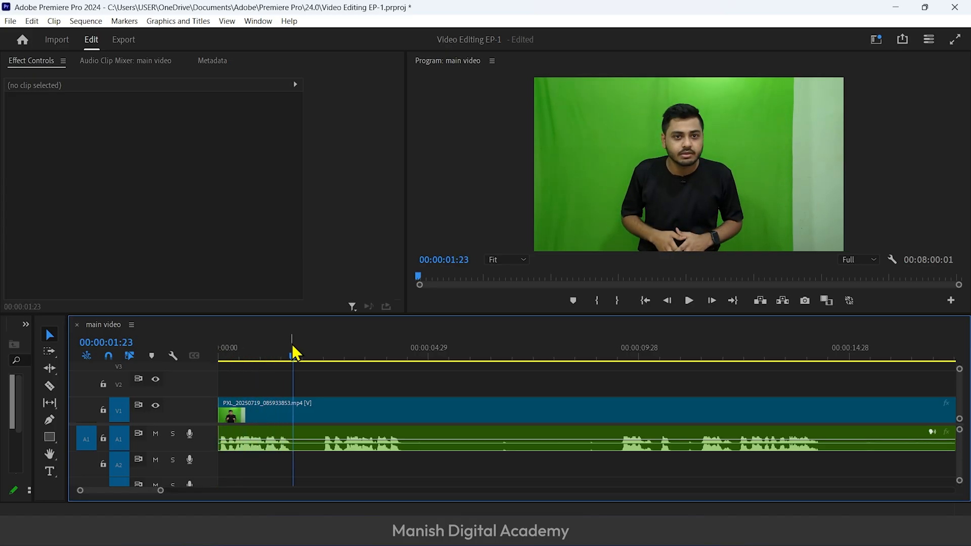
key(equal)
key(equal)
key(equal)
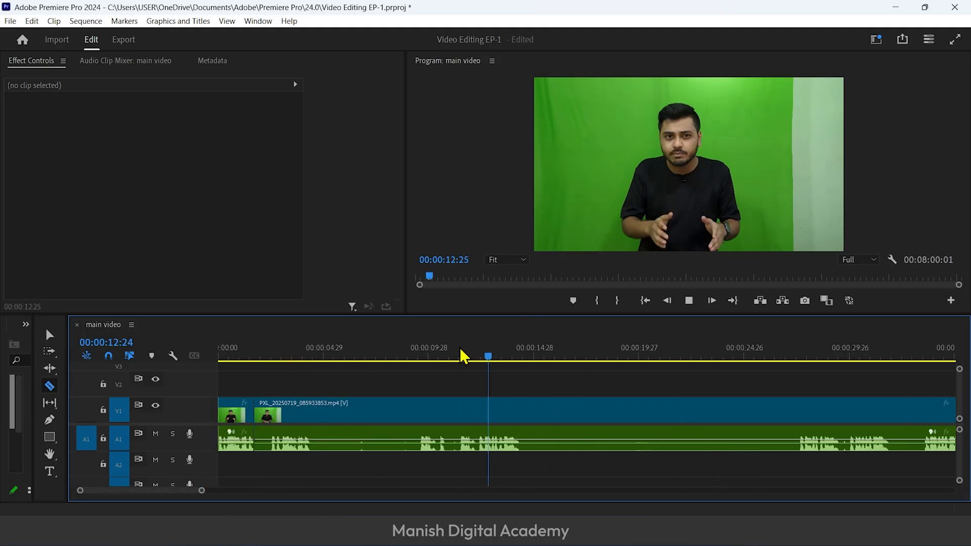
click(793, 358)
key(equal)
key(equal)
key(minus)
key(minus)
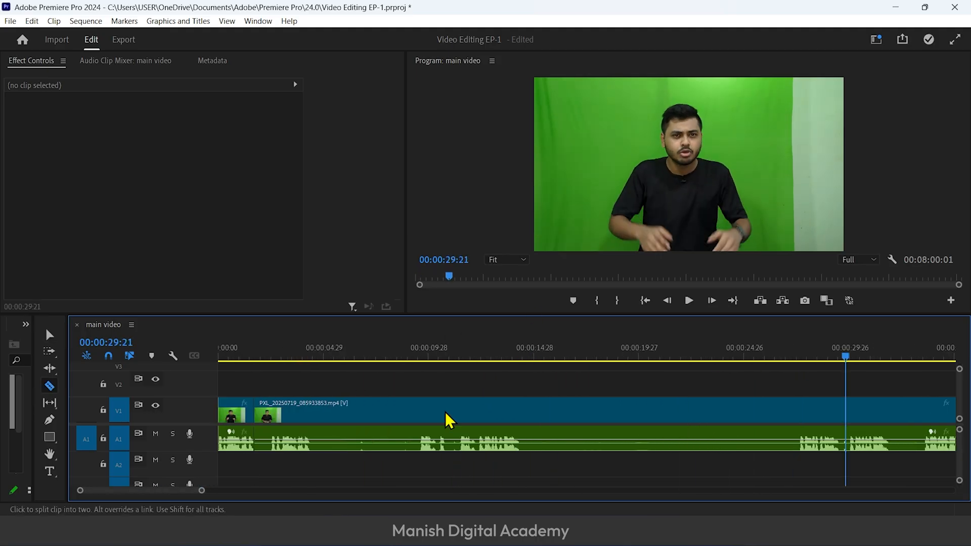
Find where the usable speech resumes and split the linked clip just after 00:00:09:14
click(416, 356)
key(equal)
key(equal)
key(space)
click(603, 413)
key(minus)
key(minus)
key(v)
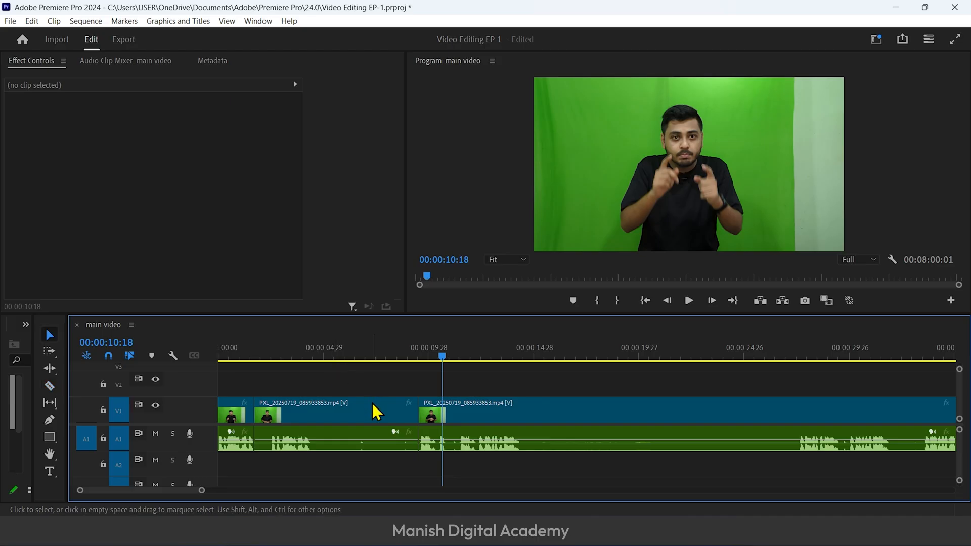
Ripple delete the unwanted segment between 00:00:01:22 and 00:00:09:14 and move the playhead back before the join to review it
click(372, 405)
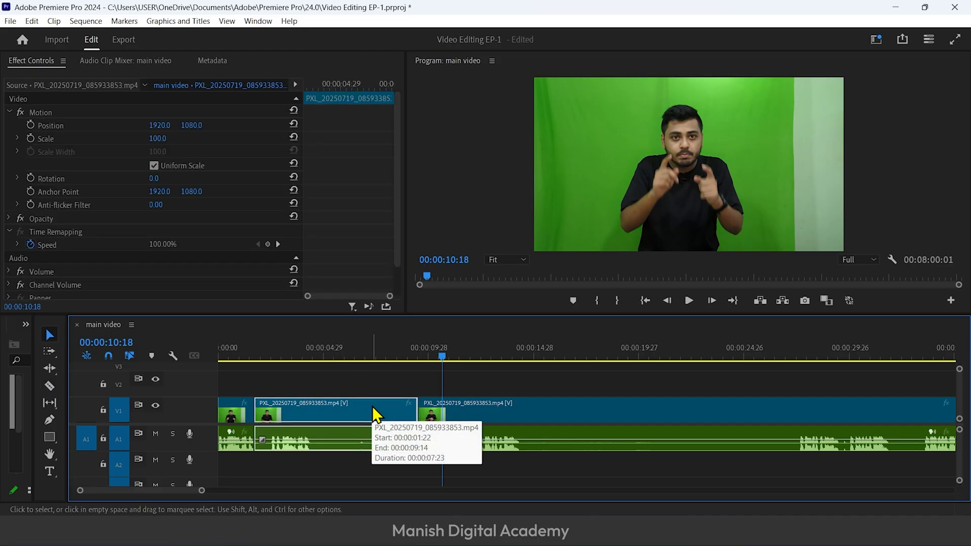
key(shift+Delete)
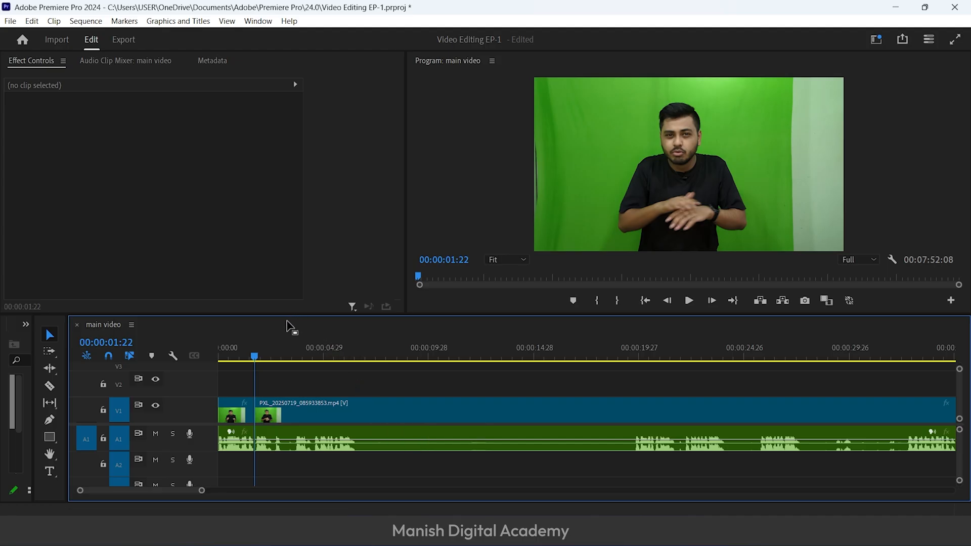
key(equal)
key(equal)
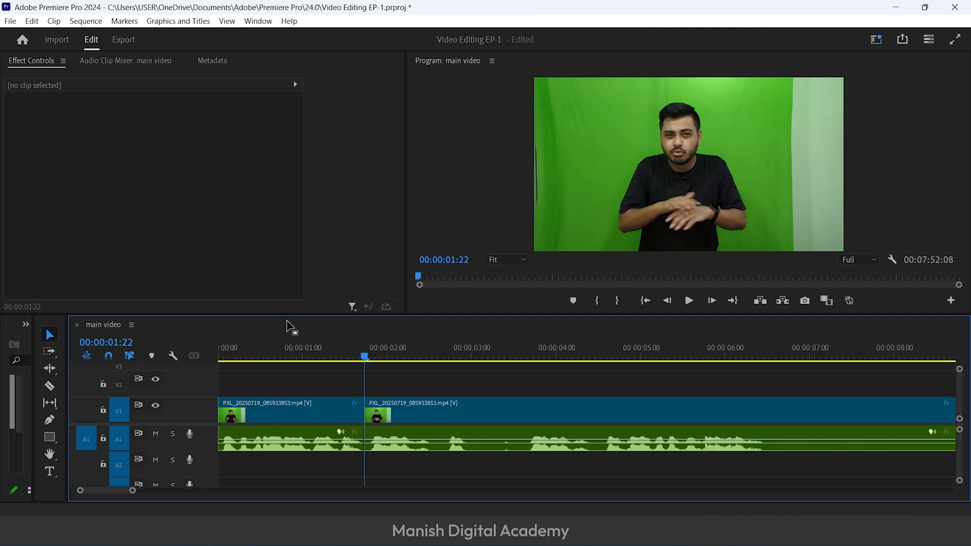
drag(336, 347, 279, 348)
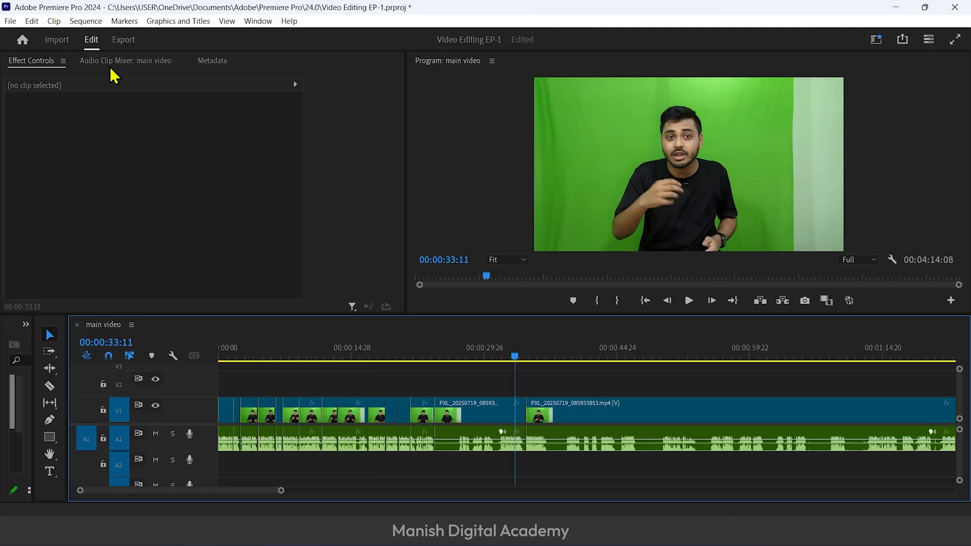
click(54, 23)
mouse_move(85, 26)
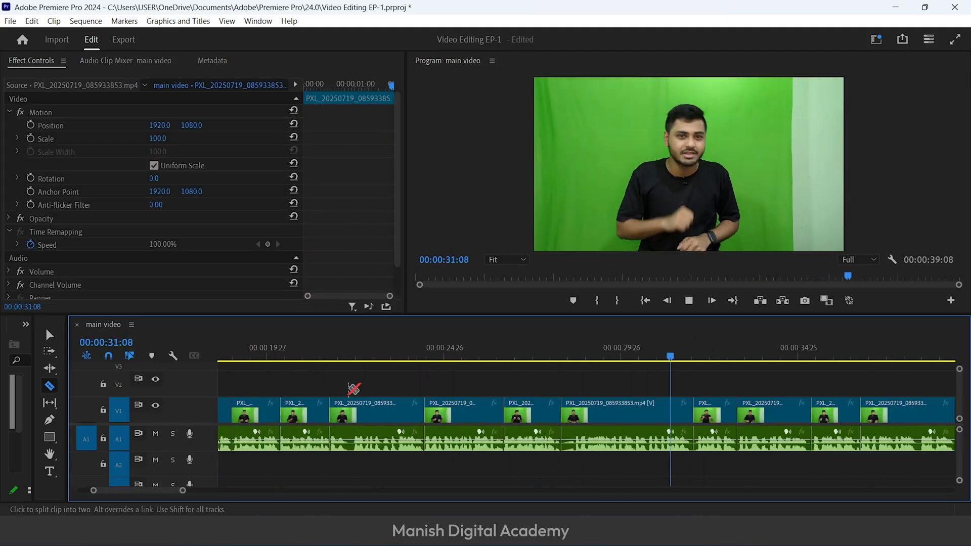
Select all the trimmed clips in the main video sequence and nest them as a sequence named intro
key(backslash)
key(v)
drag(421, 380, 193, 430)
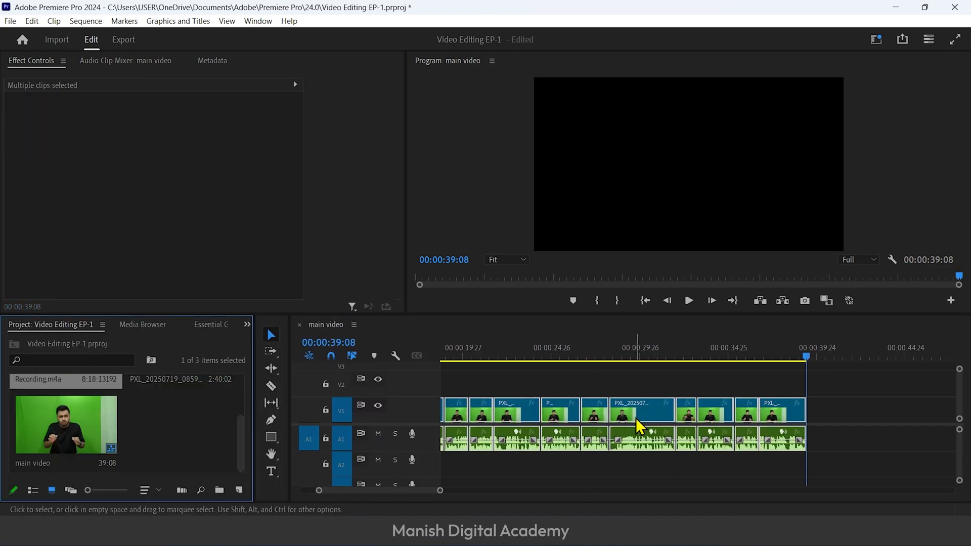
right_click(637, 424)
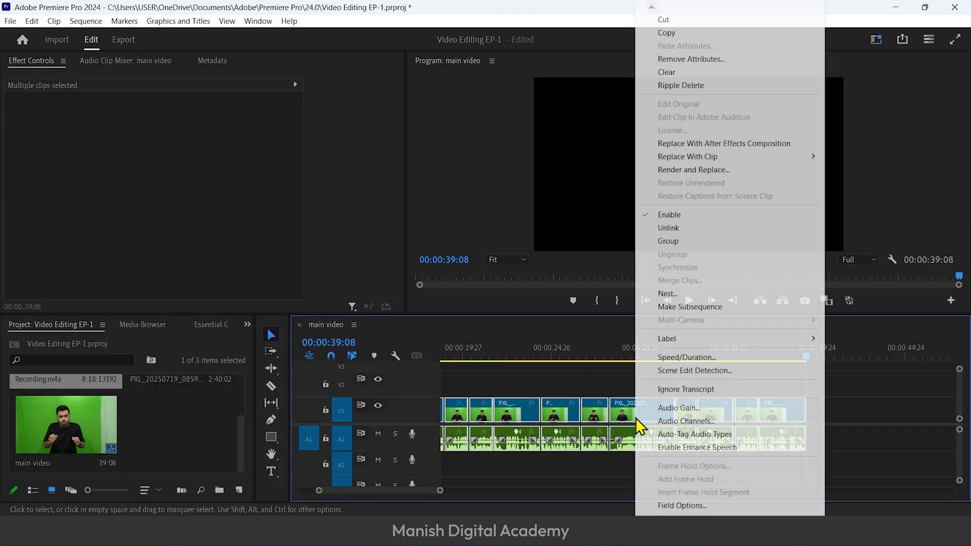
click(704, 295)
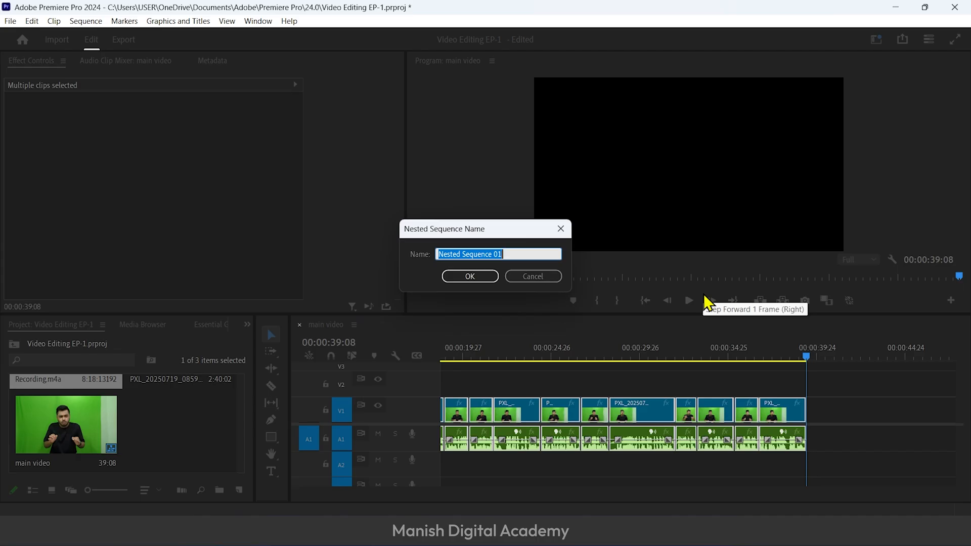
text(intro)
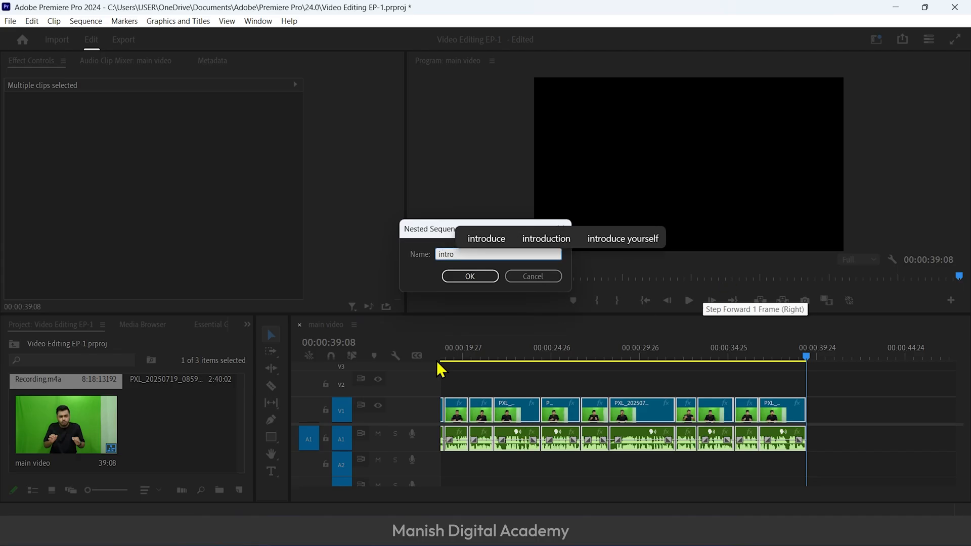
click(466, 276)
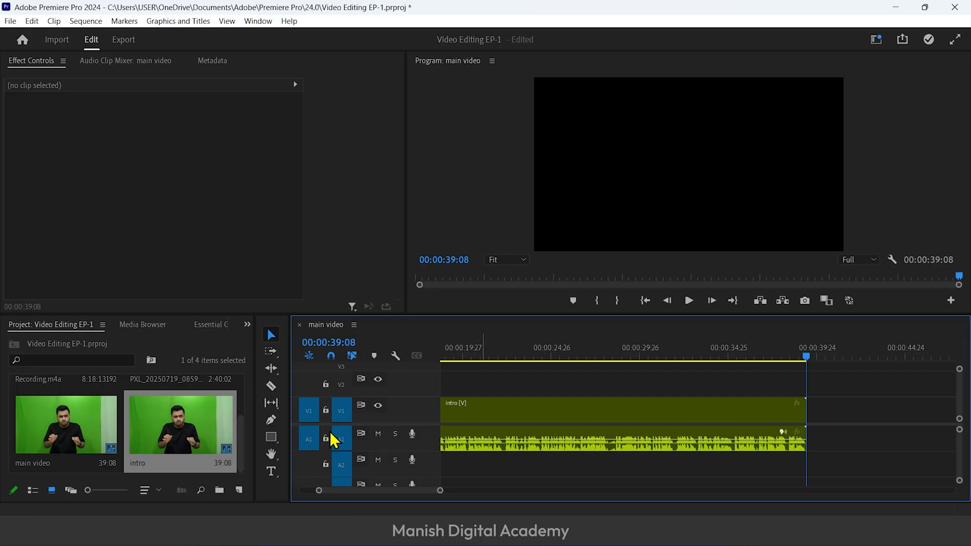
Open the nested intro sequence to inspect its individual cuts, return to the main video sequence and close intro
click(523, 414)
double_click(524, 414)
drag(588, 350, 366, 373)
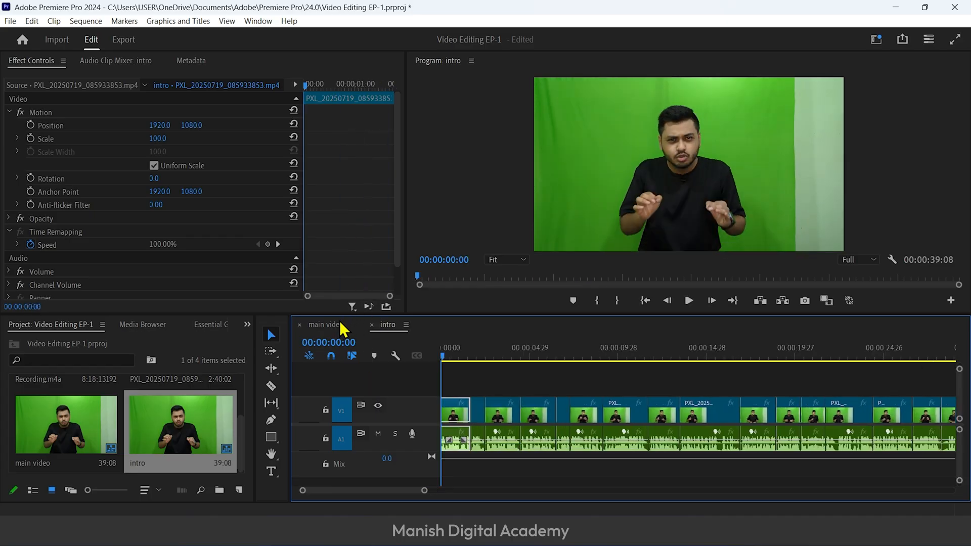
click(344, 330)
key(backslash)
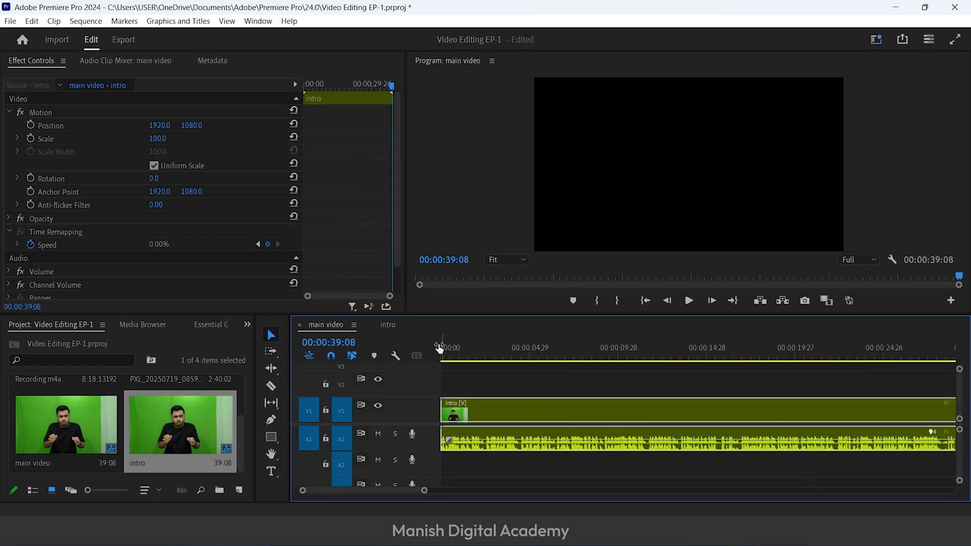
click(391, 327)
click(373, 325)
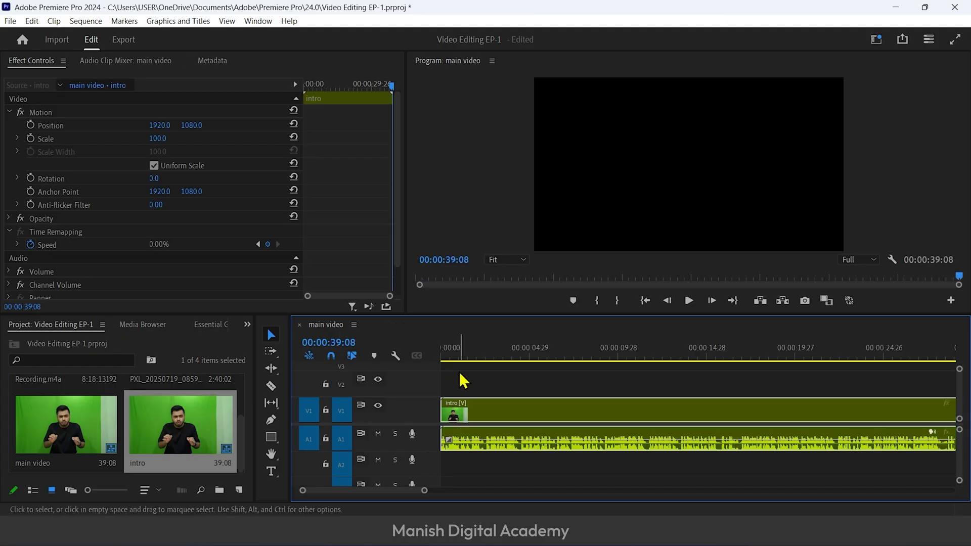
Change the nested intro clip's label colour to Purple, deselect it and move the playhead back over the clip
right_click(534, 414)
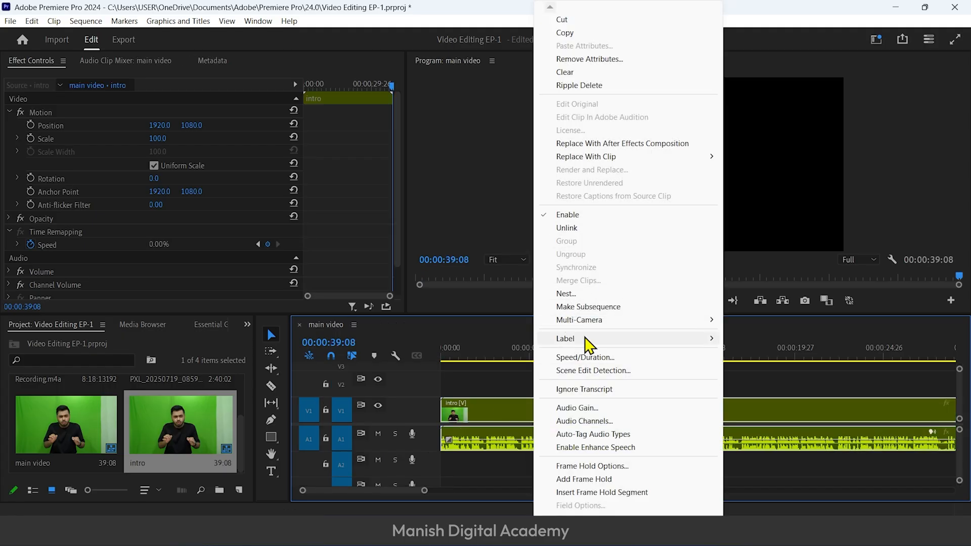
mouse_move(587, 340)
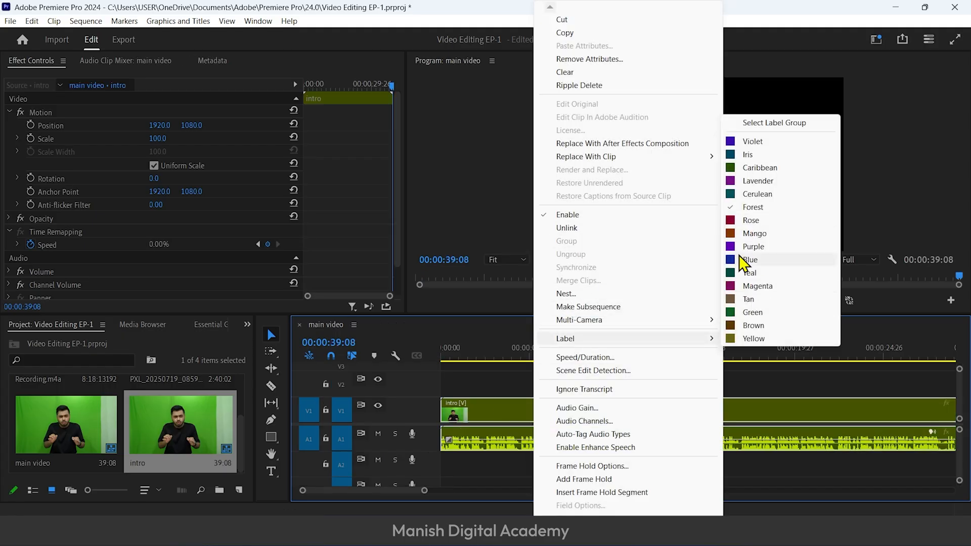
click(753, 247)
key(minus)
click(656, 444)
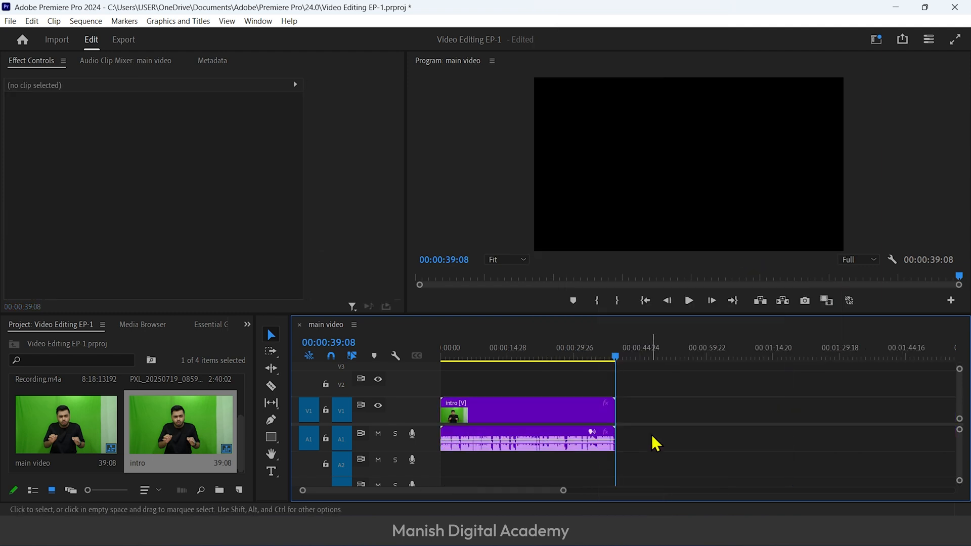
click(582, 356)
click(518, 357)
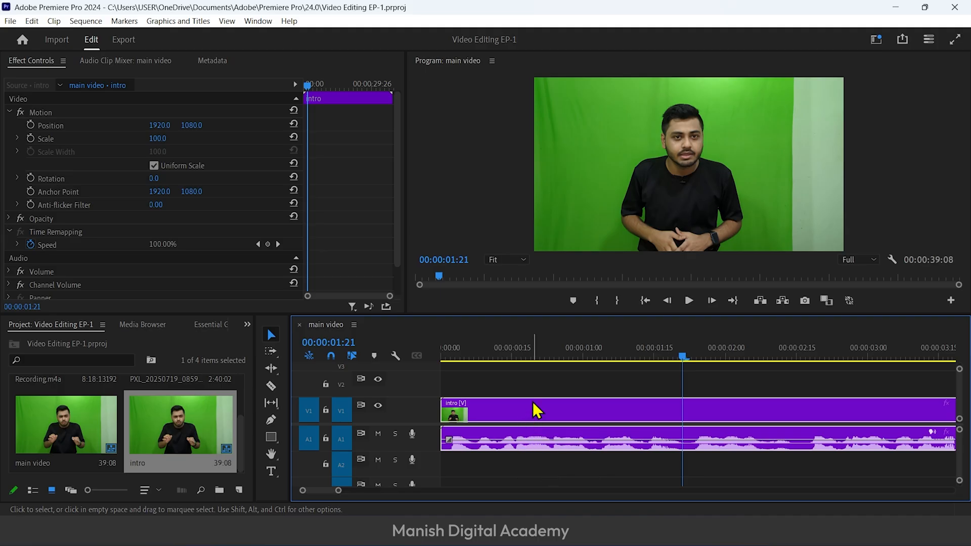
Copy the first clip from the nested intro sequence and paste it after the intro clip in main video at 00:00:47:07
double_click(532, 406)
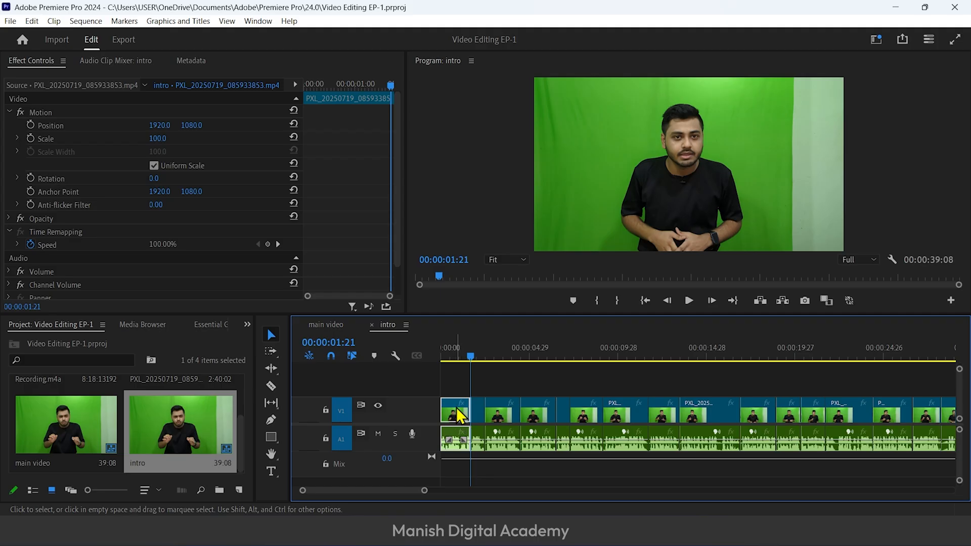
click(458, 356)
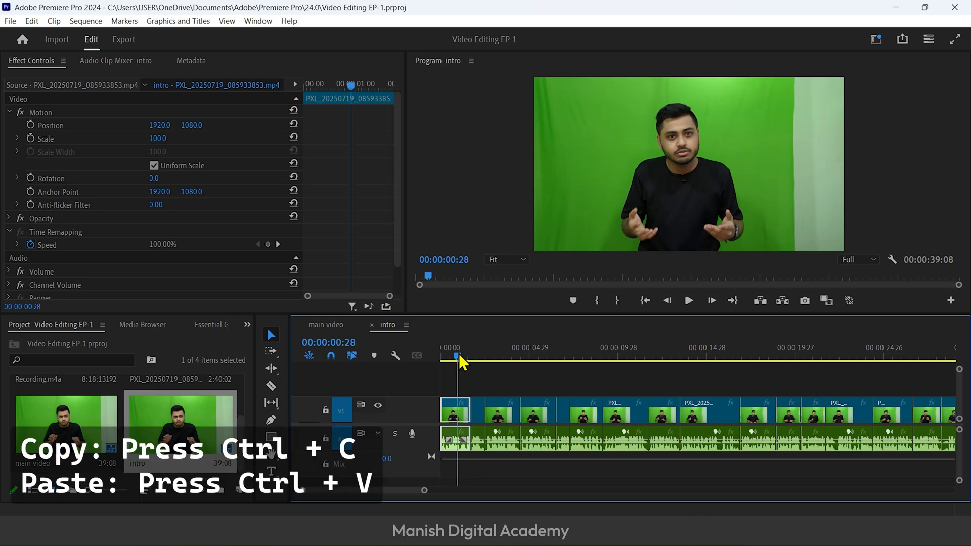
click(326, 325)
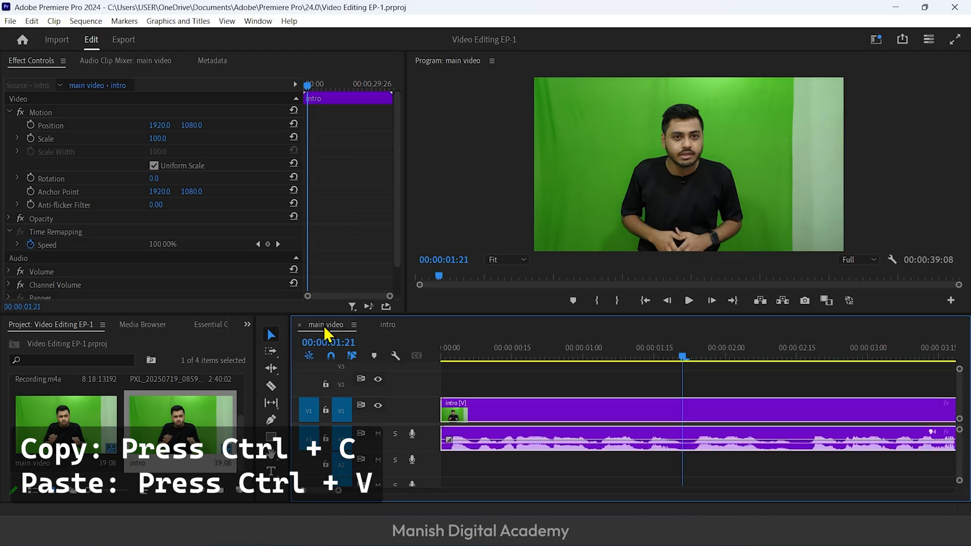
key(minus)
key(minus)
key(minus)
key(minus)
key(minus)
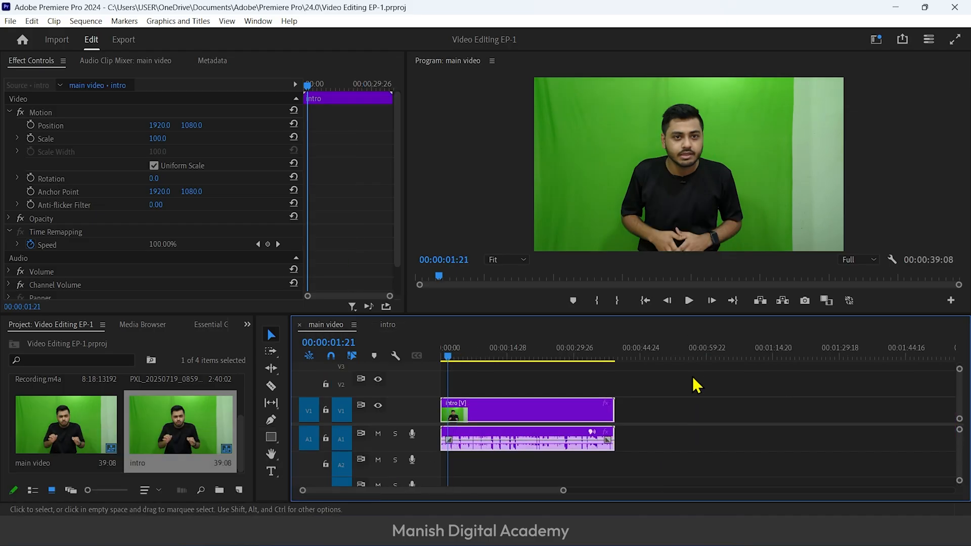
click(651, 357)
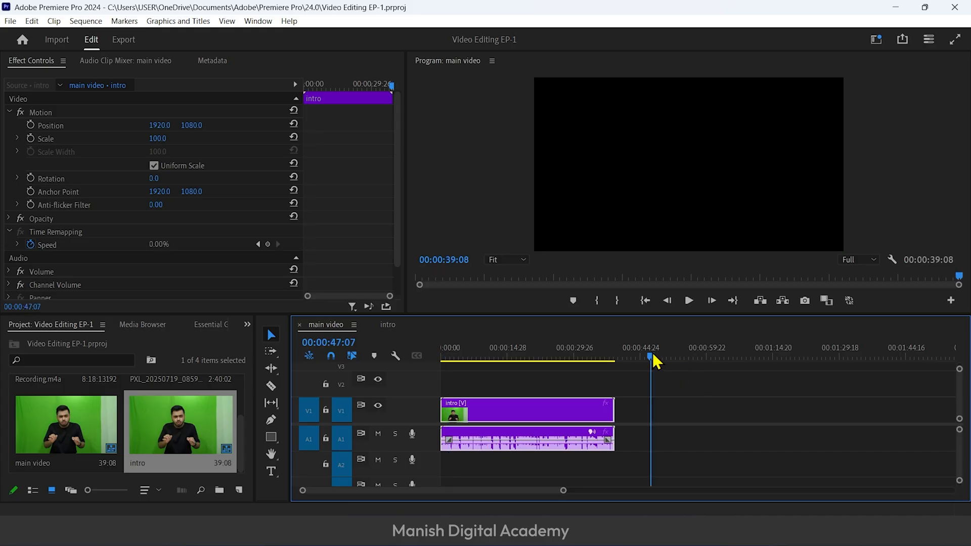
key(ctrl+v)
Move the pasted clip closer to the end of intro, starting at about 00:00:39:24, and play it back
key(equal)
key(equal)
key(equal)
drag(673, 408, 496, 406)
scroll(495, 406, up, 5)
drag(816, 408, 728, 406)
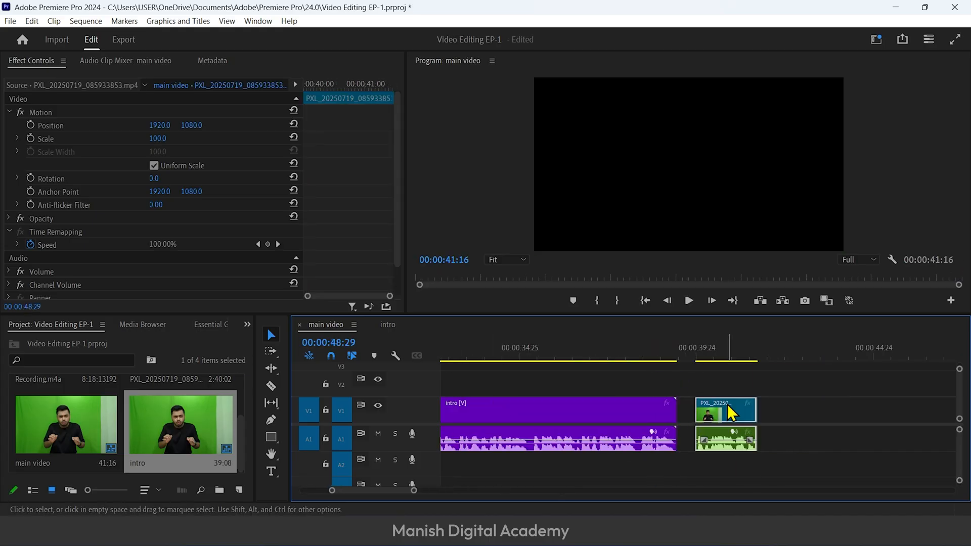
click(700, 358)
key(space)
key(space)
Rate stretch the pasted clip's end back to 00:00:40:18 to speed it up, and play the result from its start
drag(289, 385, 66, 383)
click(501, 357)
click(56, 366)
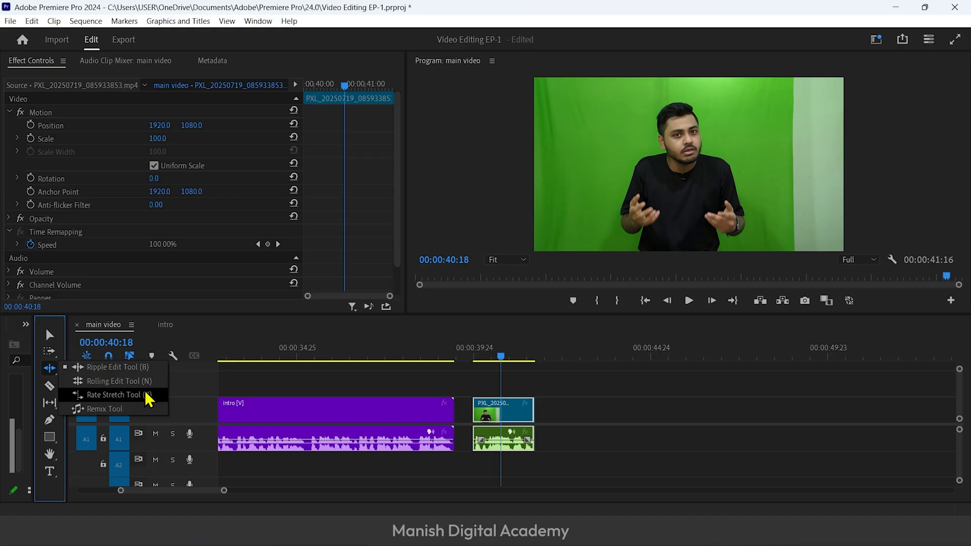
click(257, 329)
key(r)
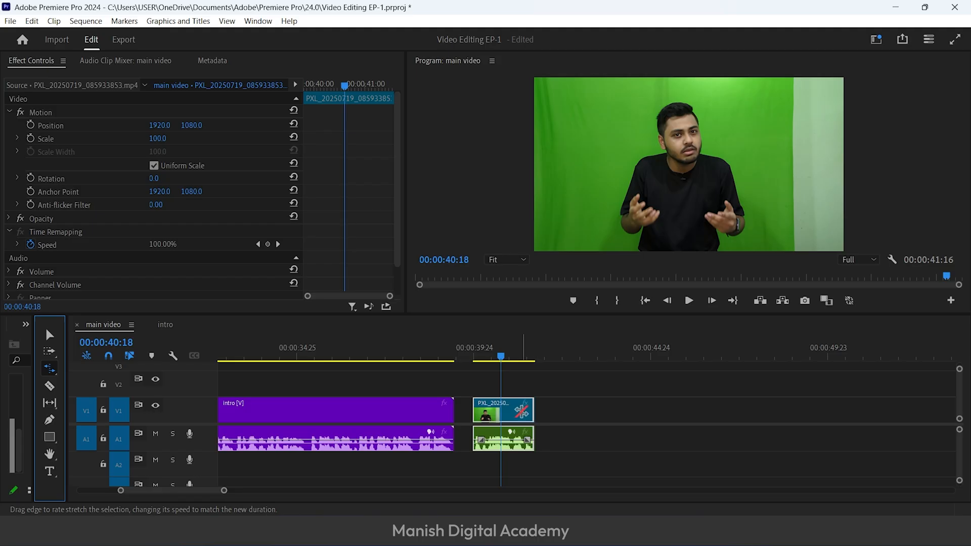
click(482, 413)
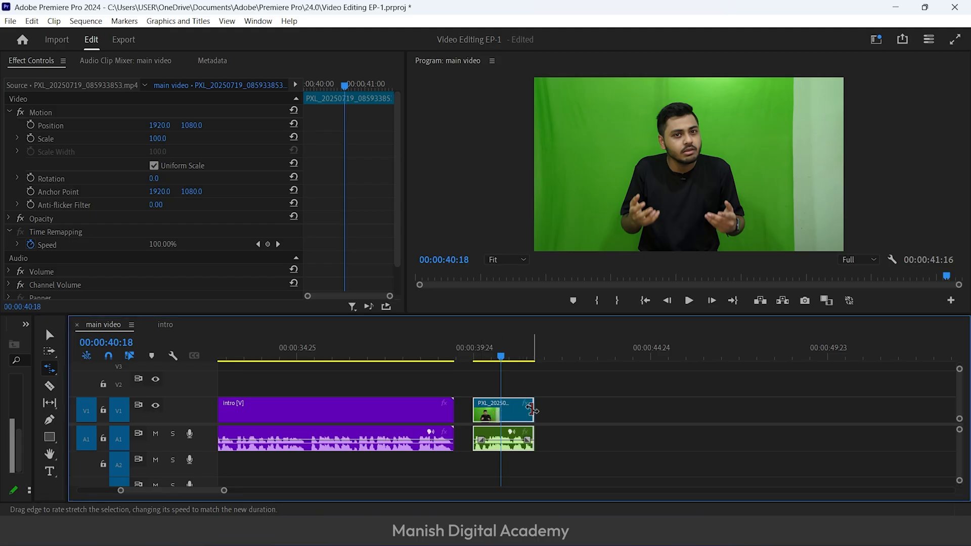
drag(532, 410, 497, 408)
click(477, 357)
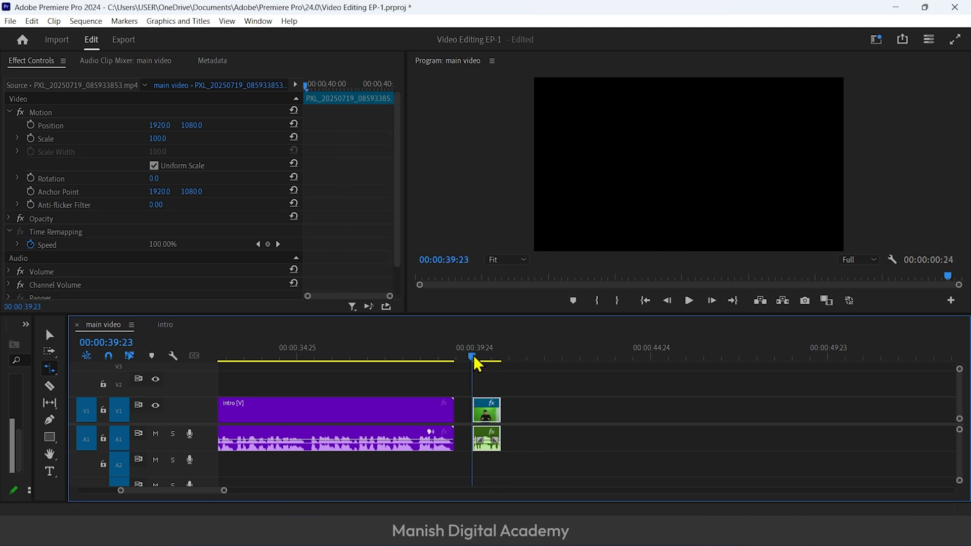
key(space)
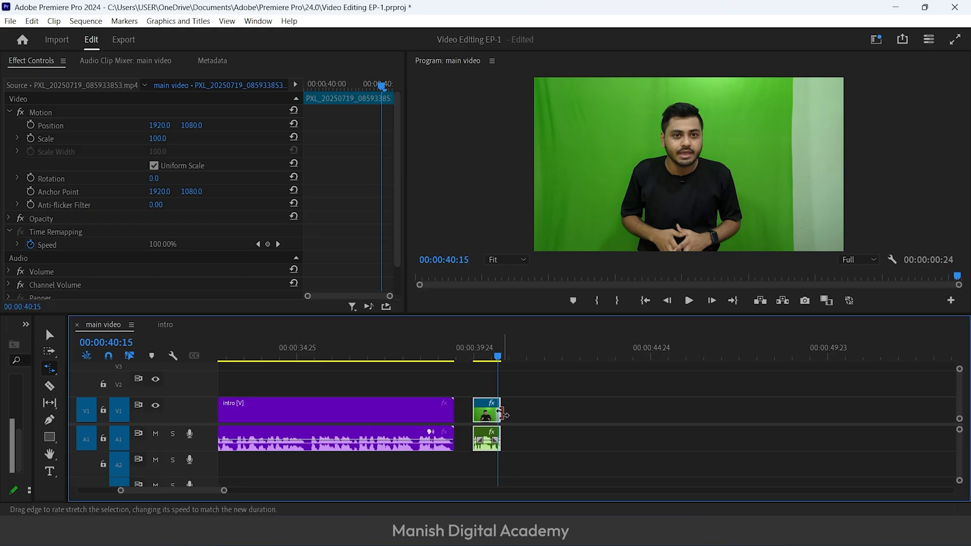
Rate stretch the pasted clip's end outward to a duration of 00:00:12:02 to slow it down, and play the result
key(minus)
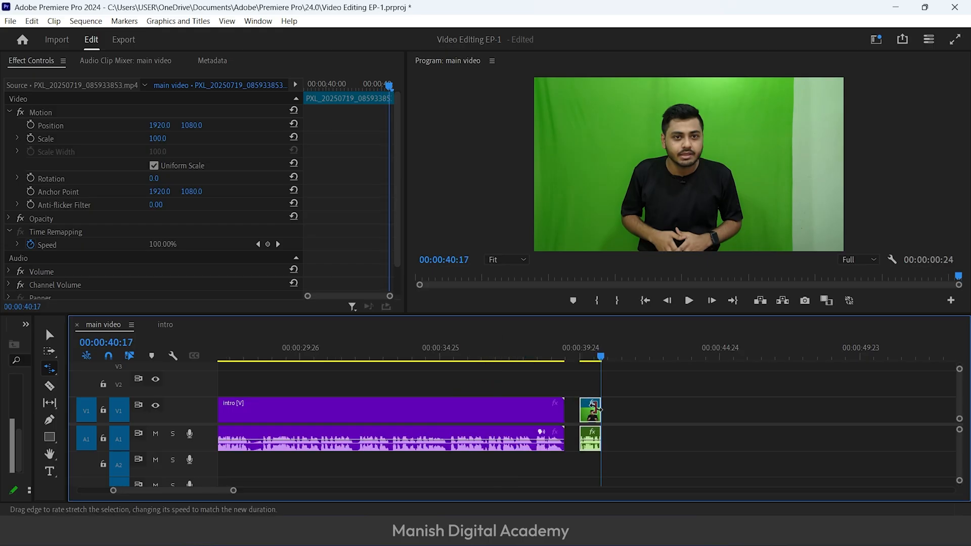
drag(601, 410, 918, 404)
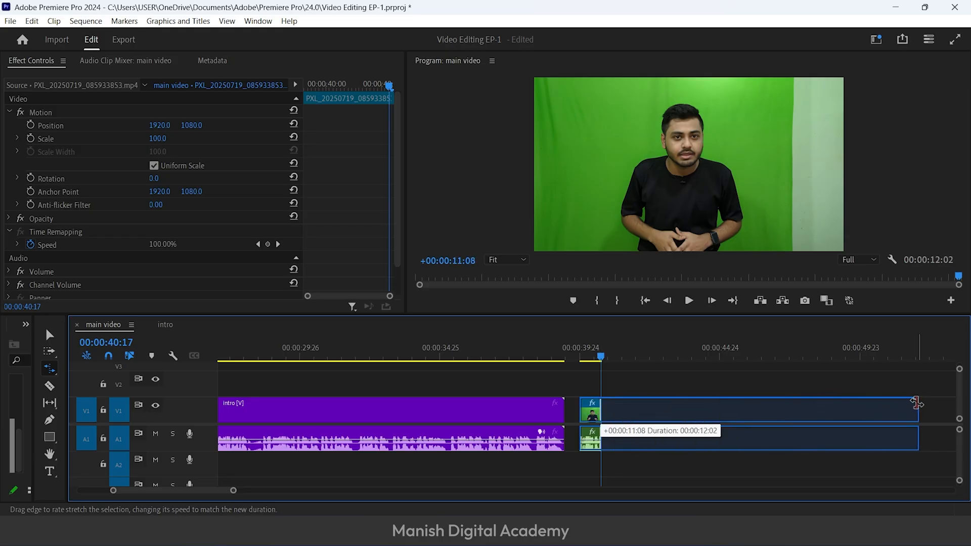
click(583, 351)
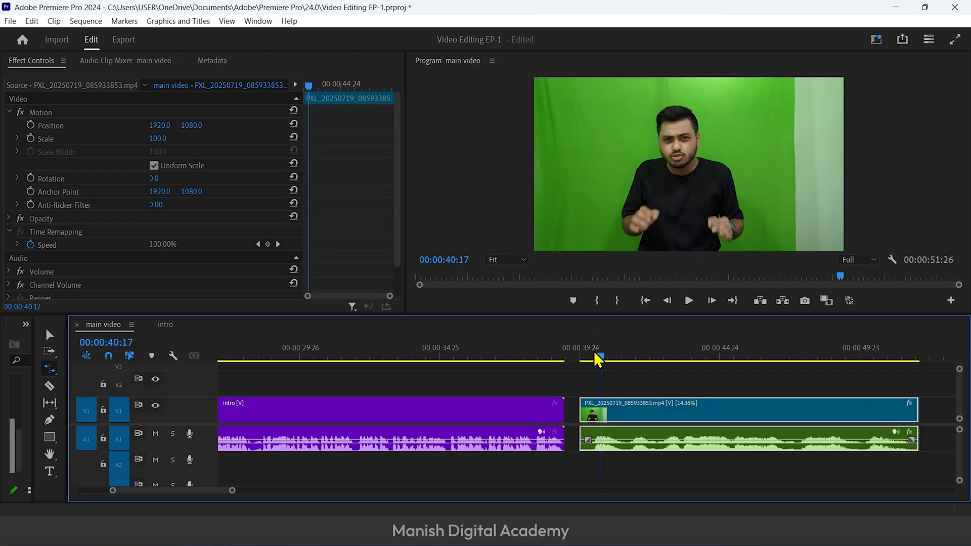
click(583, 351)
key(space)
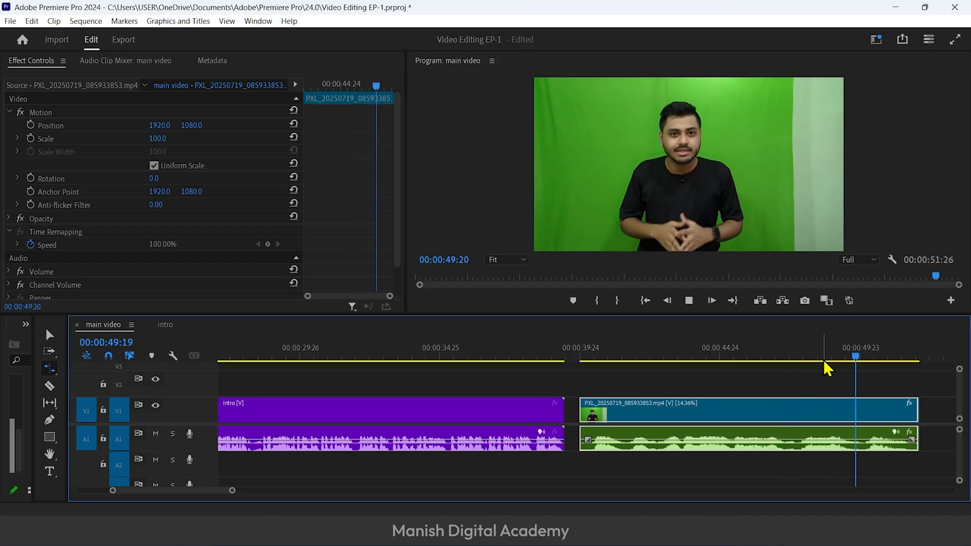
click(599, 349)
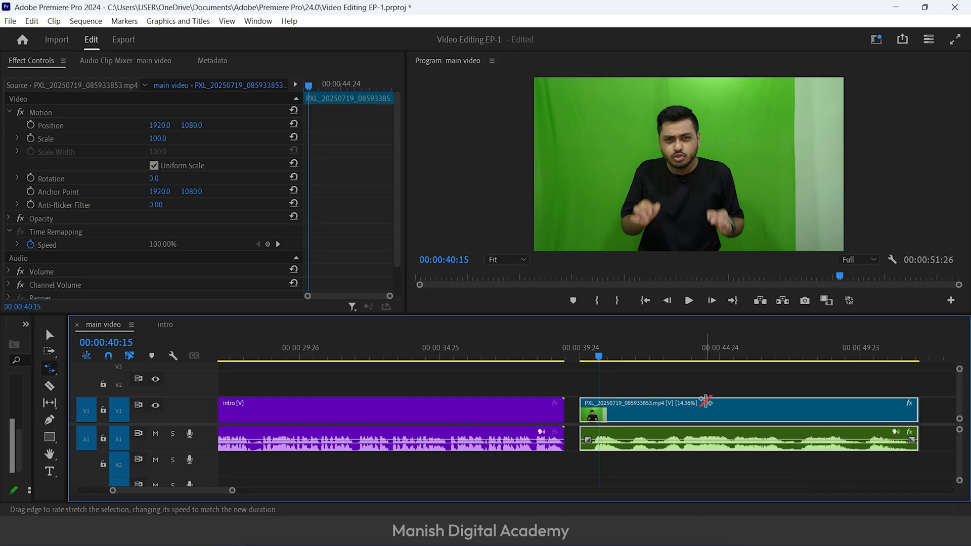
Undo both rate stretches, play the pasted clip at its original speed and delete it from main video
key(ctrl+z)
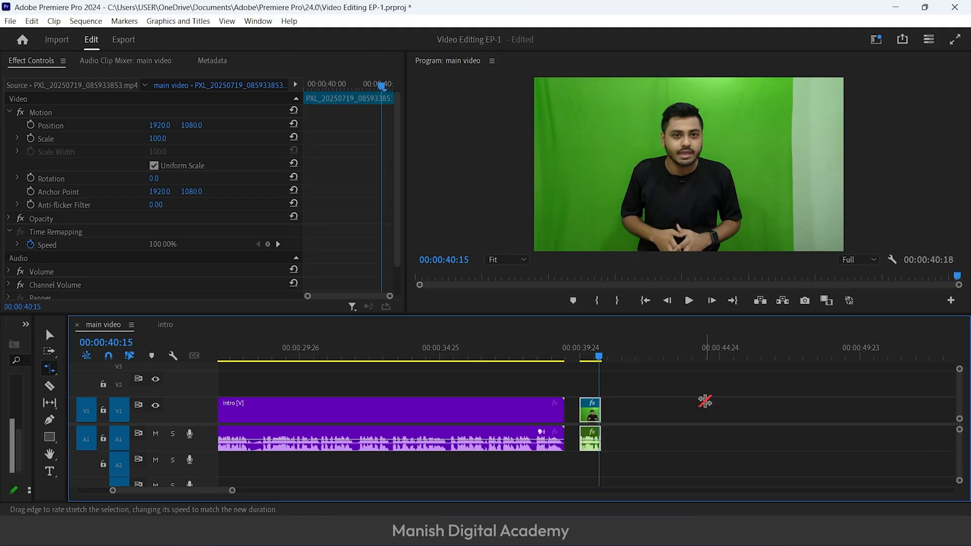
key(ctrl+z)
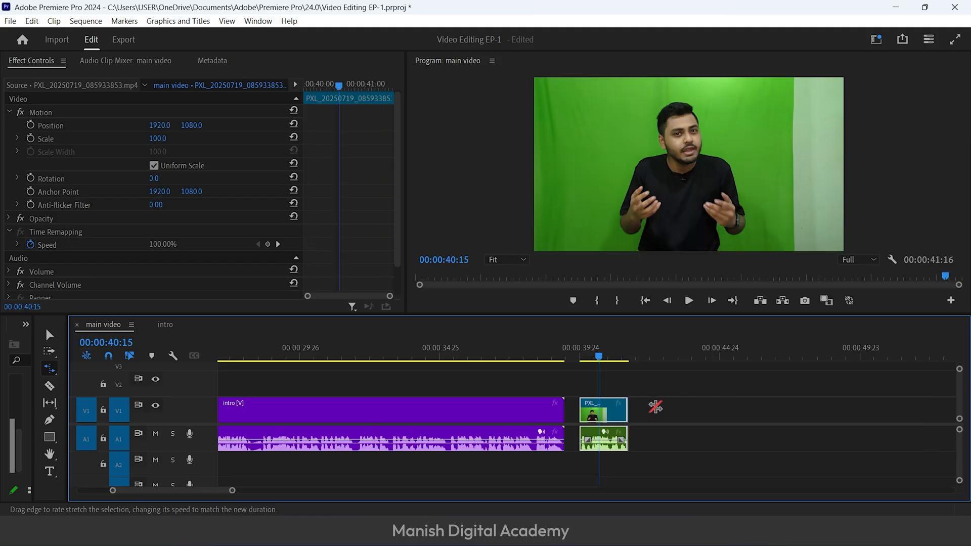
key(space)
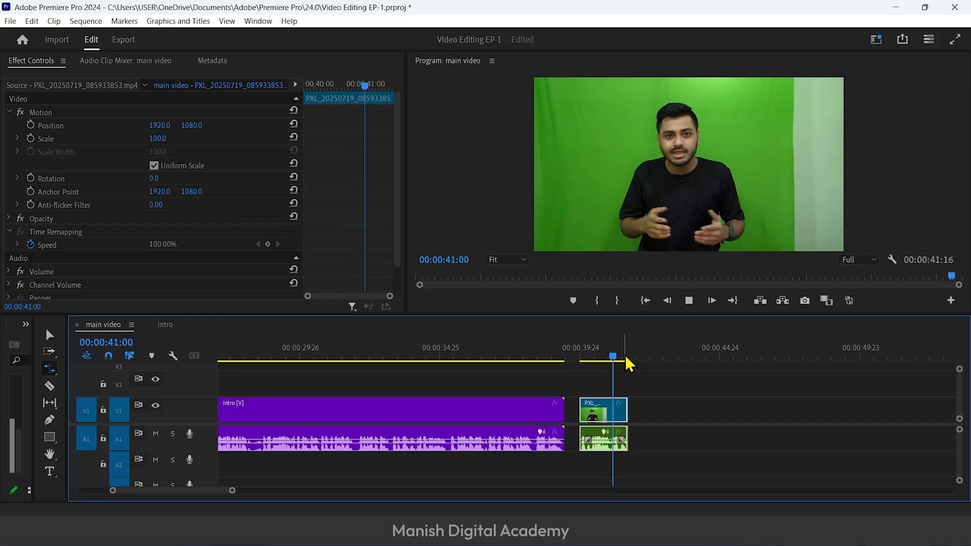
key(space)
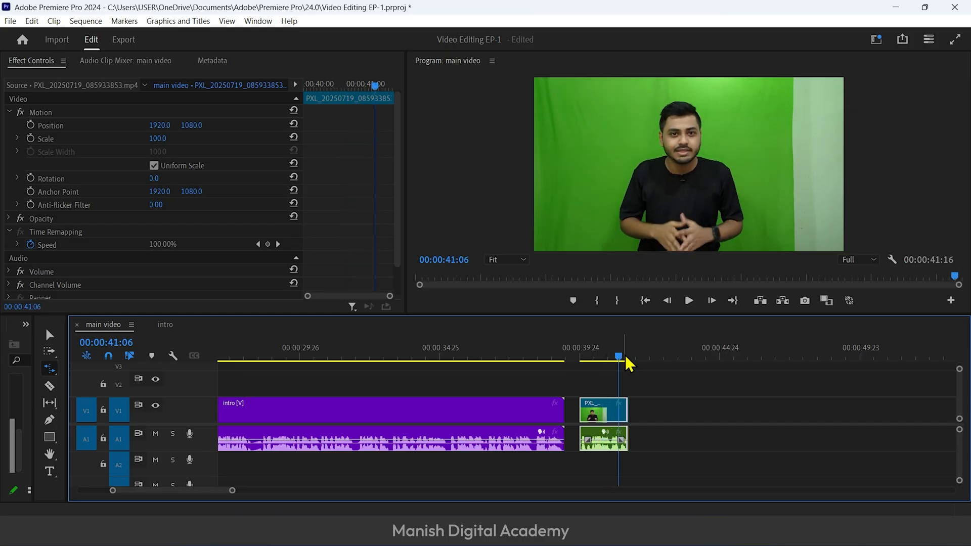
key(Delete)
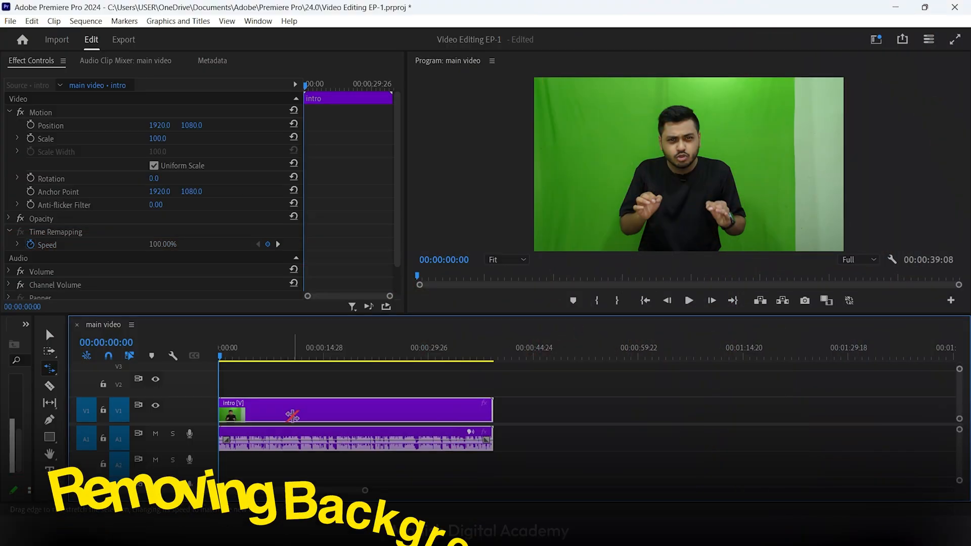
Place the playhead at 00:00:10:18, switch to the Selection tool, and show the Effects panel docked beside Effect Controls
click(280, 356)
mouse_move(279, 357)
mouse_down()
mouse_move(323, 354)
mouse_move(294, 357)
mouse_up()
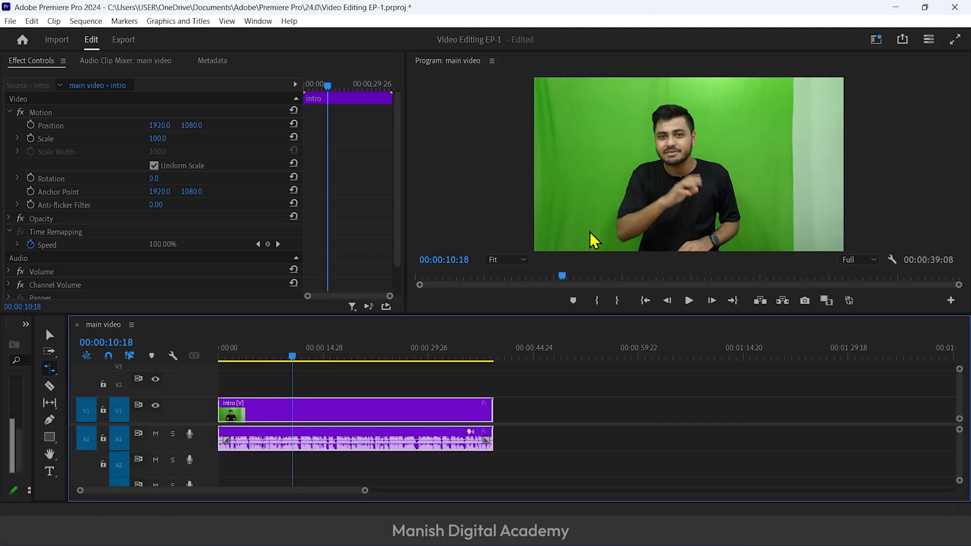
key(v)
click(259, 21)
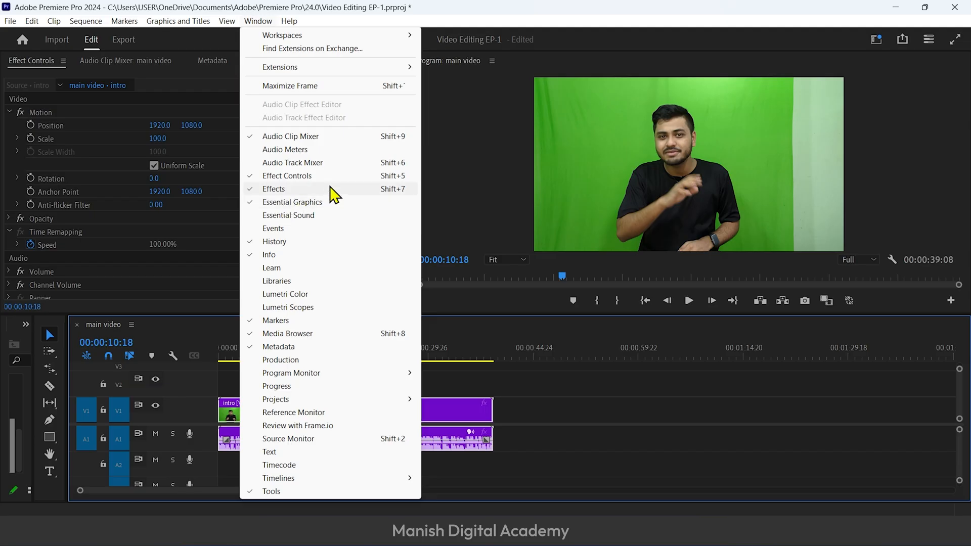
click(352, 190)
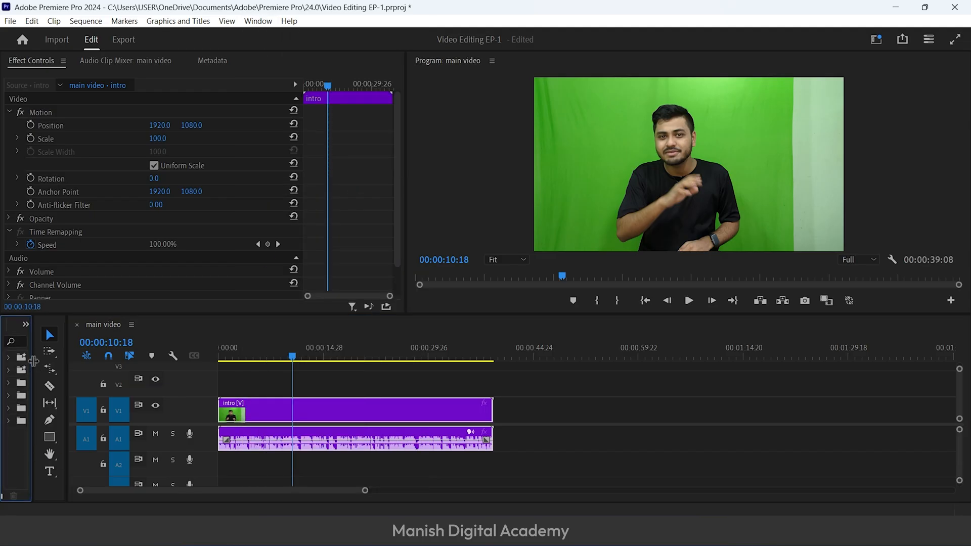
drag(32, 364, 172, 372)
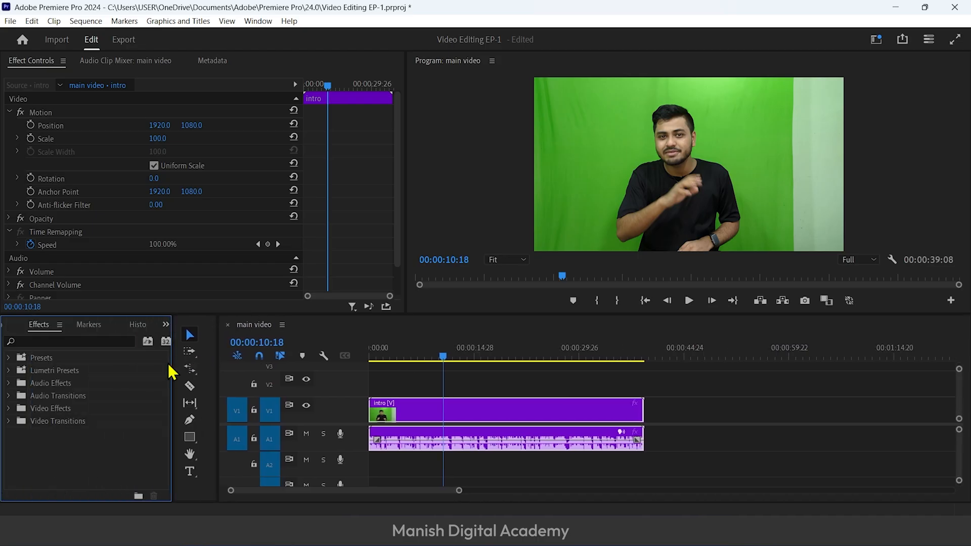
drag(37, 327, 91, 67)
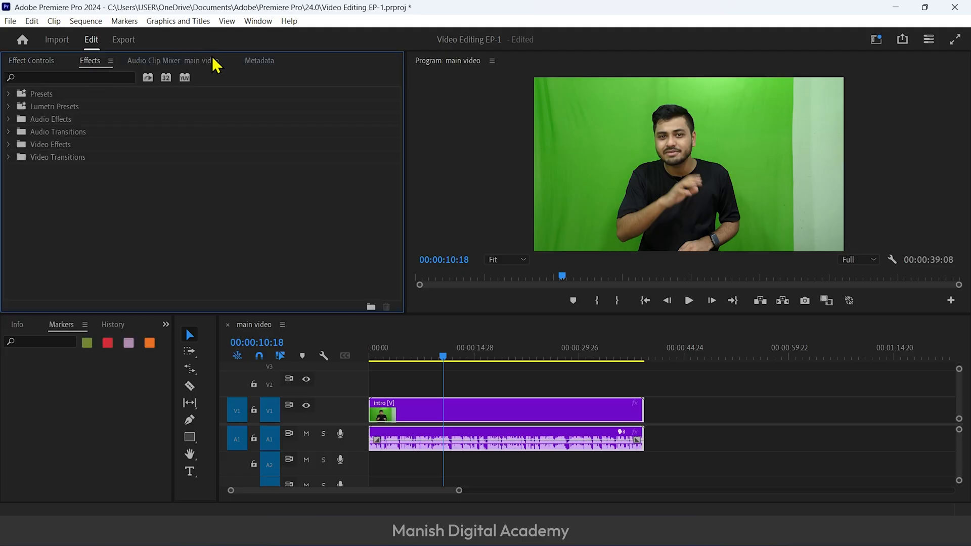
Close Audio Clip Mixer, Metadata, Markers, Essential Graphics and the other unneeded panels, and narrow the Project panel to widen the timeline
right_click(212, 57)
click(240, 66)
right_click(175, 57)
click(208, 66)
click(86, 326)
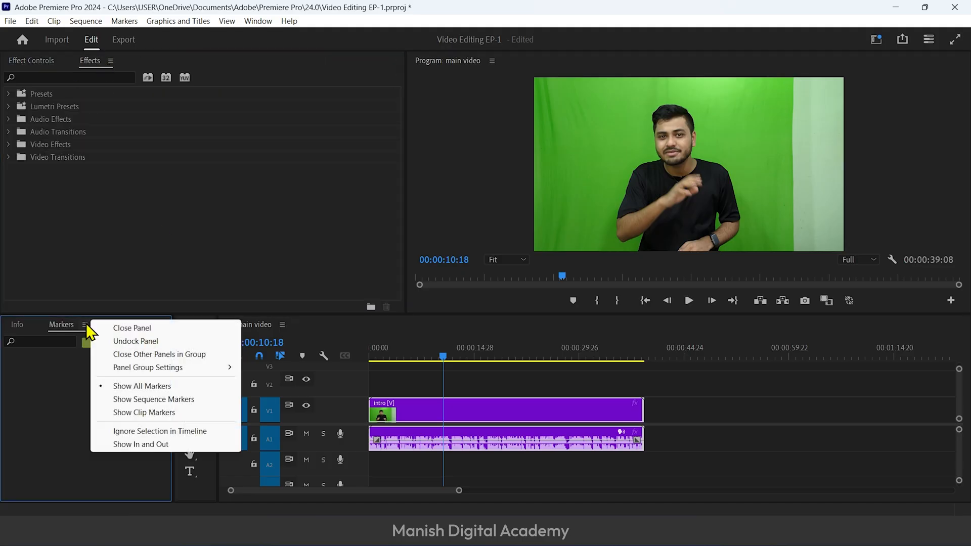
click(111, 328)
click(136, 326)
click(159, 329)
click(136, 325)
click(159, 328)
click(135, 326)
click(167, 329)
click(135, 326)
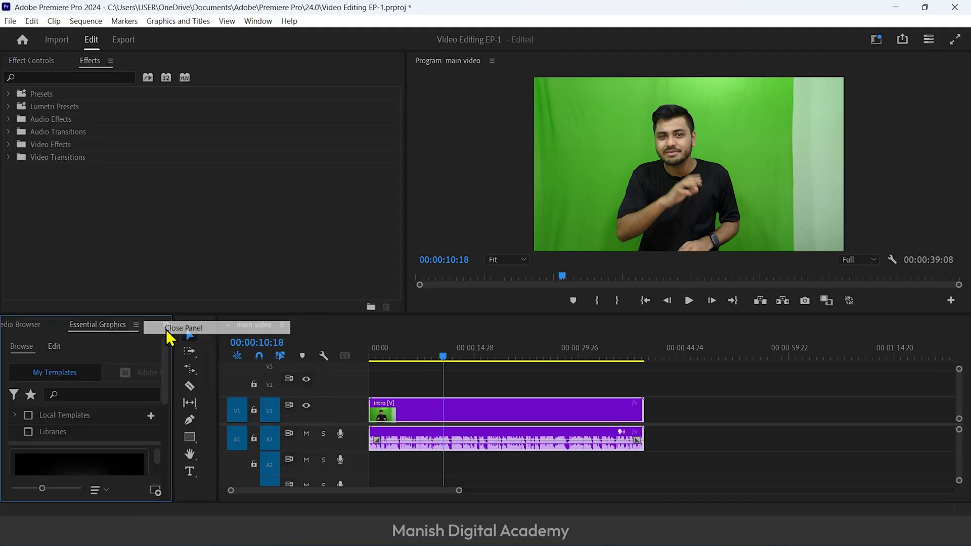
click(167, 330)
drag(173, 354, 34, 376)
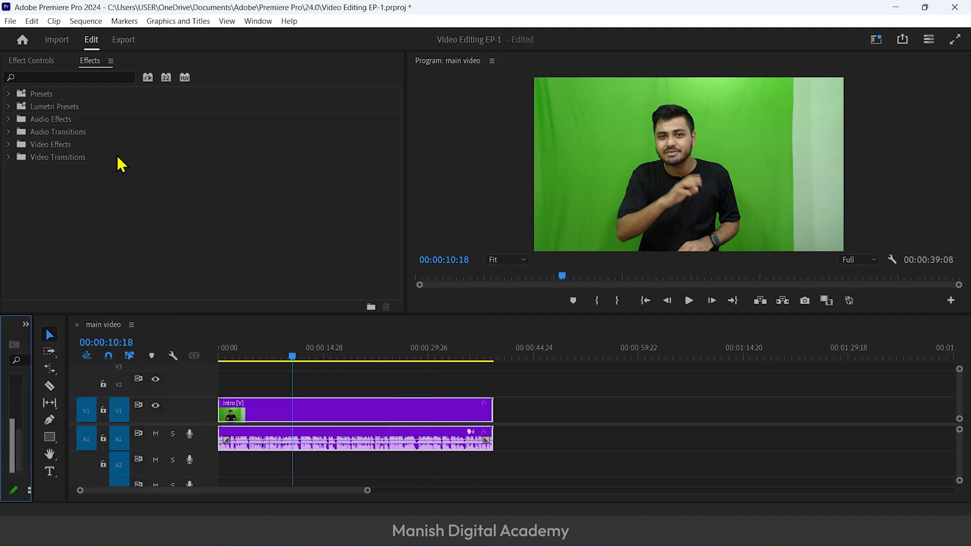
Find the Ultra Key effect with the search term ultra, apply it to the intro clip and move the playhead to 00:00:11:10
click(65, 78)
text(ultra)
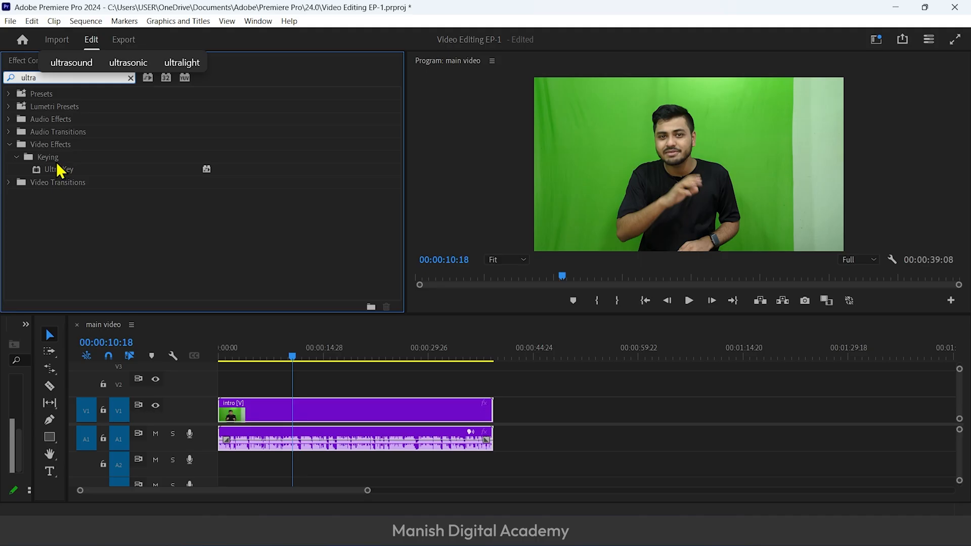
drag(57, 165, 326, 408)
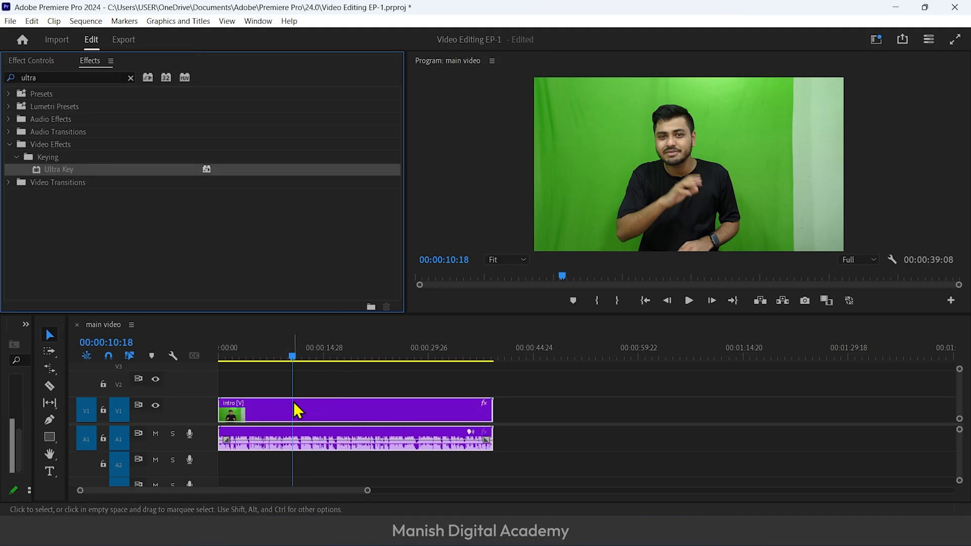
drag(292, 358, 300, 359)
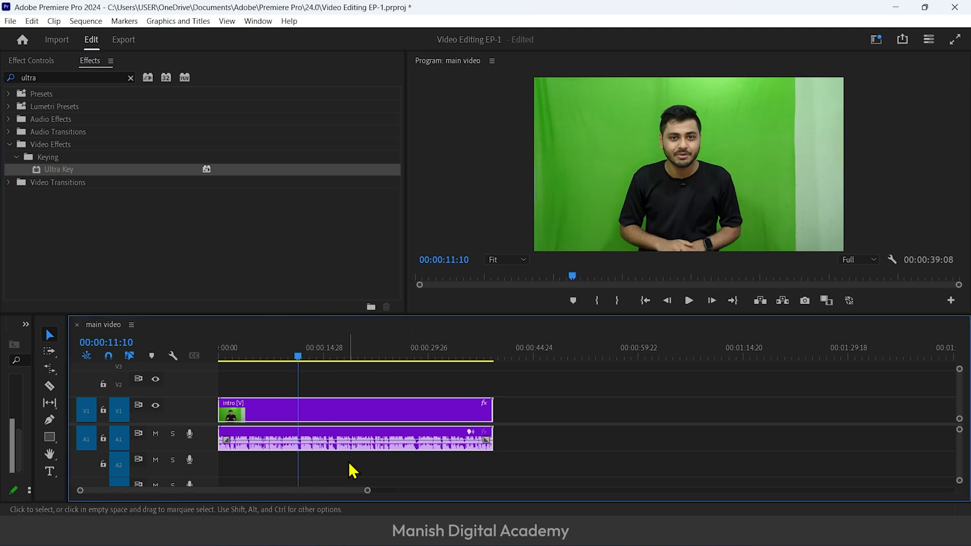
Sample the green backdrop as the Ultra Key's Key Color on the intro clip, and reset the effect
click(31, 61)
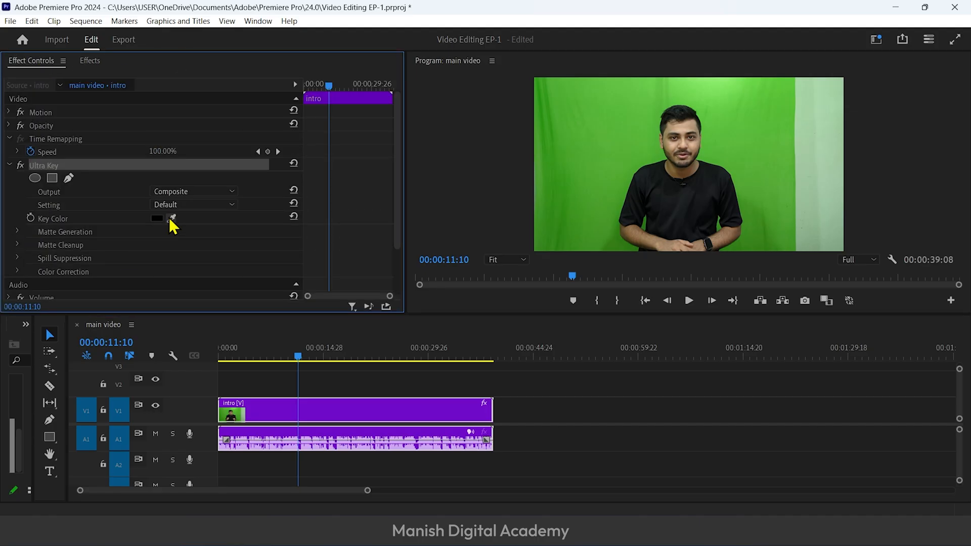
click(584, 142)
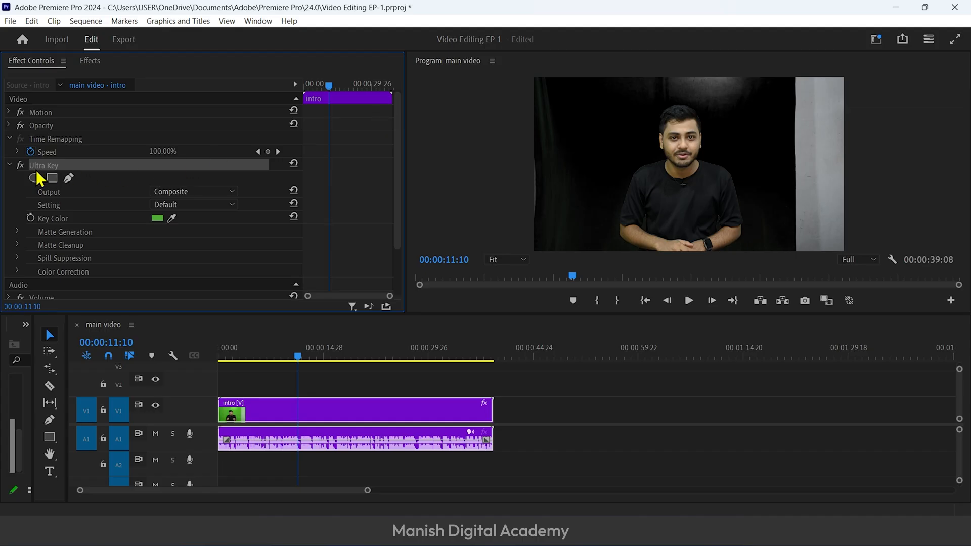
click(295, 165)
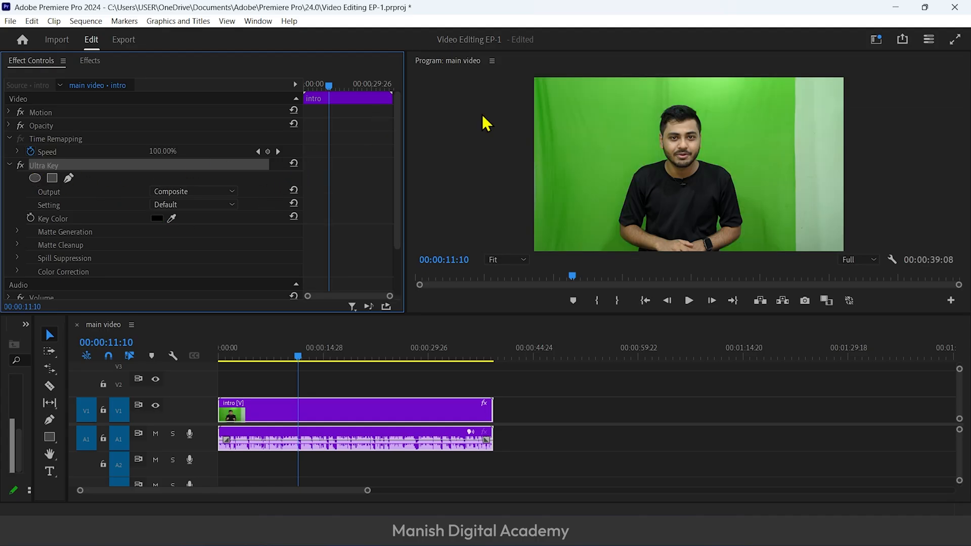
Set the intro clip's horizontal Motion Position to 2077 and reduce the Program preview to 10% in a taller monitor area
click(69, 111)
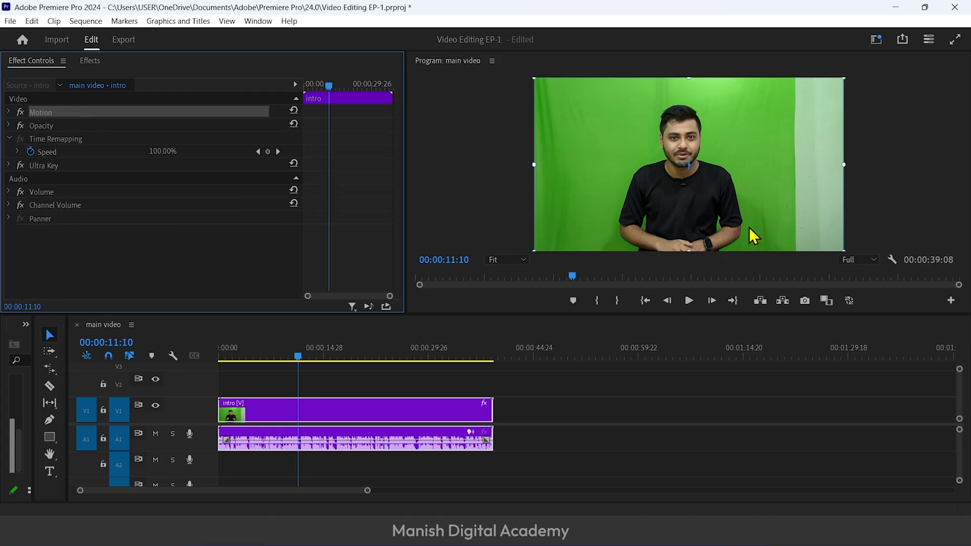
click(9, 112)
drag(162, 125, 242, 125)
click(510, 261)
click(505, 288)
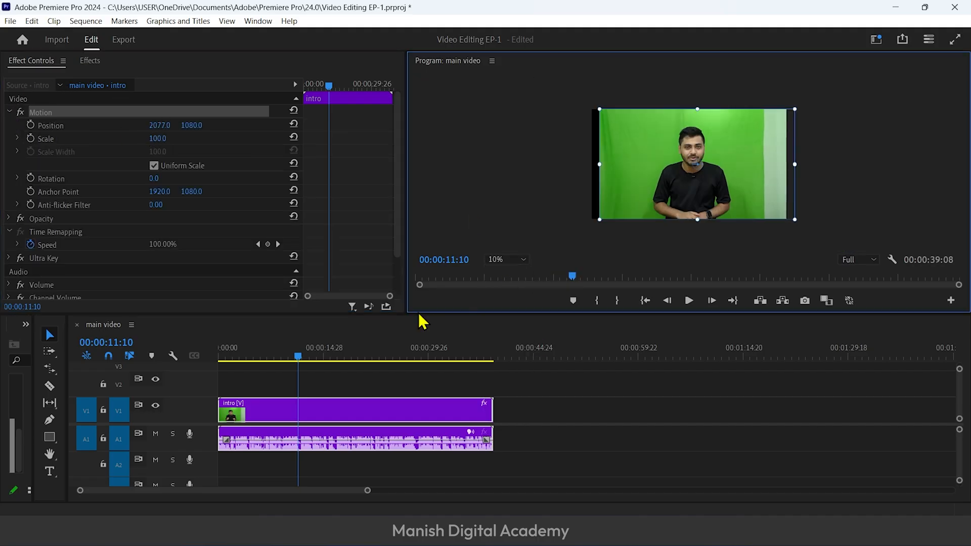
drag(411, 314, 410, 399)
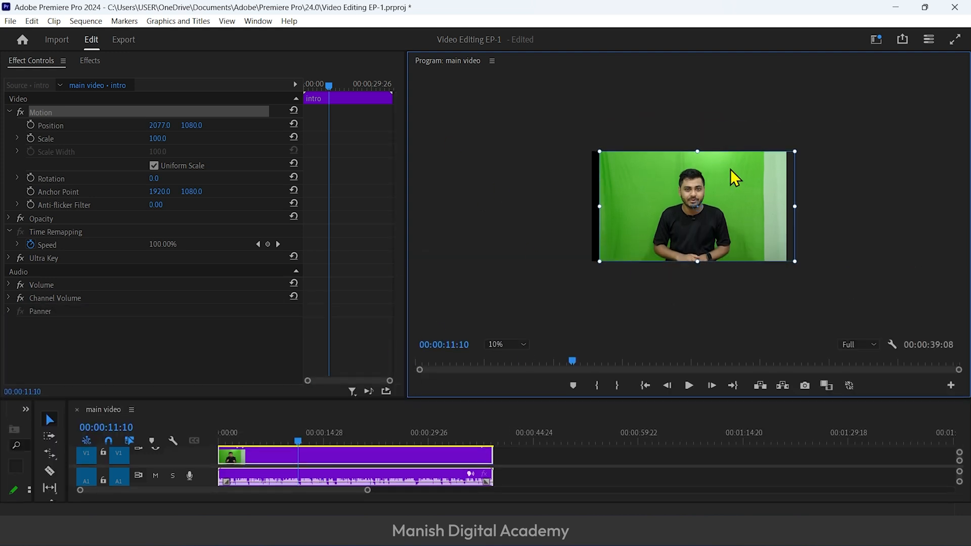
Draw a closed freeform Opacity mask around the presenter on the intro clip, excluding the frame's outer side areas
click(9, 219)
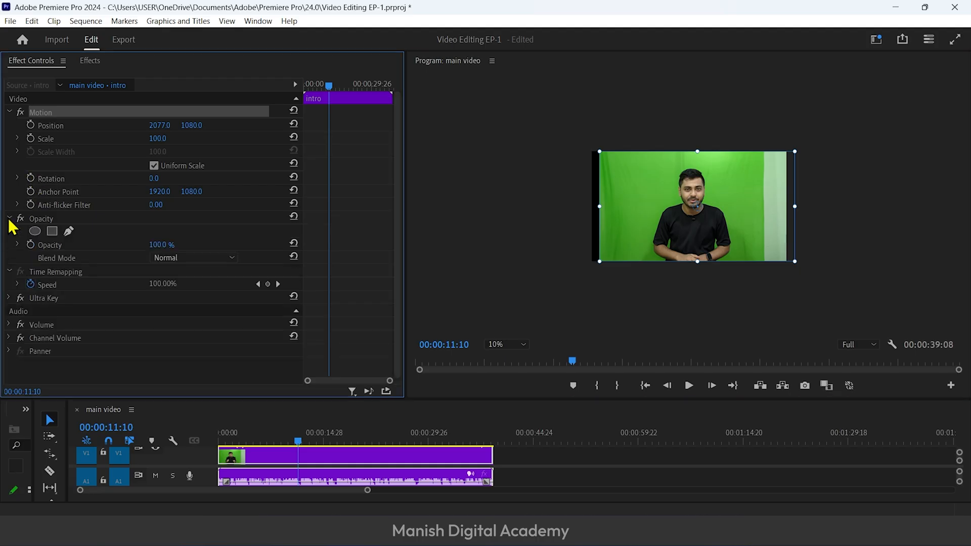
click(69, 231)
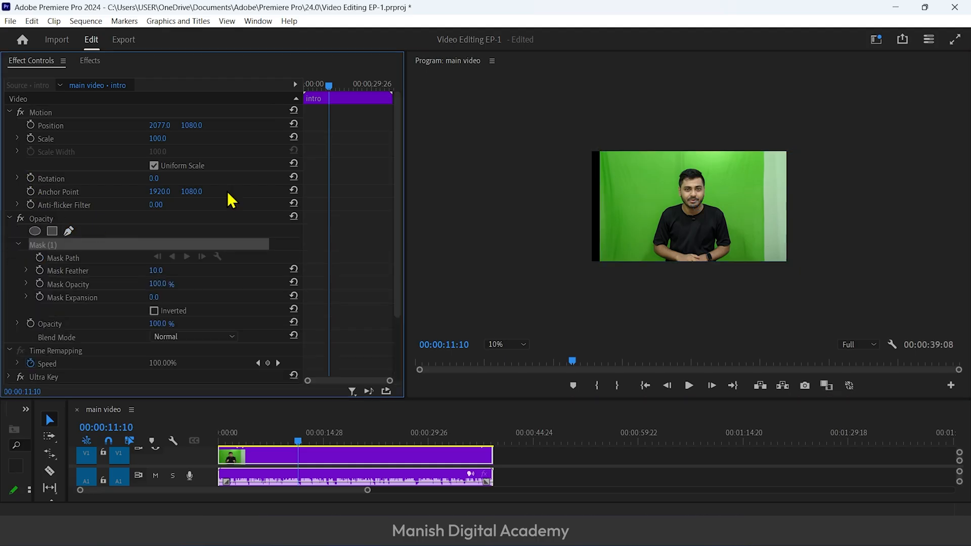
click(629, 278)
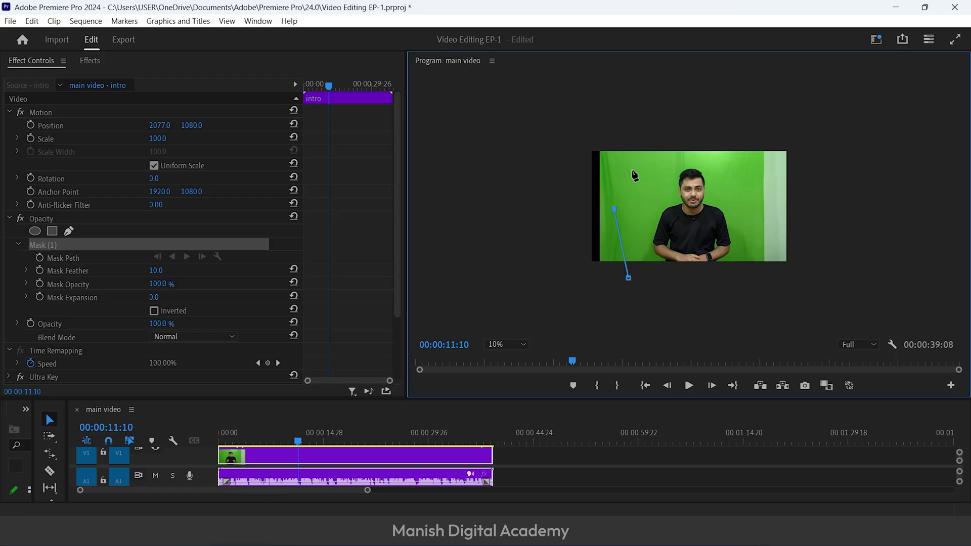
click(717, 139)
click(741, 187)
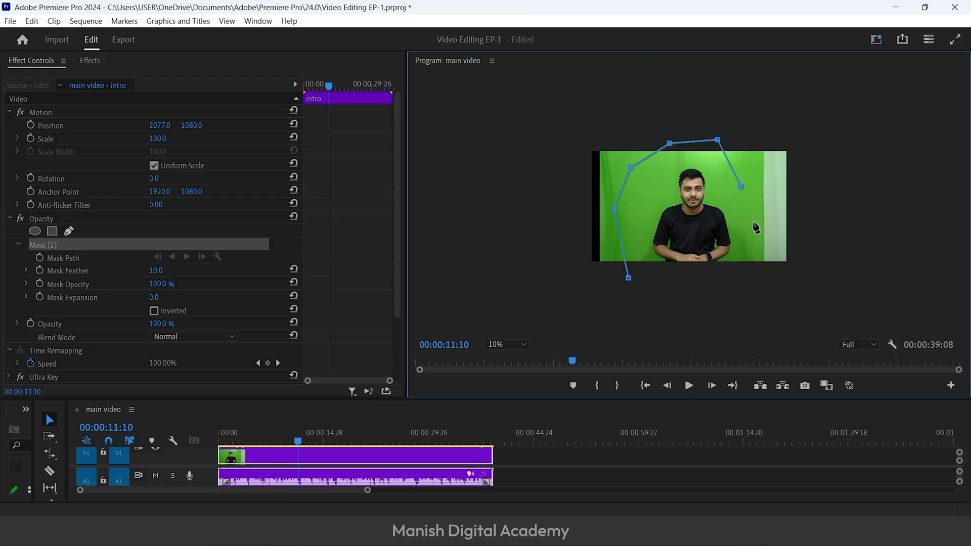
click(751, 283)
click(629, 278)
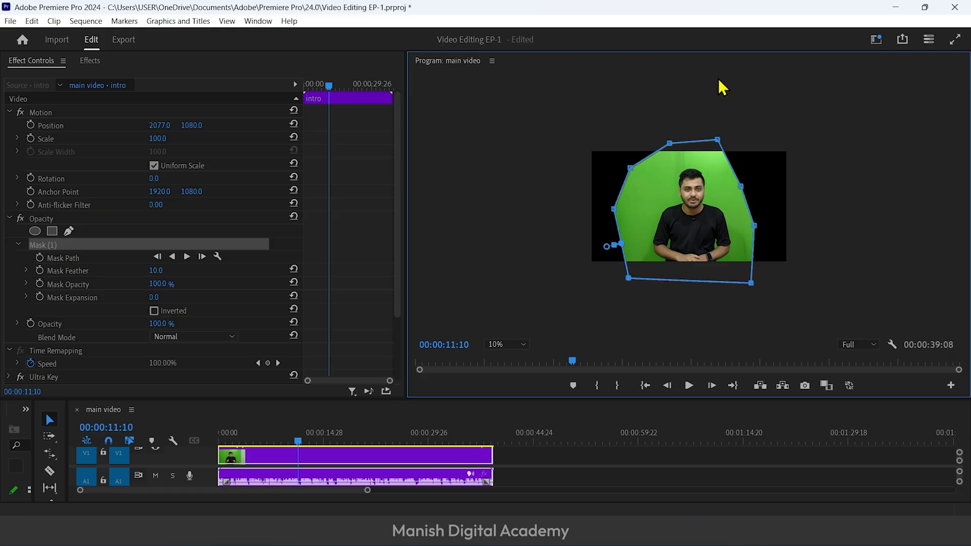
click(18, 244)
click(129, 231)
click(11, 219)
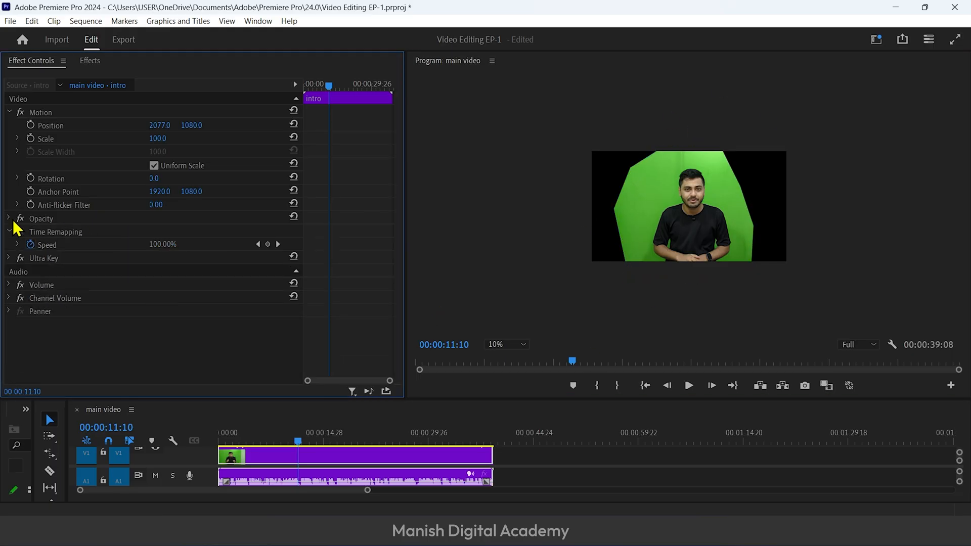
Set the Program preview to Fit, and scale the intro clip to 118 with the presenter repositioned in the frame
click(512, 345)
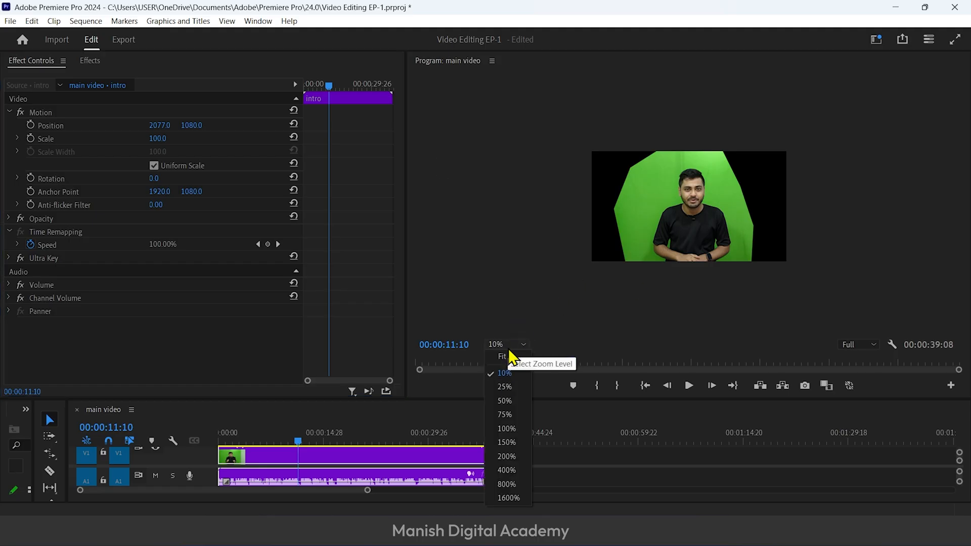
click(508, 357)
drag(158, 138, 165, 139)
drag(191, 125, 85, 125)
click(167, 136)
mouse_move(163, 138)
mouse_down()
mouse_move(195, 125)
mouse_move(160, 125)
mouse_up()
text(118)
key(Return)
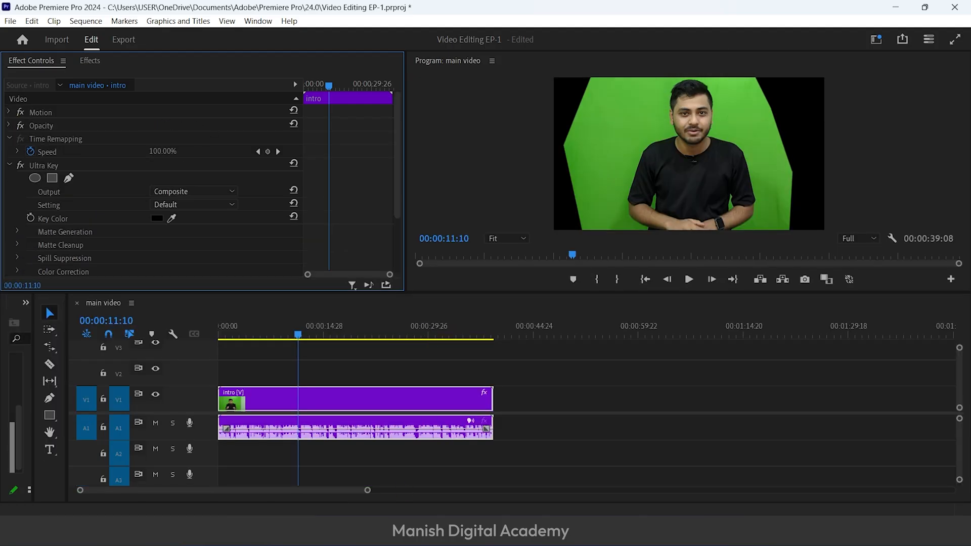
Bring Firefly 20250513154133.png from File Explorer onto V2 above the intro clip and set it to the frame size
click(246, 531)
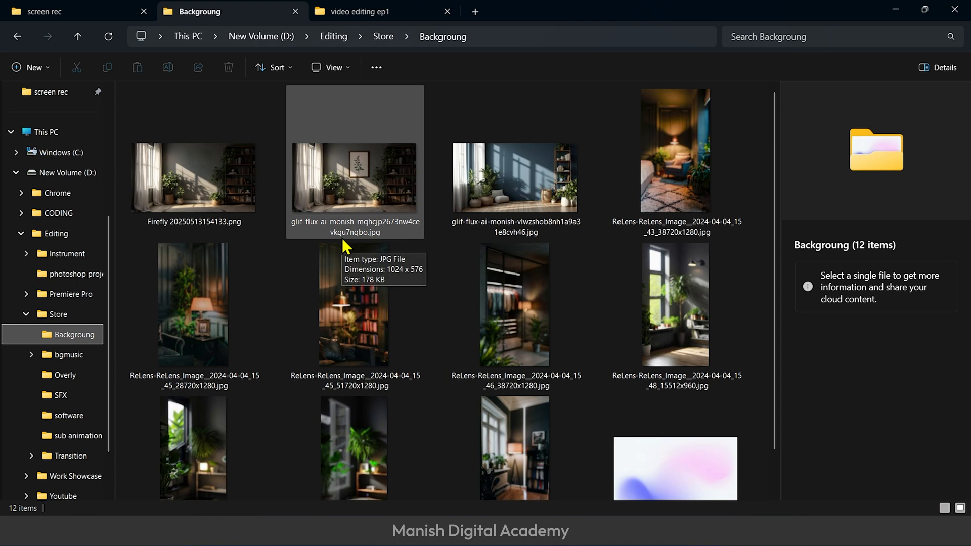
drag(223, 179, 281, 290)
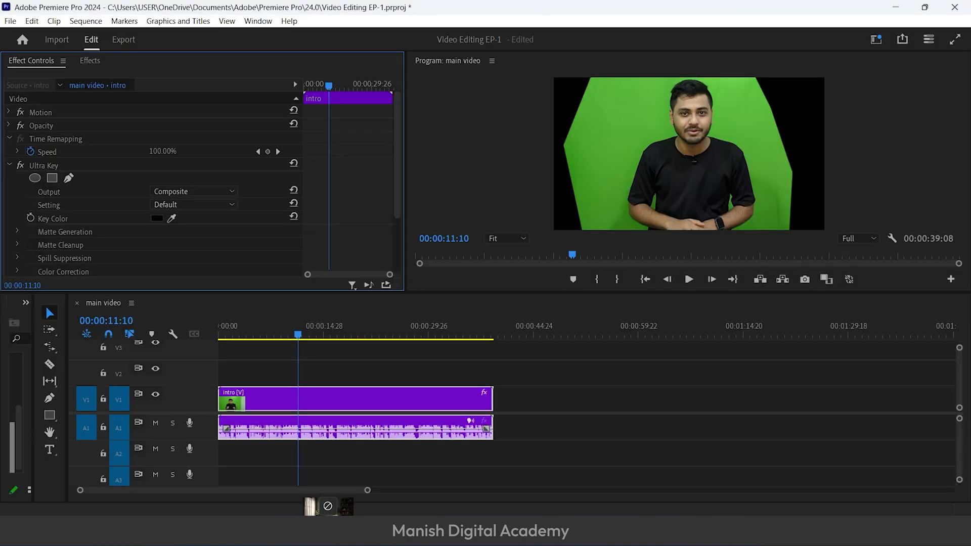
drag(273, 354, 309, 360)
click(310, 380)
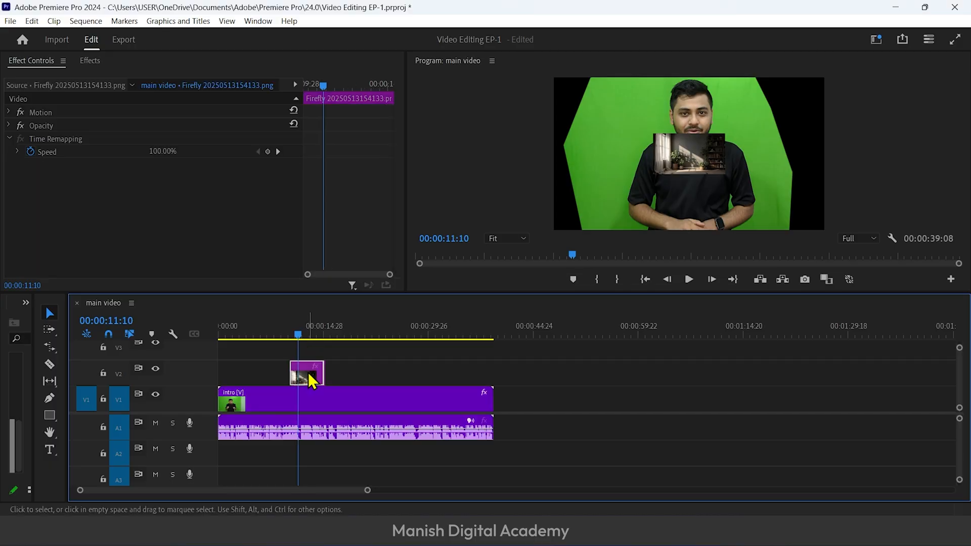
right_click(310, 377)
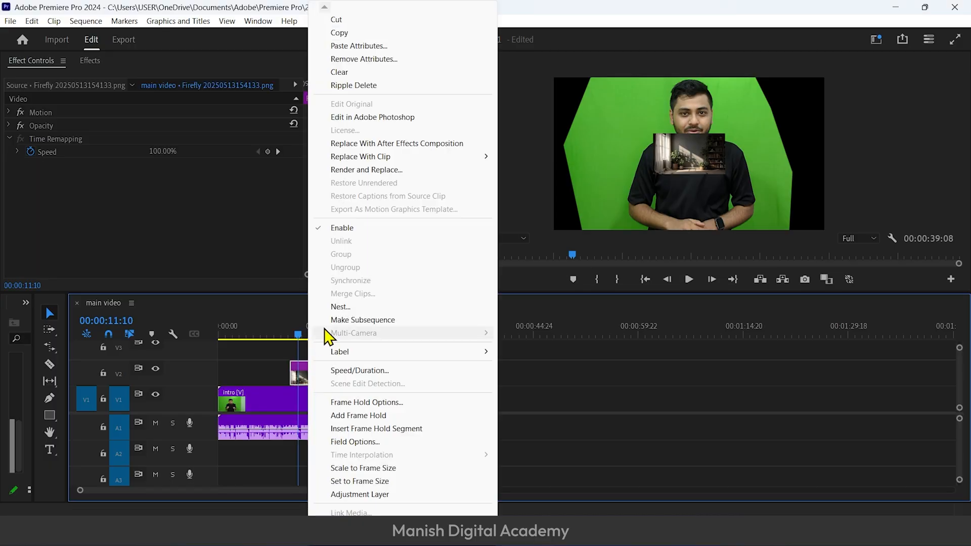
click(373, 483)
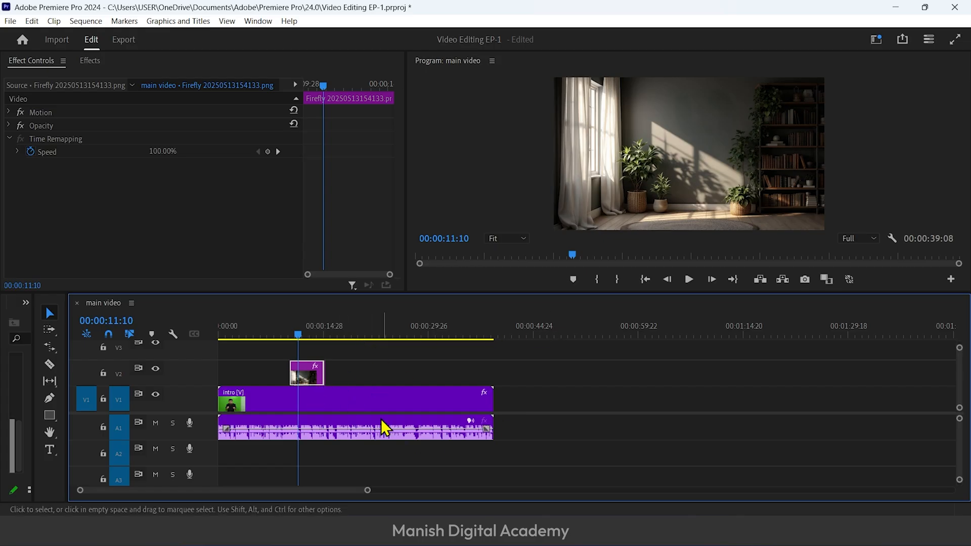
Place the room background image on V1 beneath the intro clip on V2 and match its duration to the intro
click(299, 407)
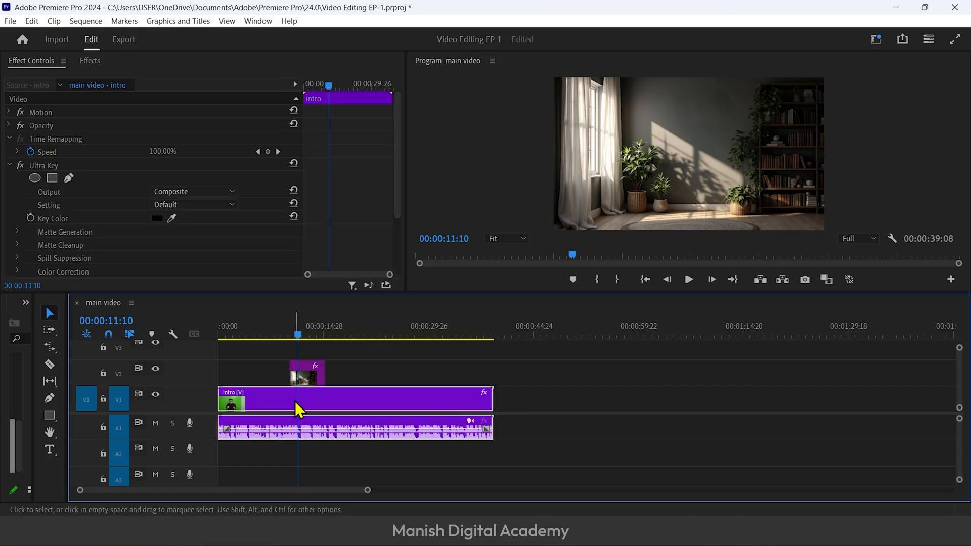
click(284, 337)
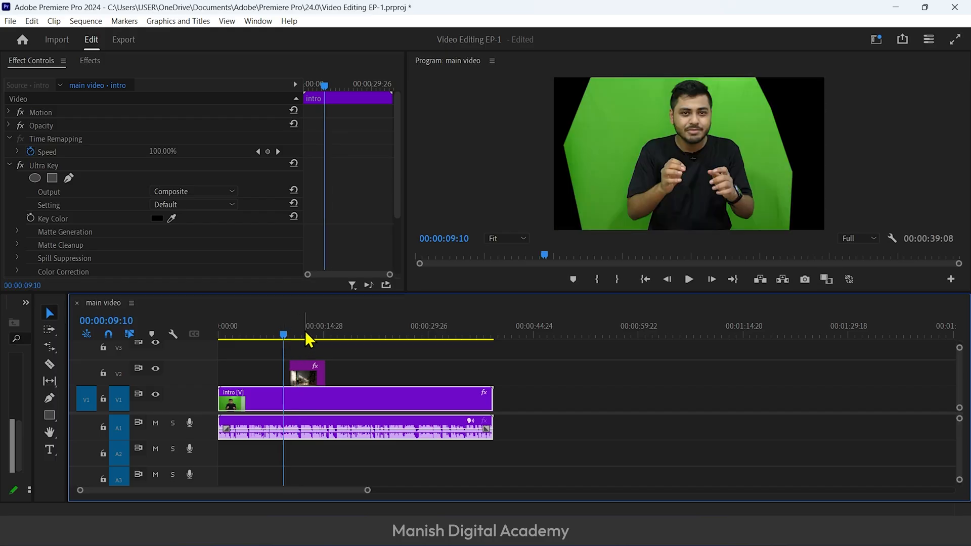
click(296, 334)
drag(305, 378, 520, 400)
drag(374, 403, 373, 383)
drag(523, 399, 494, 397)
drag(409, 293, 404, 335)
Sample the green backdrop as the intro clip's Ultra Key Key Color and enlarge the Program monitor
click(334, 396)
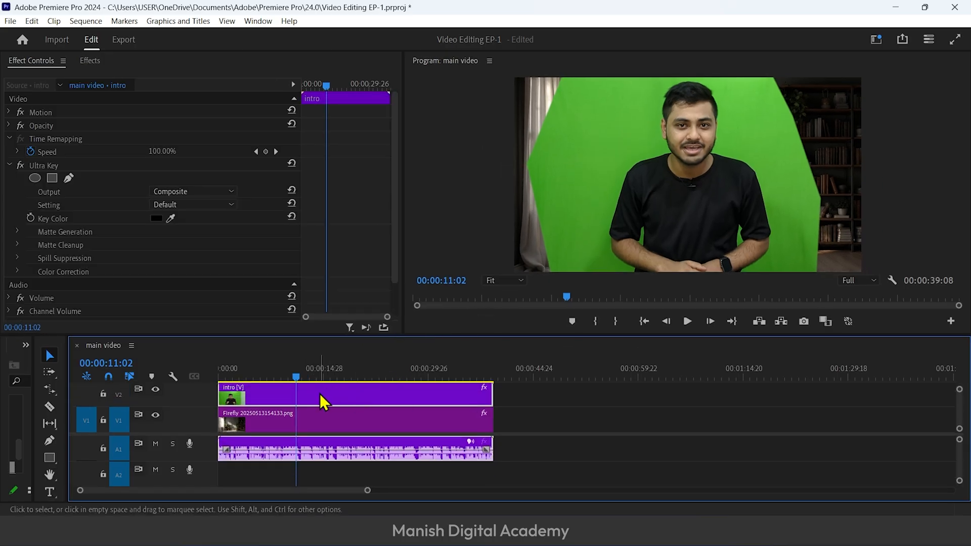
click(171, 218)
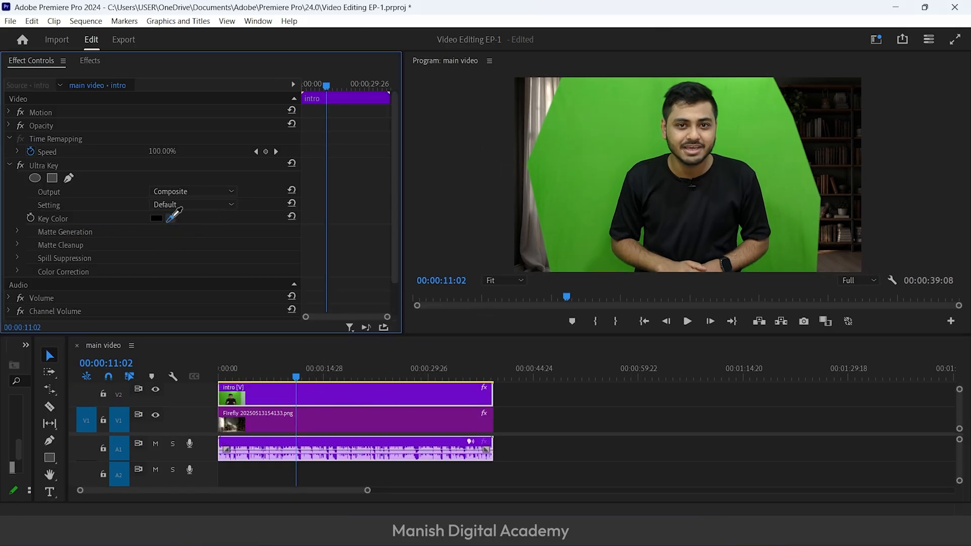
click(608, 121)
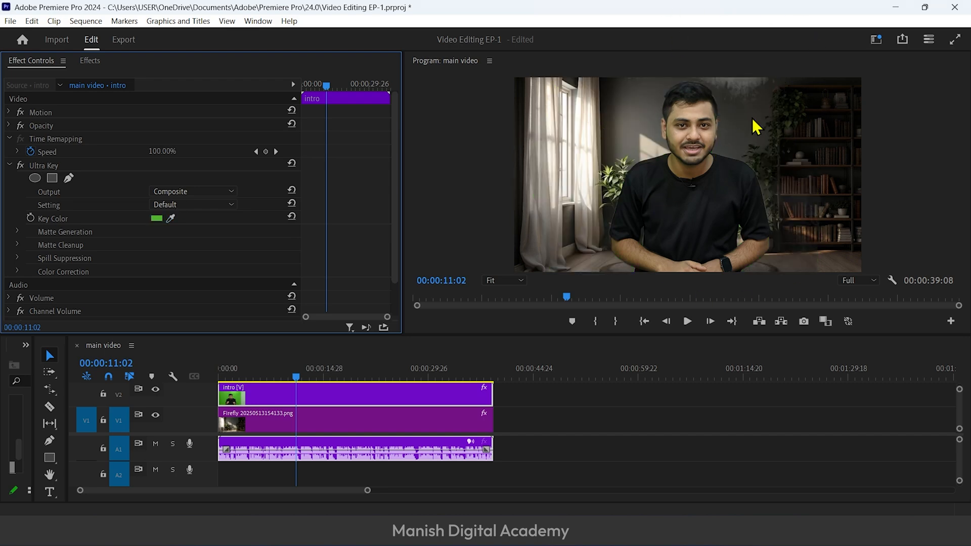
drag(416, 335, 428, 407)
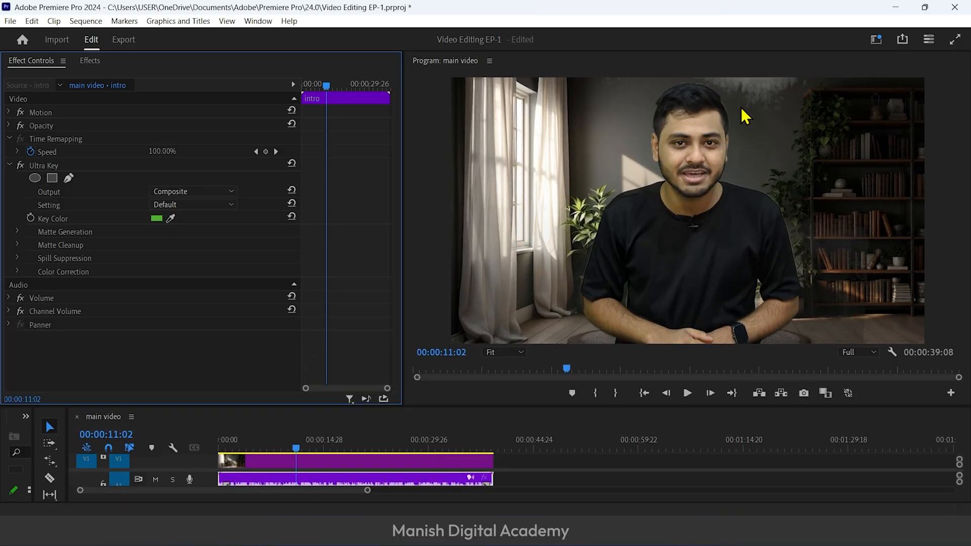
Set the Ultra Key Output to Alpha Channel, with Matte Generation Transparency at 35 and Pedestal at 99
click(186, 193)
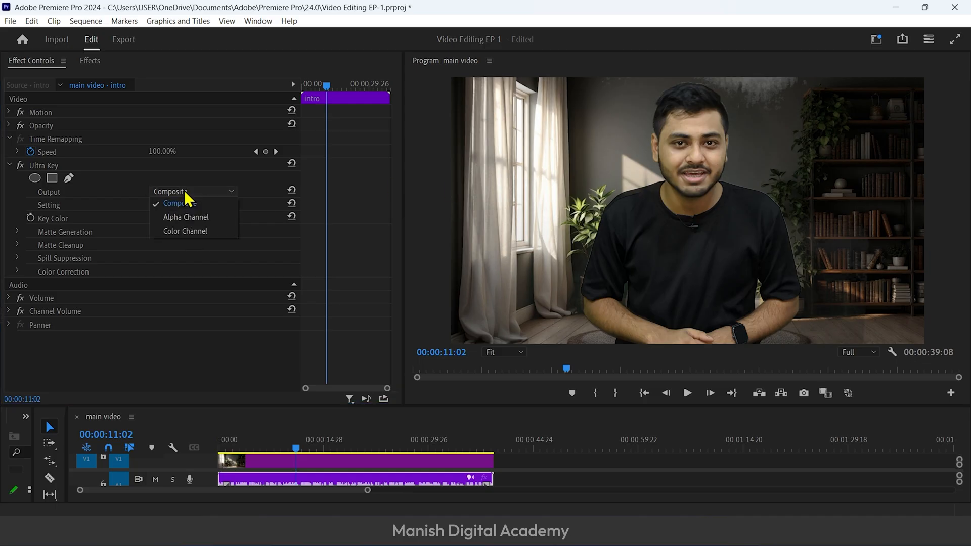
click(191, 219)
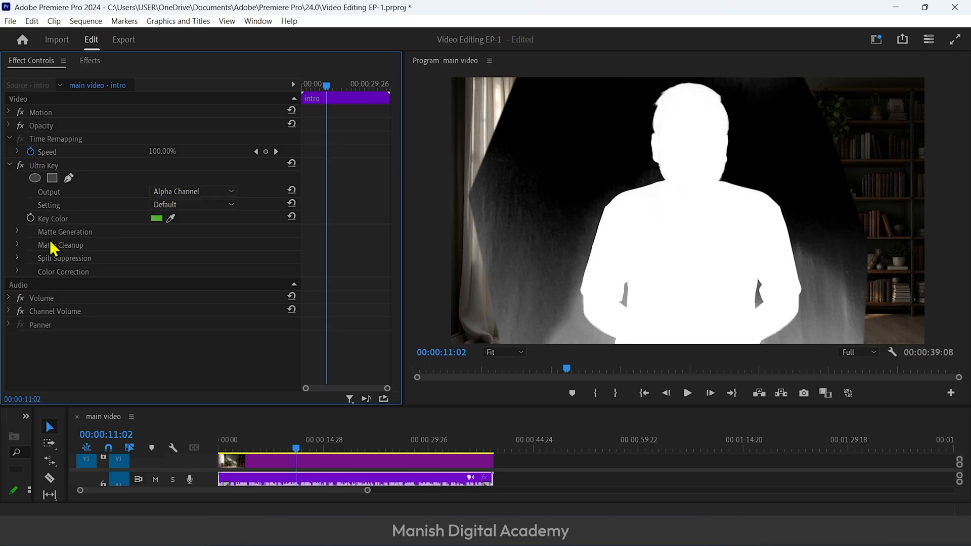
click(15, 231)
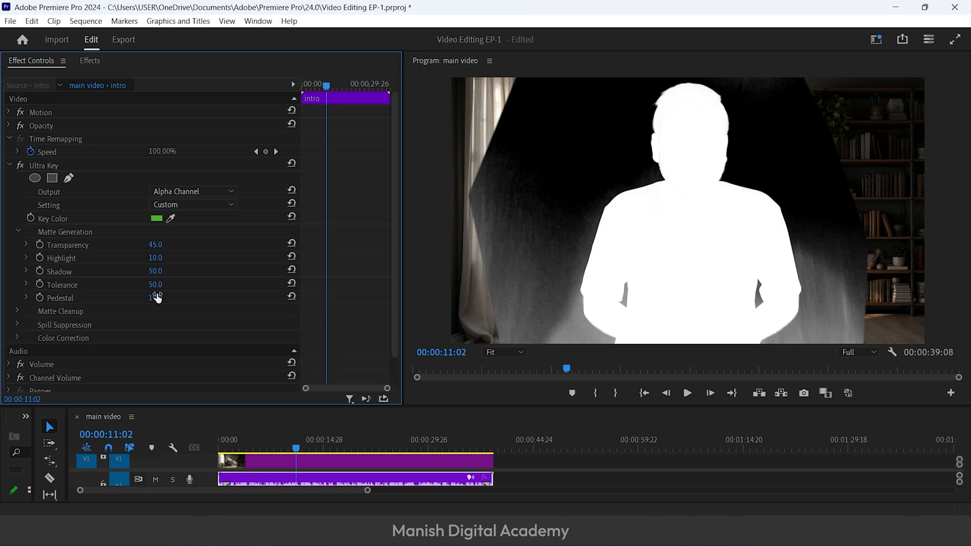
drag(156, 297, 131, 298)
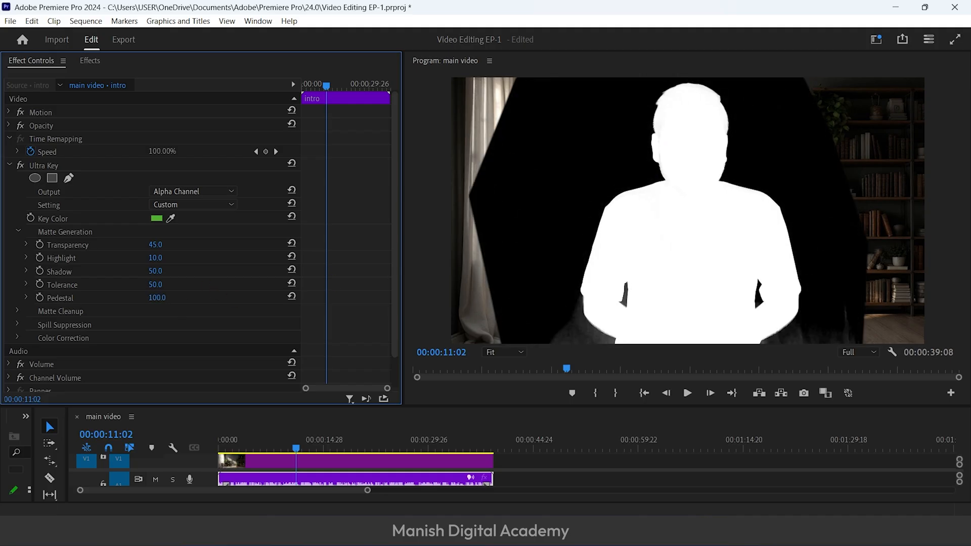
scroll(20, 285, down, 2)
Set the Ultra Key's Matte Cleanup Contrast to 100 and Matte Generation Shadow to 45, with Output back on Composite
click(18, 278)
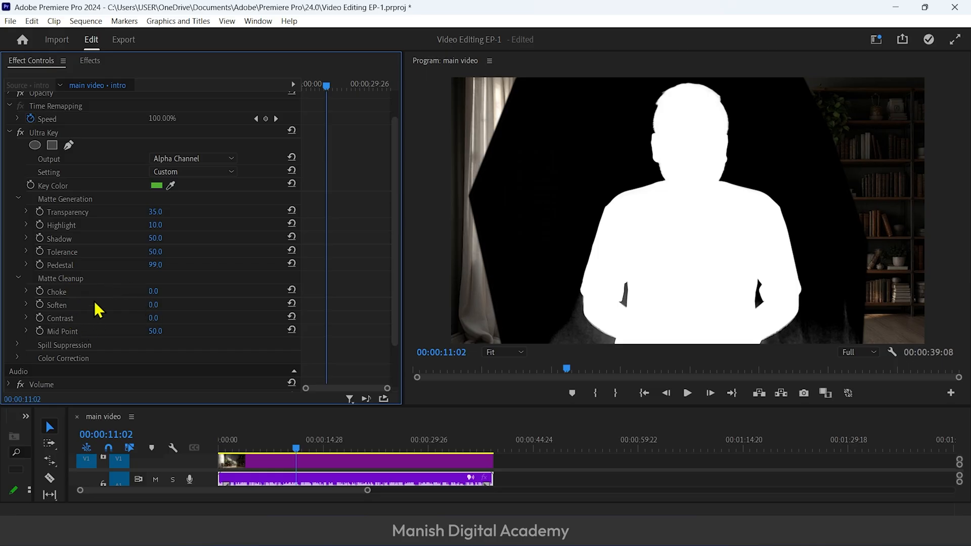
drag(153, 320, 154, 319)
drag(154, 319, 855, 387)
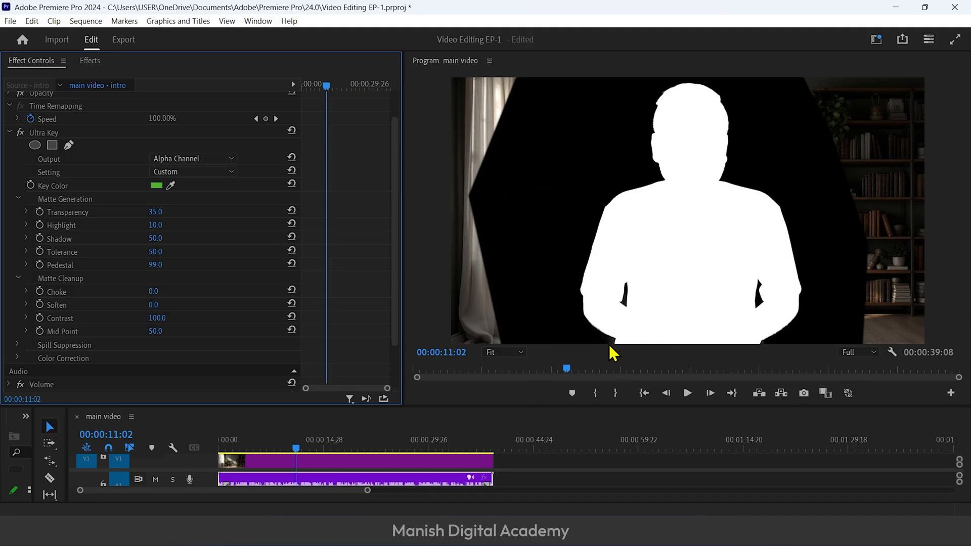
mouse_move(155, 238)
mouse_down()
mouse_move(140, 238)
mouse_move(166, 240)
mouse_up()
click(162, 240)
key(Return)
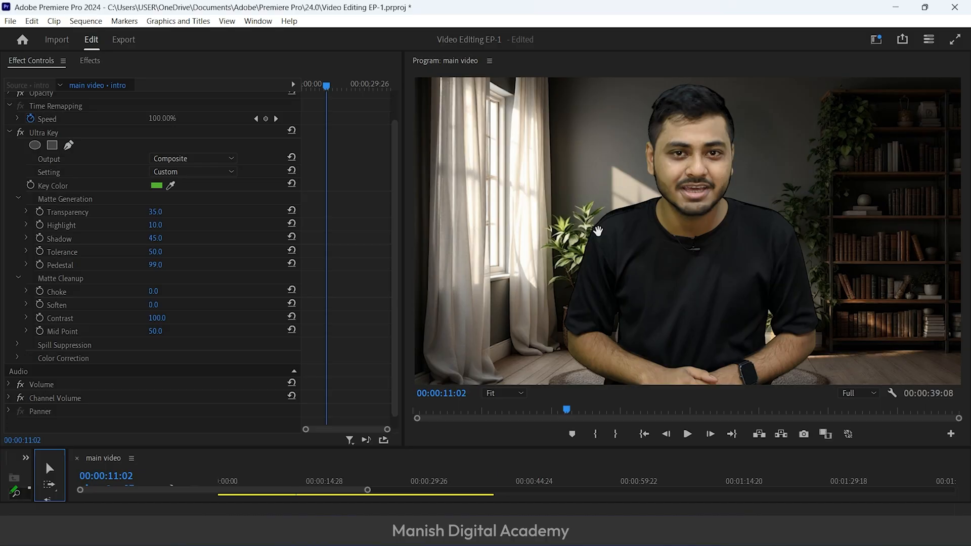
Check the keyed edges around the presenter up close and set the Ultra Key's Matte Cleanup Choke to 15
scroll(598, 232, up, 2)
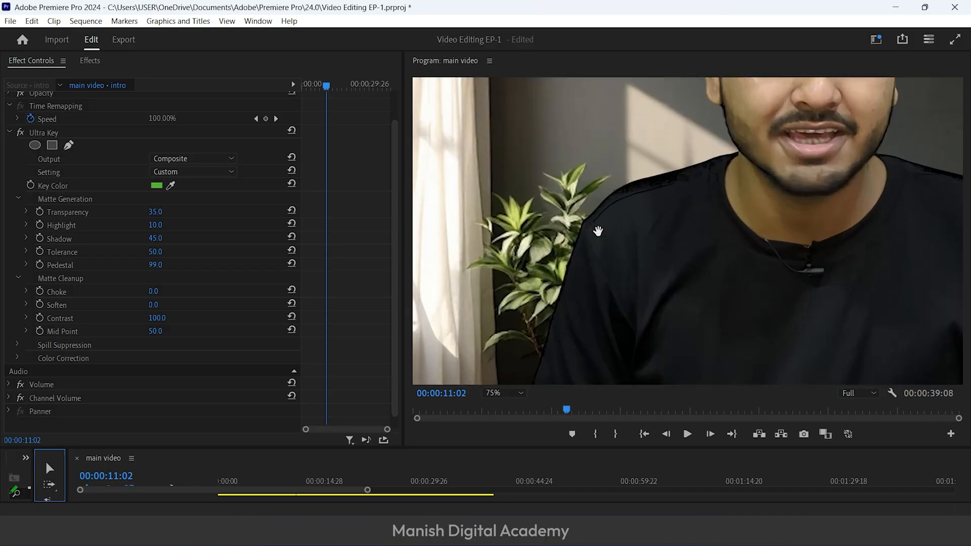
scroll(598, 231, up, 1)
scroll(543, 337, down, 2)
click(504, 393)
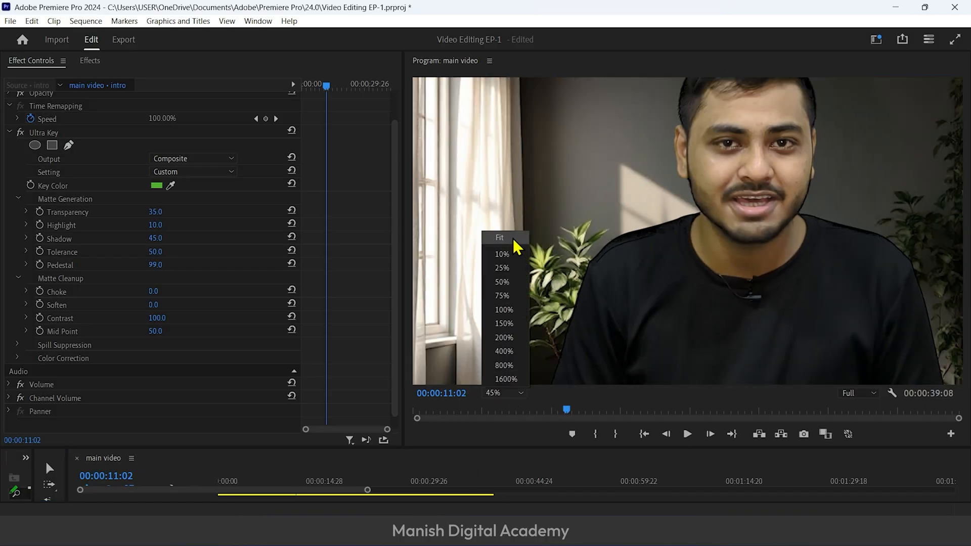
click(498, 238)
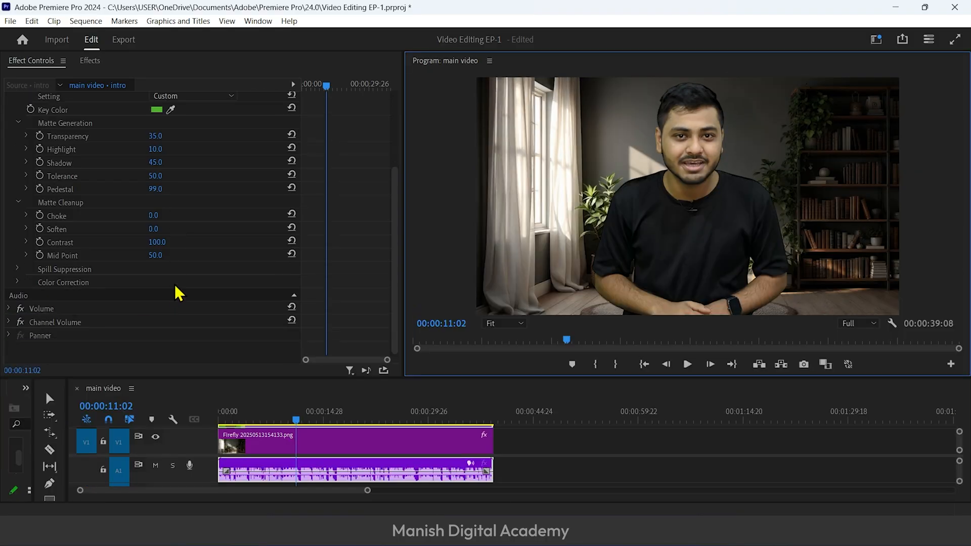
mouse_move(158, 216)
mouse_down()
mouse_move(208, 216)
mouse_move(158, 216)
mouse_up()
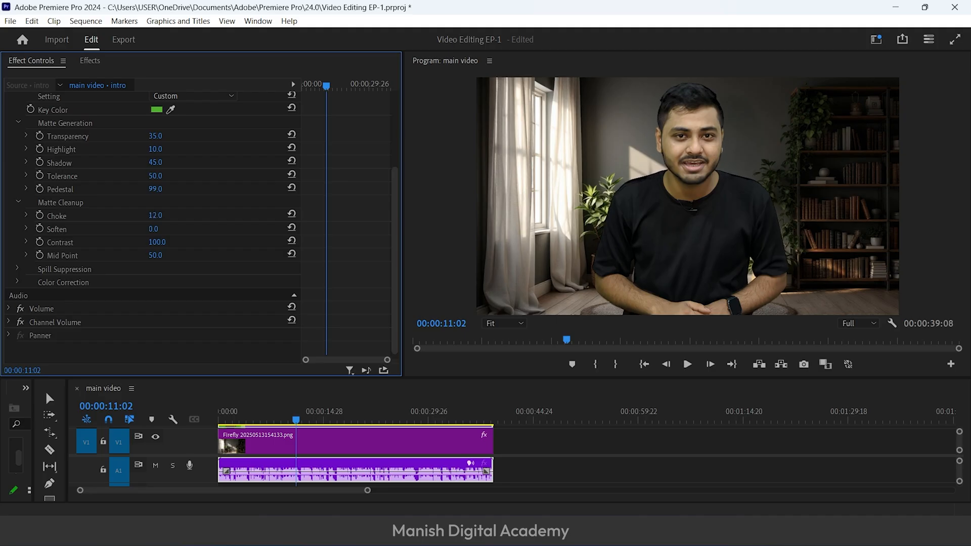
click(151, 216)
text(15)
key(Return)
Set the Matte Cleanup Soften to 55 while viewing the Alpha Channel output, and return the Ultra Key Output to Composite
scroll(186, 221, up, 3)
click(218, 171)
click(218, 187)
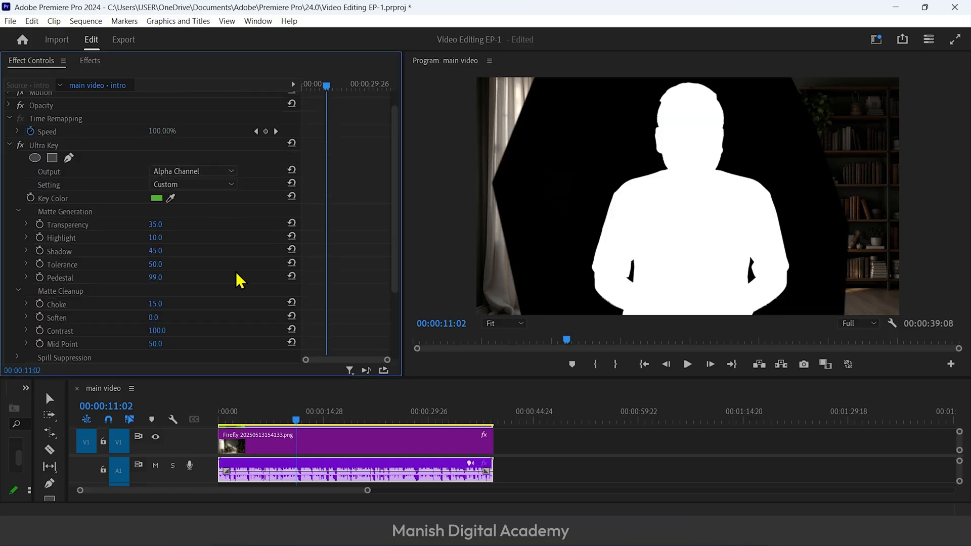
scroll(239, 279, down, 3)
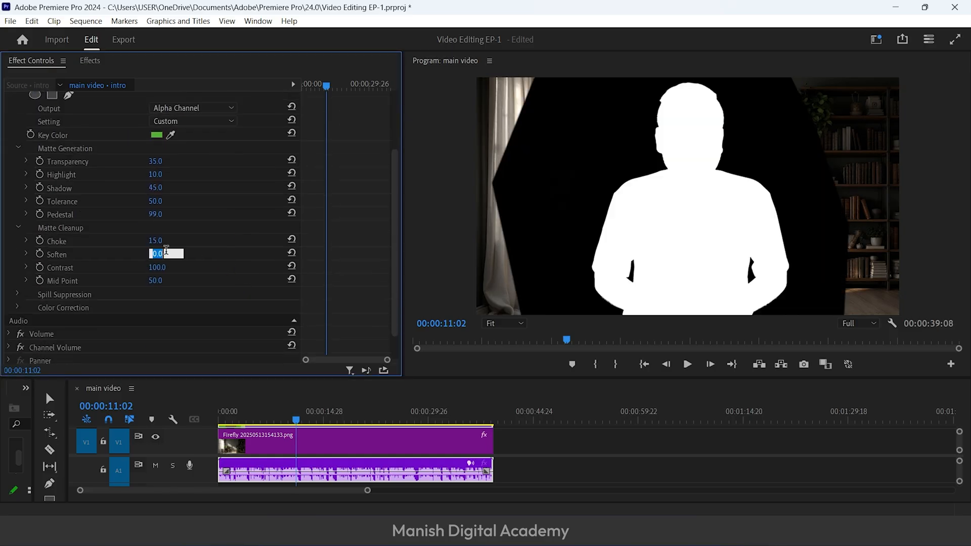
text(58)
key(Return)
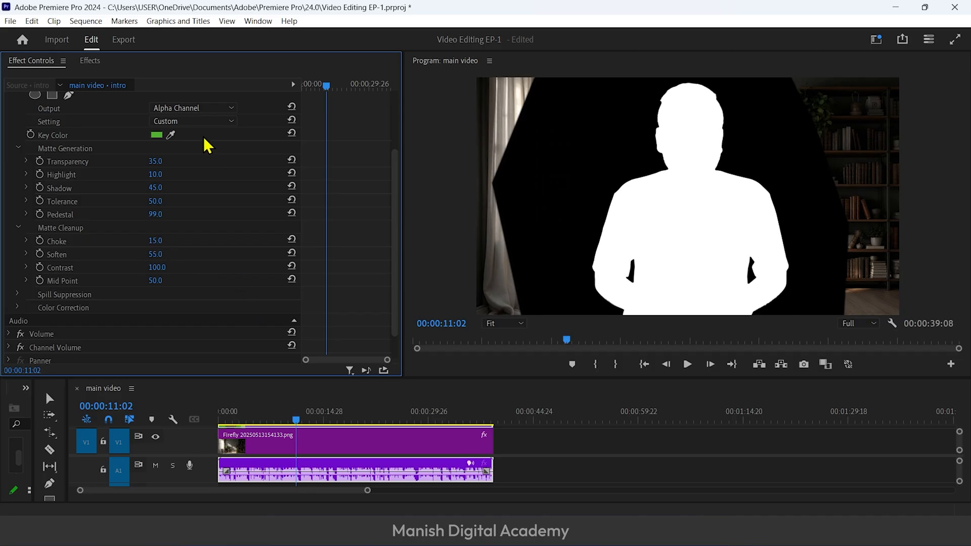
click(208, 108)
click(208, 120)
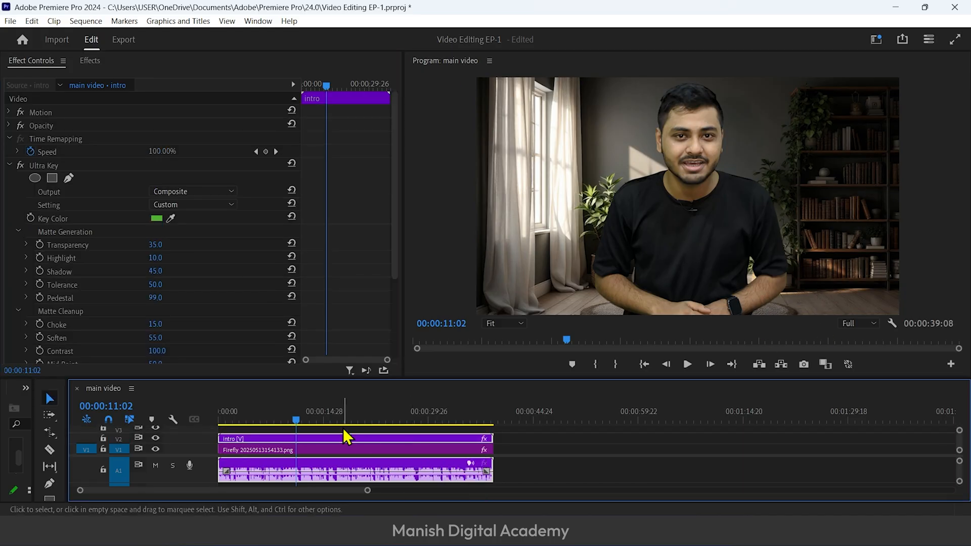
Reframe the room background image by setting its Motion Position to 1680, 1354 and Scale to 557
click(290, 450)
drag(157, 139, 38, 125)
drag(192, 126, 475, 125)
drag(157, 139, 132, 138)
drag(192, 125, 137, 138)
drag(137, 138, 126, 139)
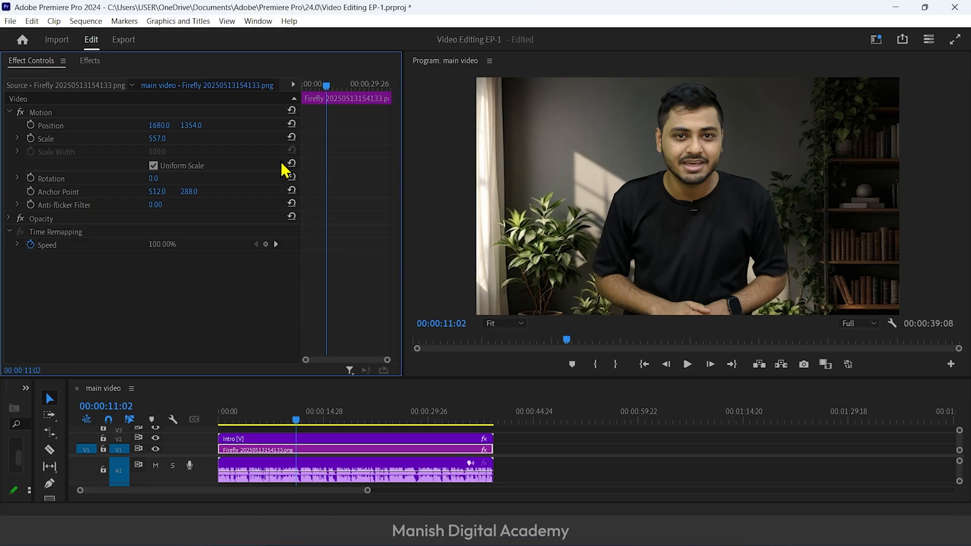
Find the Gaussian Blur effect by searching for "blur" and apply it to the room background image clip
click(94, 64)
click(130, 77)
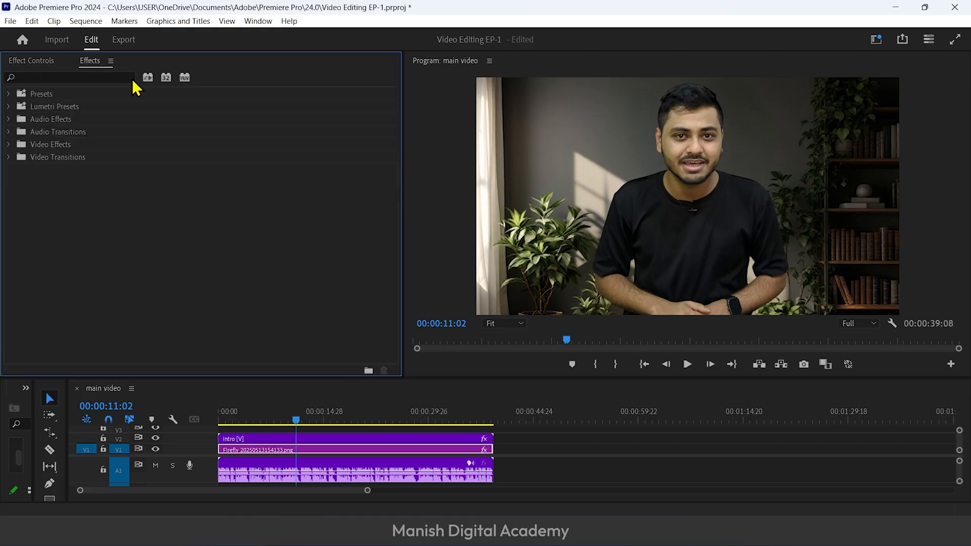
text(blur)
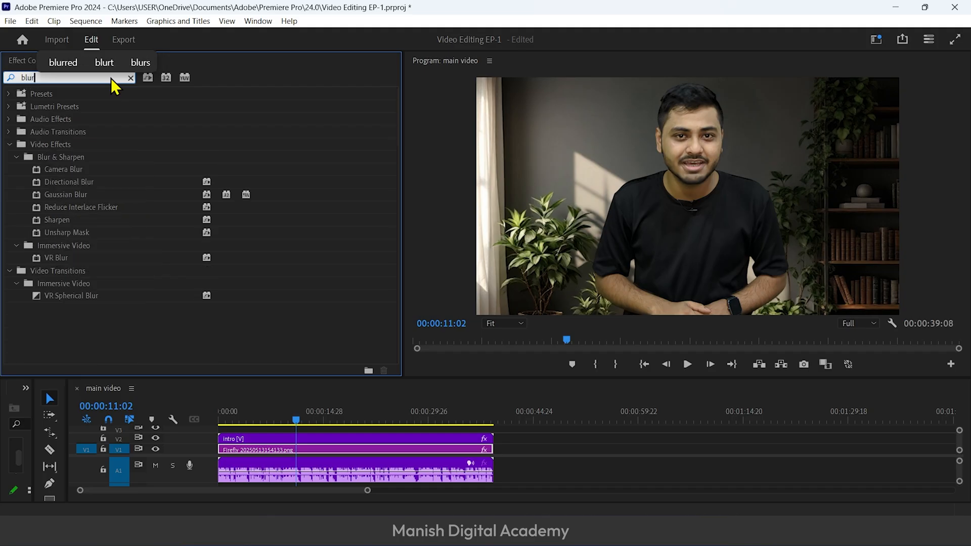
click(69, 203)
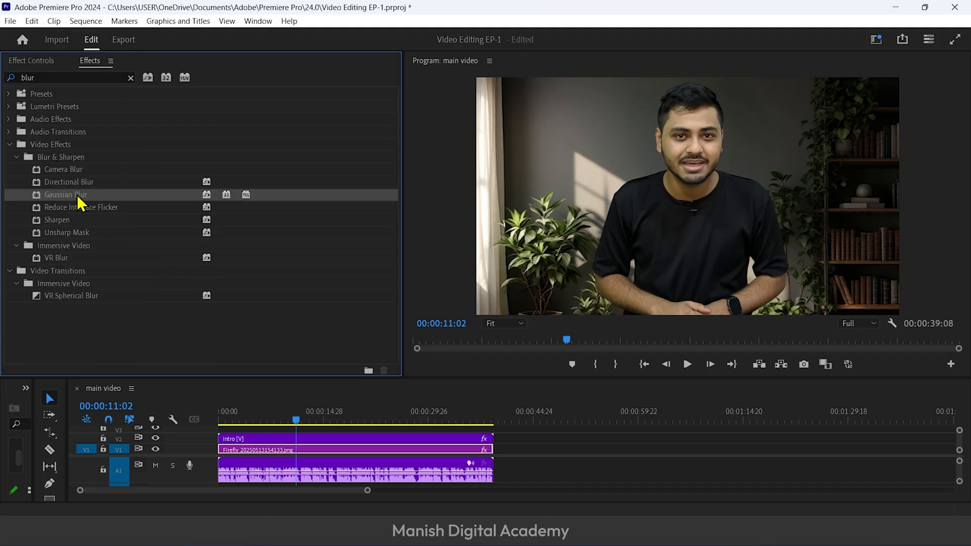
drag(241, 402, 262, 450)
drag(526, 378, 524, 294)
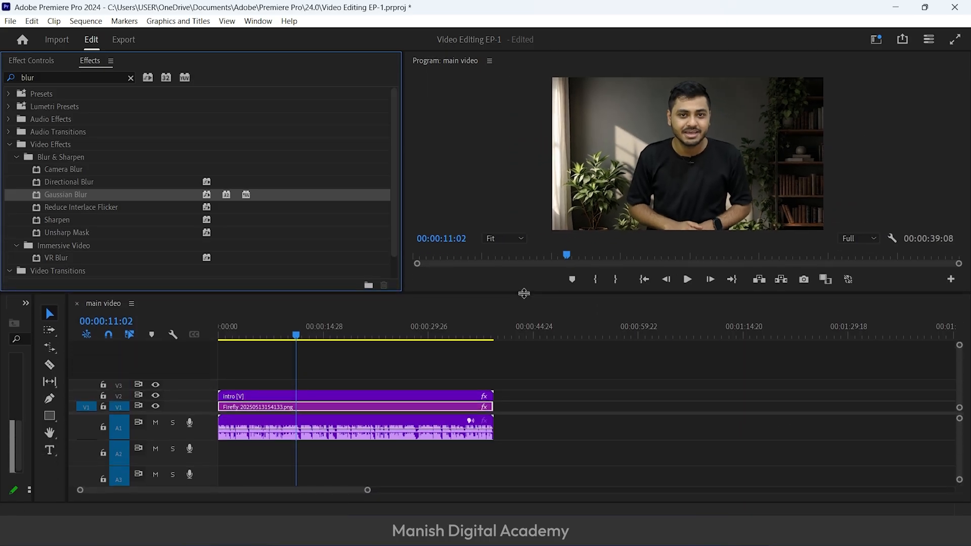
scroll(377, 409, up, 3)
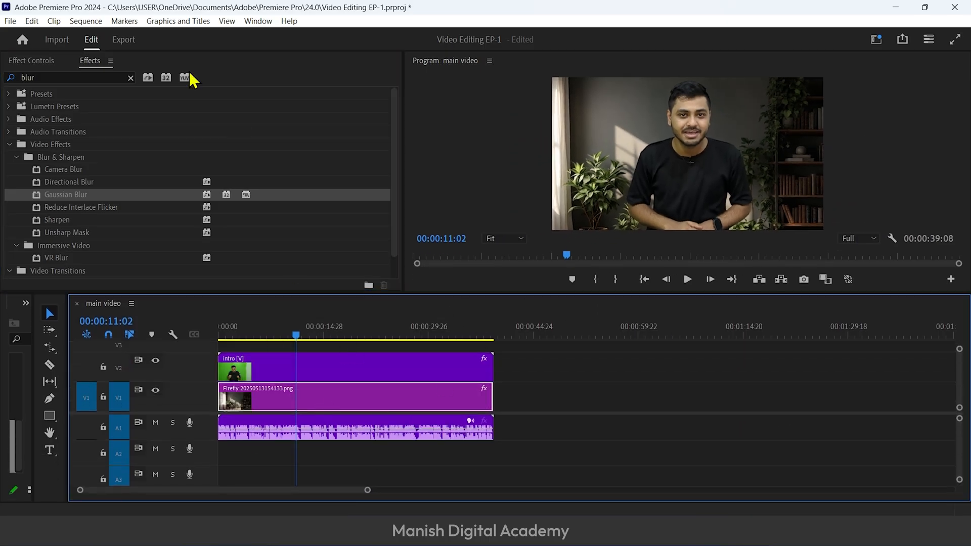
Increase the Gaussian Blur's Blurriness on the room background image until the room looks softly out of focus
click(42, 62)
scroll(66, 246, down, 2)
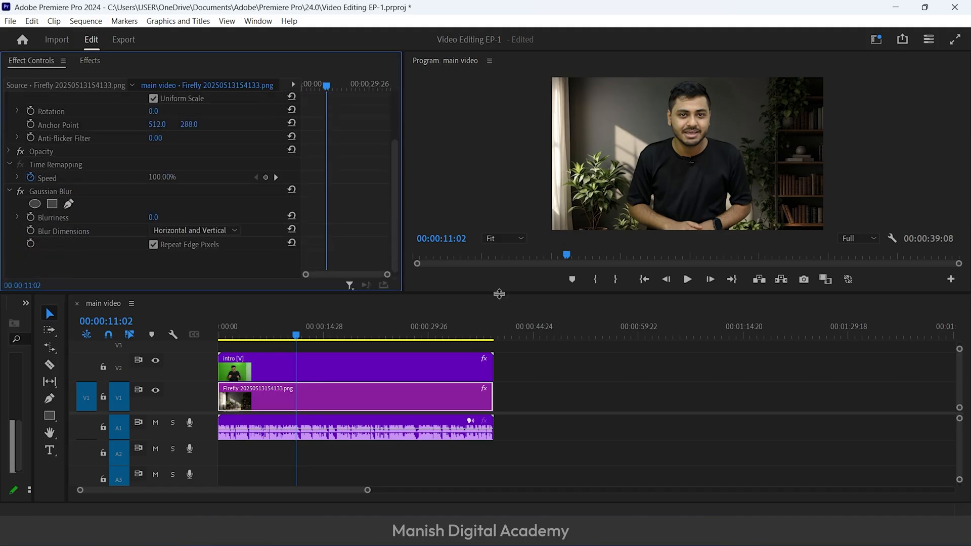
drag(499, 293, 500, 373)
click(296, 414)
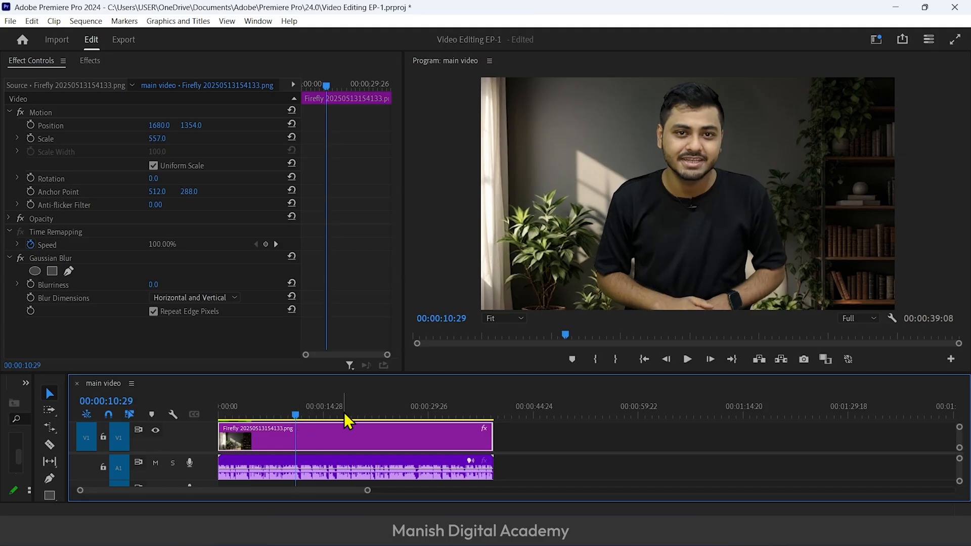
mouse_move(155, 284)
mouse_down()
mouse_move(175, 284)
mouse_move(160, 285)
mouse_up()
click(160, 285)
key(Return)
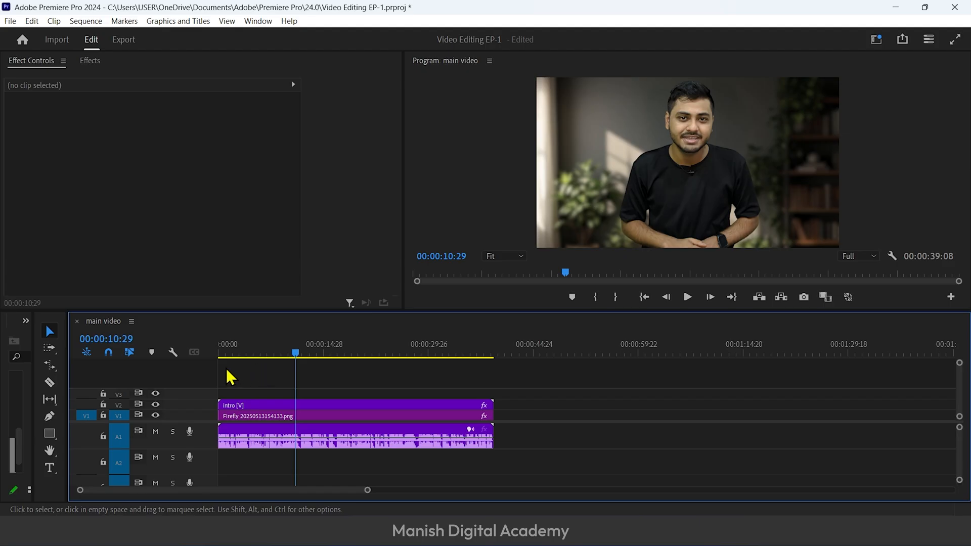
Add a text graphic reading "Background Blur done" over the presenter and select all of its text
click(51, 469)
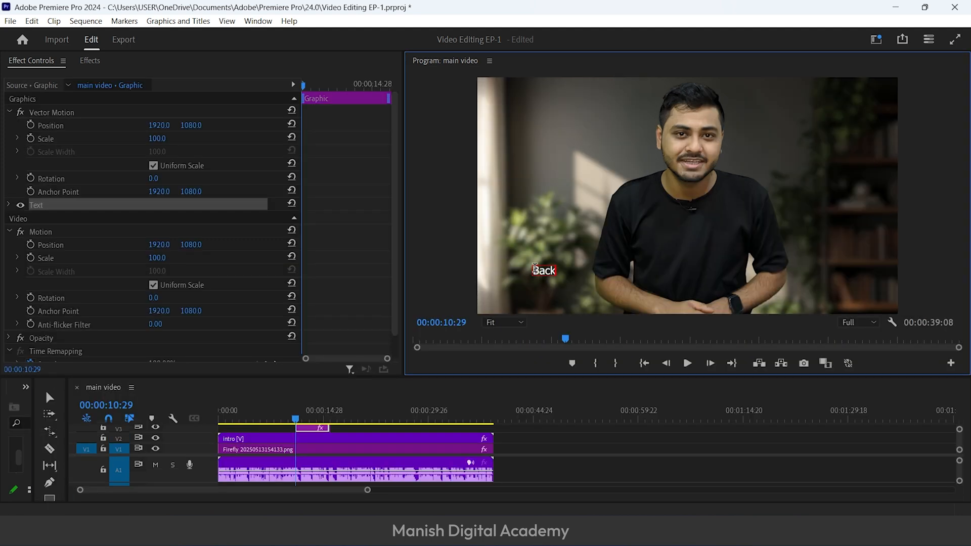
text(ground Blur done)
key(ctrl+a)
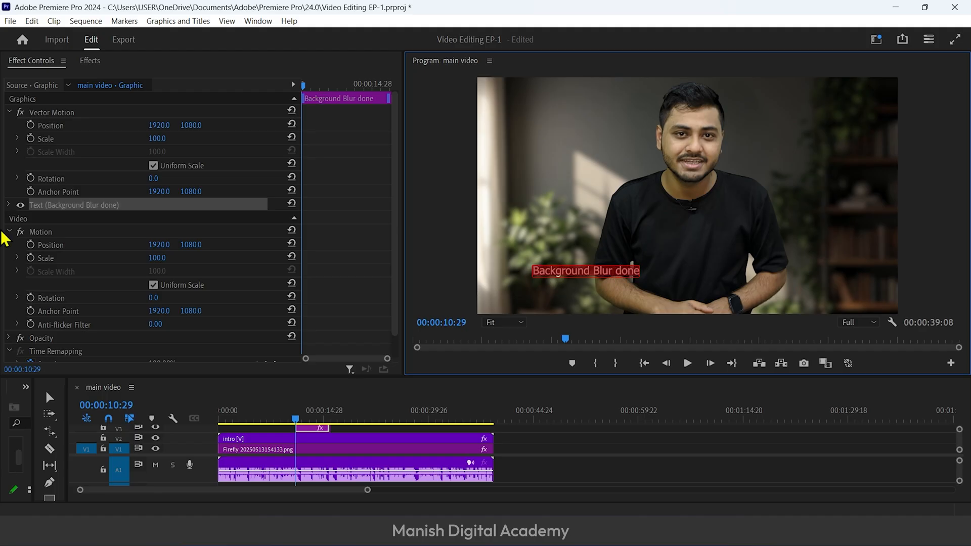
Set the title's font to Bebas Neue and its size to 394
click(8, 205)
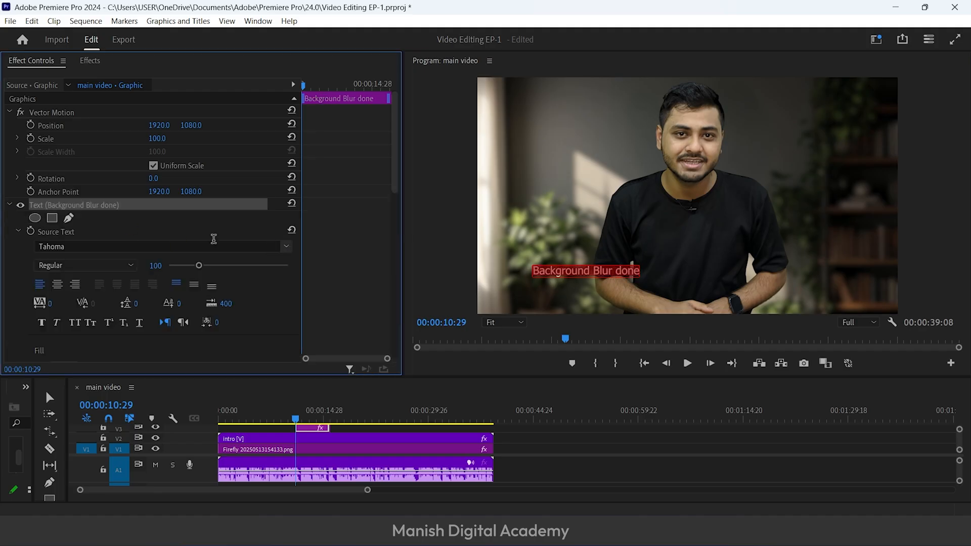
click(286, 247)
scroll(136, 463, down, 10)
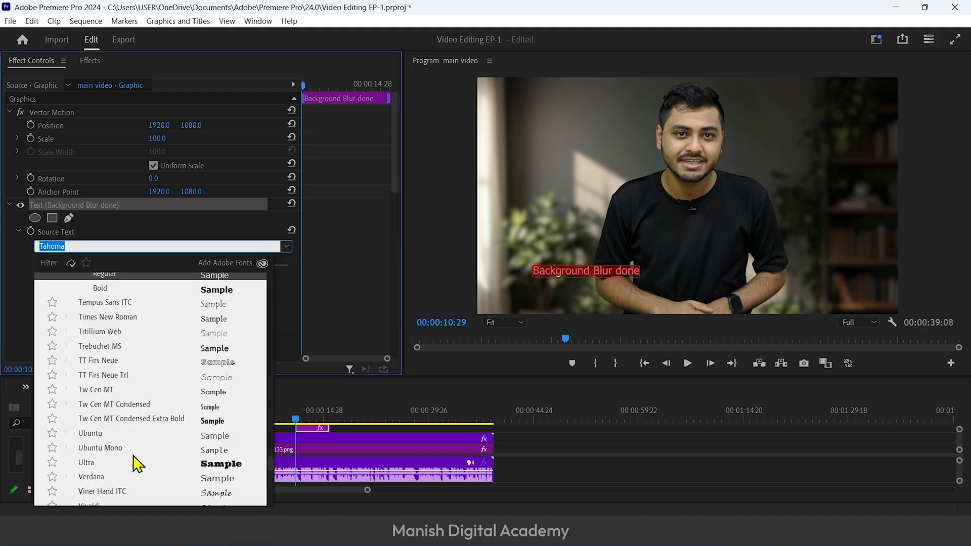
scroll(134, 457, up, 20)
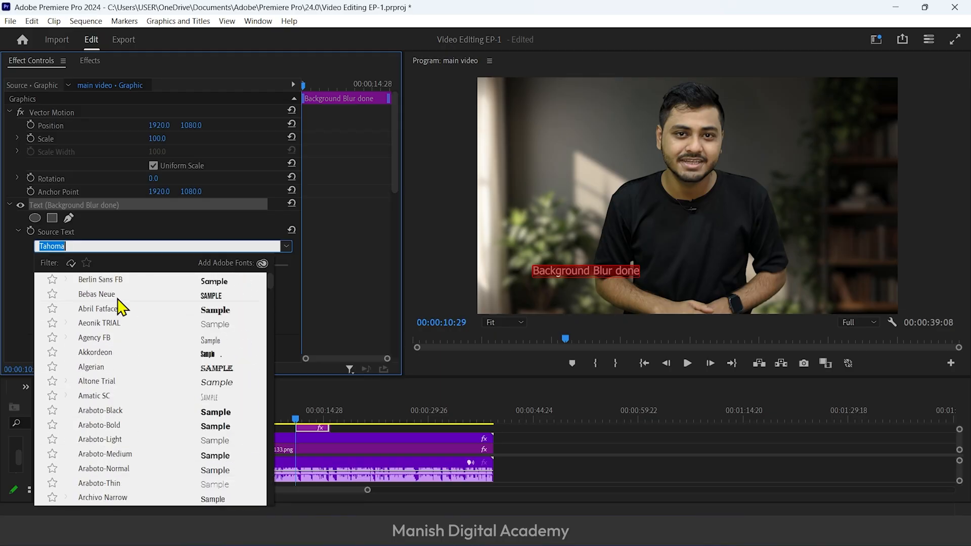
click(120, 297)
drag(198, 266, 349, 271)
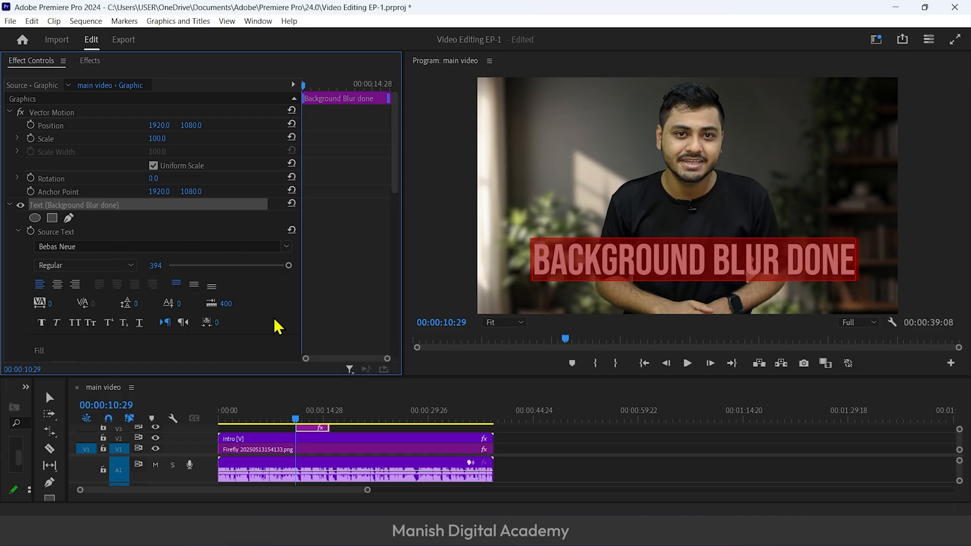
Set the title's horizontal Transform Position to 582.1 and finish editing the text
scroll(278, 309, down, 5)
drag(151, 287, 189, 288)
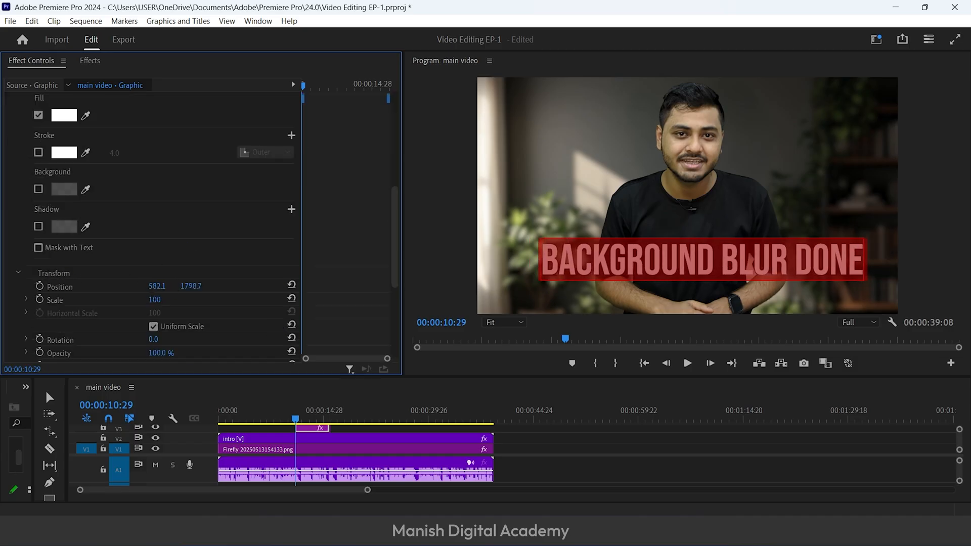
key(Escape)
scroll(190, 222, up, 7)
click(178, 220)
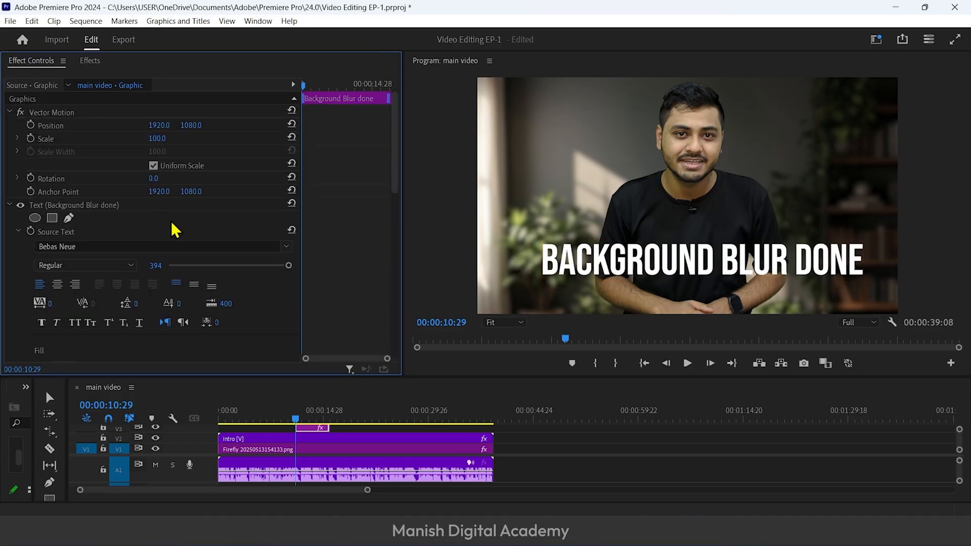
Turn on a dark shadow for the title with 100% opacity and a distance of 23.5
scroll(171, 222, down, 8)
scroll(104, 321, up, 3)
scroll(39, 254, down, 1)
click(39, 287)
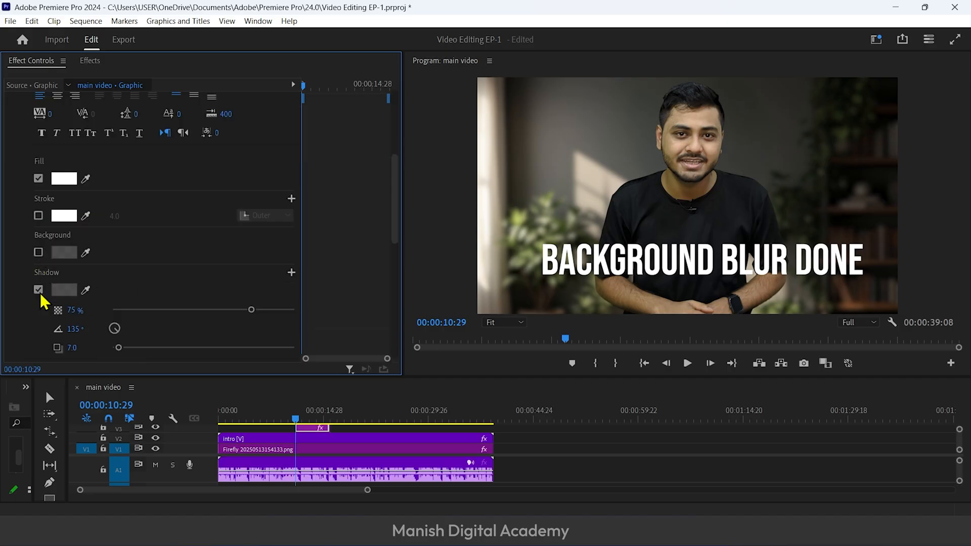
scroll(50, 243, down, 3)
click(64, 176)
click(617, 167)
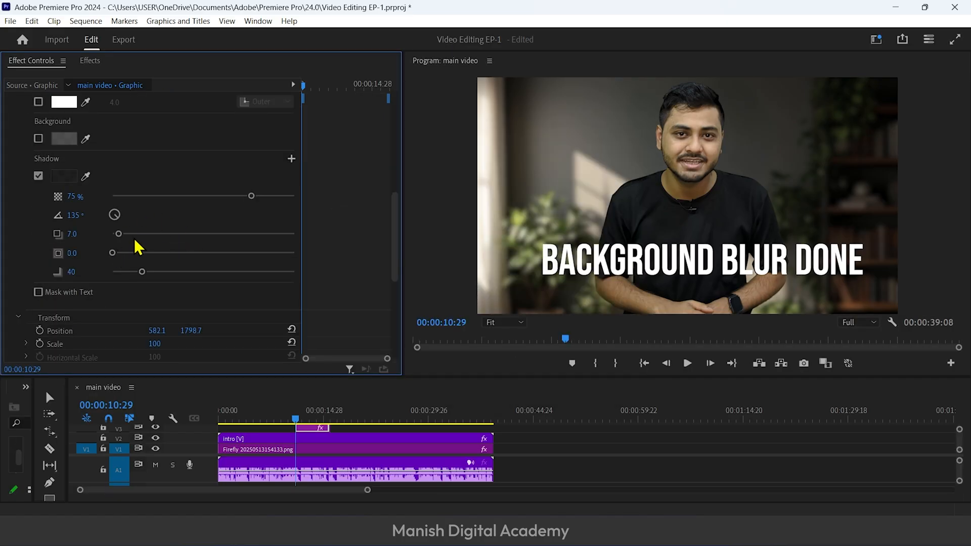
drag(252, 196, 326, 202)
drag(118, 234, 134, 234)
Change the title's shadow color to red
click(65, 177)
click(497, 137)
click(614, 167)
Give only the word "BACKGROUND" in the title a yellow fill
scroll(254, 179, up, 4)
scroll(254, 180, down, 3)
click(704, 268)
drag(715, 262, 527, 260)
click(64, 229)
click(509, 214)
drag(483, 339, 551, 395)
click(613, 170)
click(728, 256)
click(268, 208)
scroll(273, 199, up, 3)
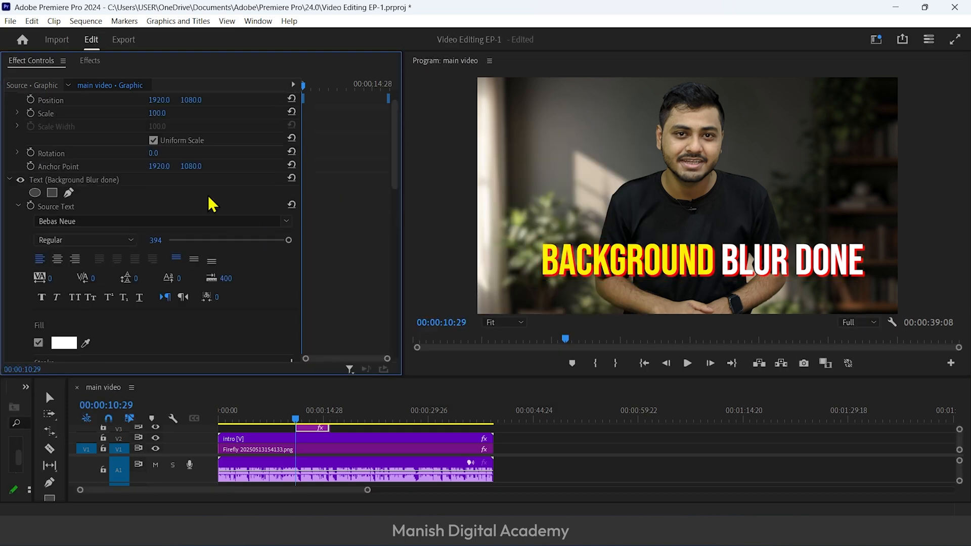
scroll(245, 206, down, 5)
scroll(216, 208, up, 4)
scroll(216, 208, up, 1)
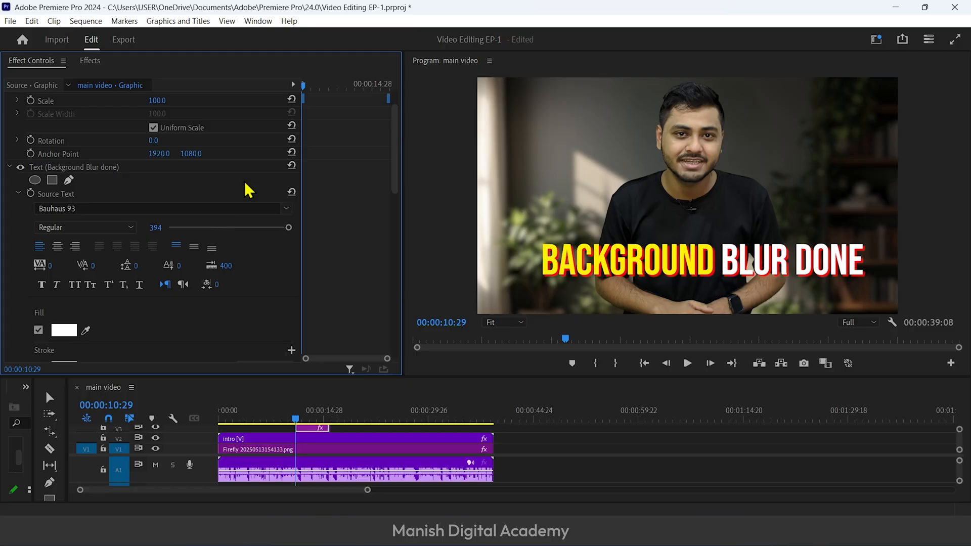
scroll(256, 208, down, 1)
click(283, 196)
click(268, 250)
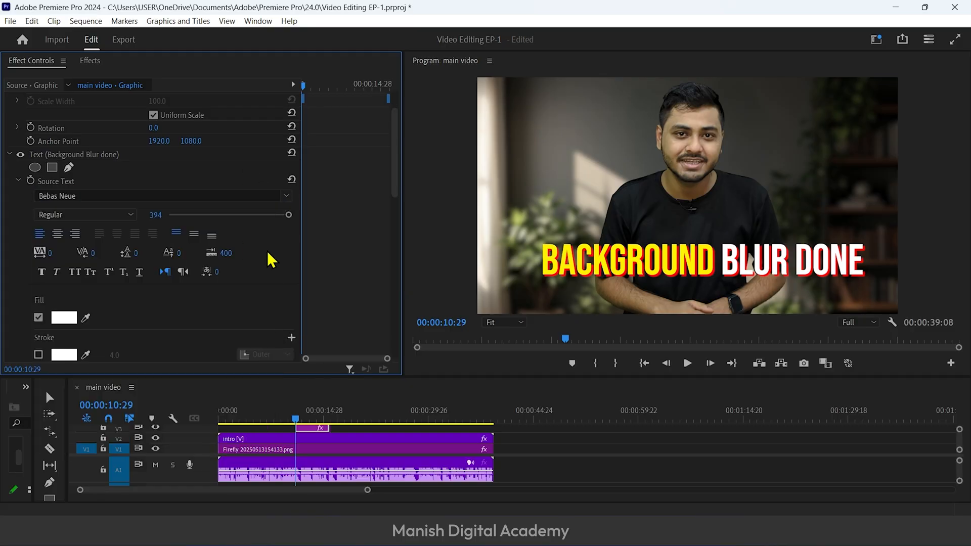
Set the title's vertical Position to 527.7 and restack the clips with Intro on V3 and the title on V2
scroll(264, 283, down, 8)
drag(189, 242, 62, 243)
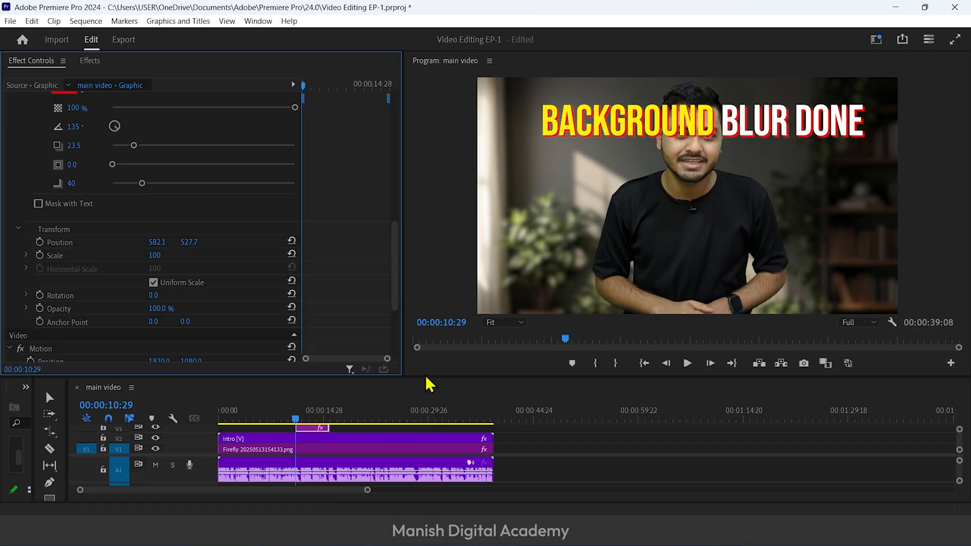
drag(426, 377, 412, 275)
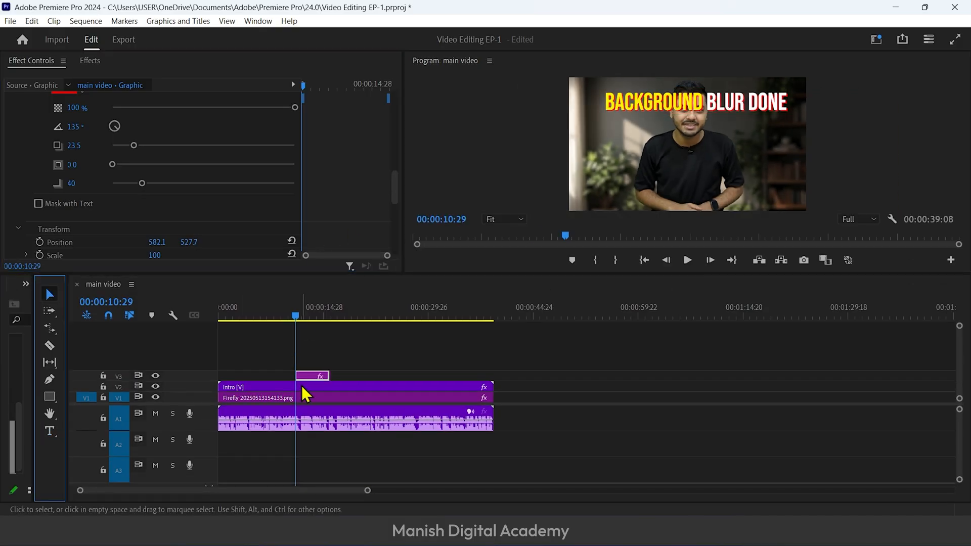
drag(302, 387, 301, 370)
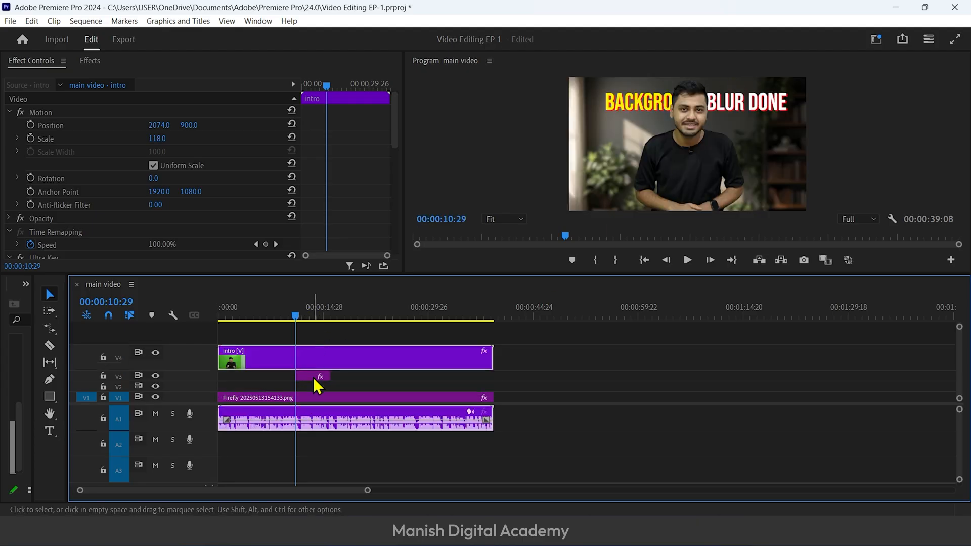
drag(312, 378, 318, 388)
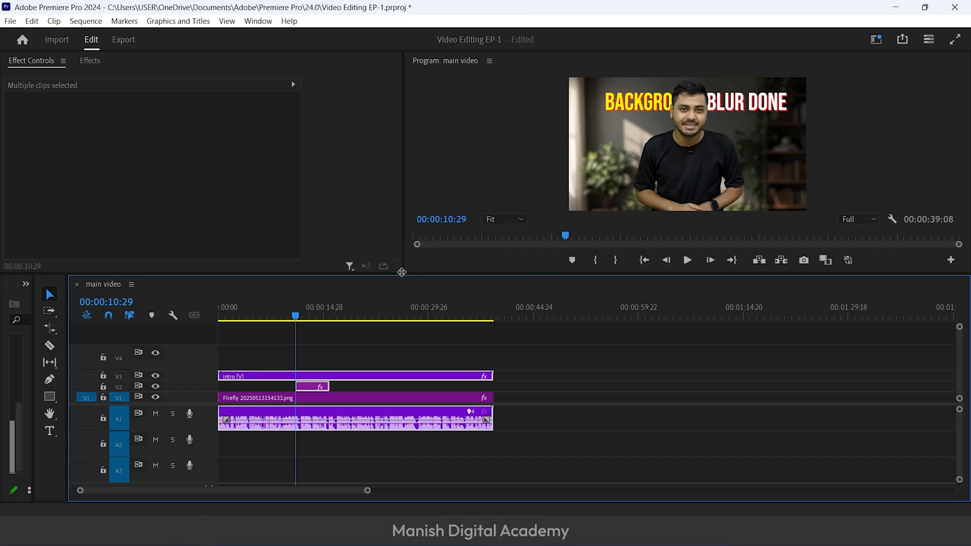
Keyframe the title's Vector Motion Position at 1920, 1080 on 00:00:12:07 and at 1920, 3316 on 00:00:11:00, and preview the rise
drag(403, 274, 293, 397)
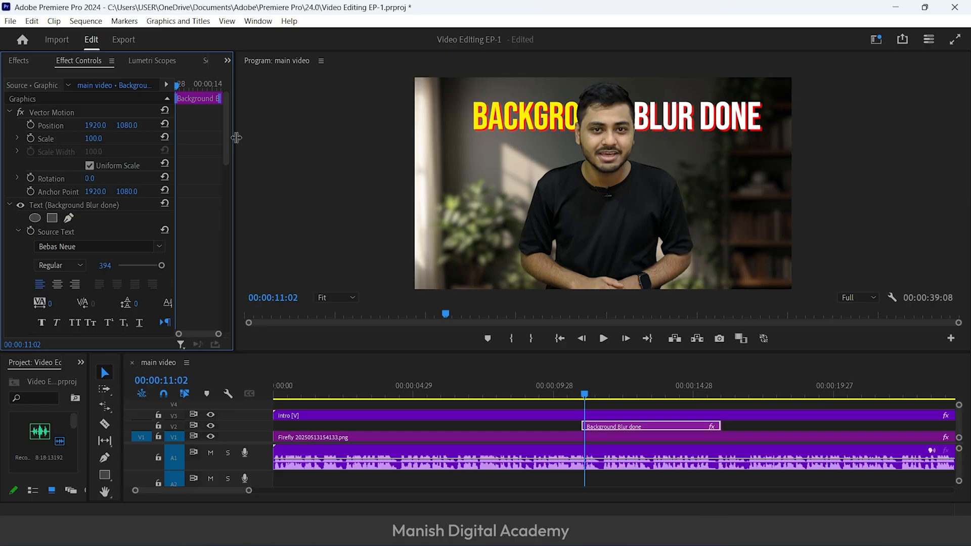
drag(235, 141, 374, 160)
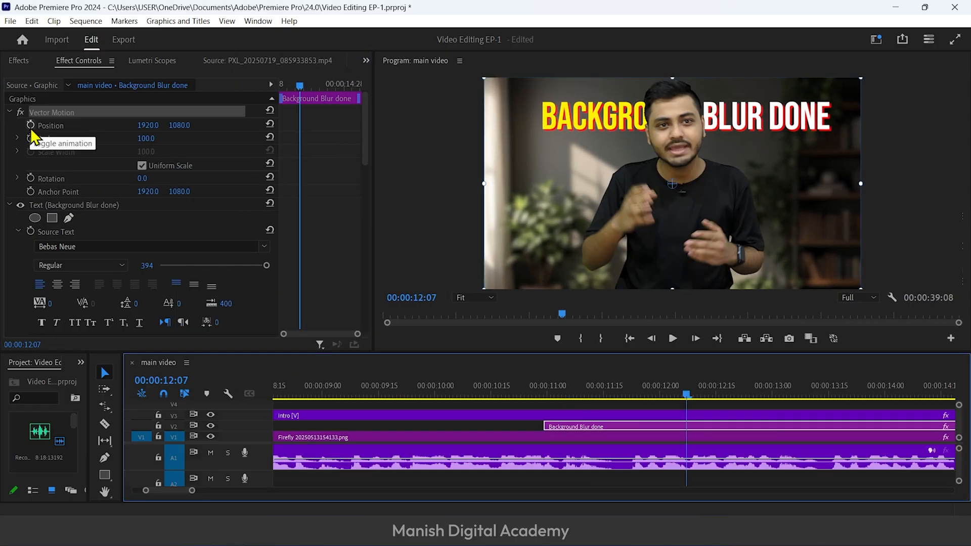
click(30, 125)
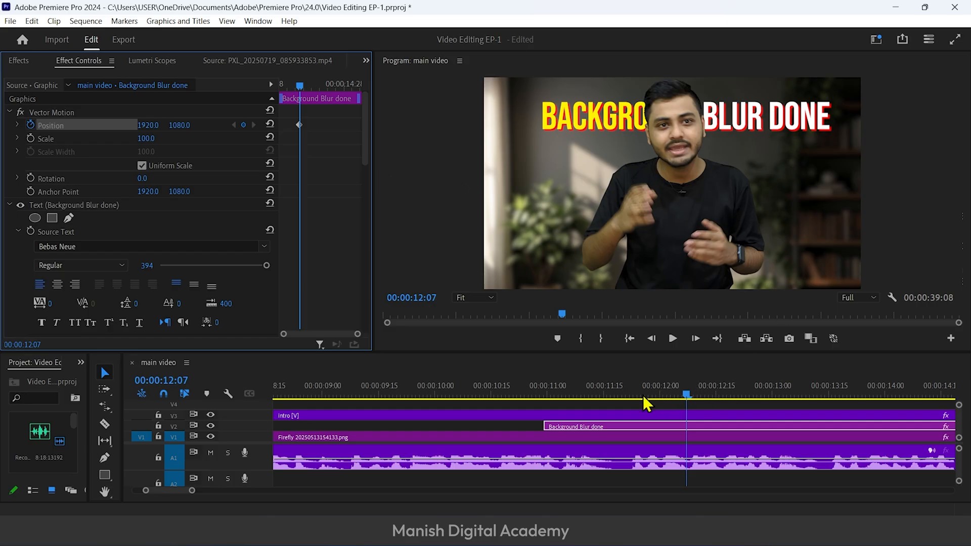
drag(617, 388, 550, 383)
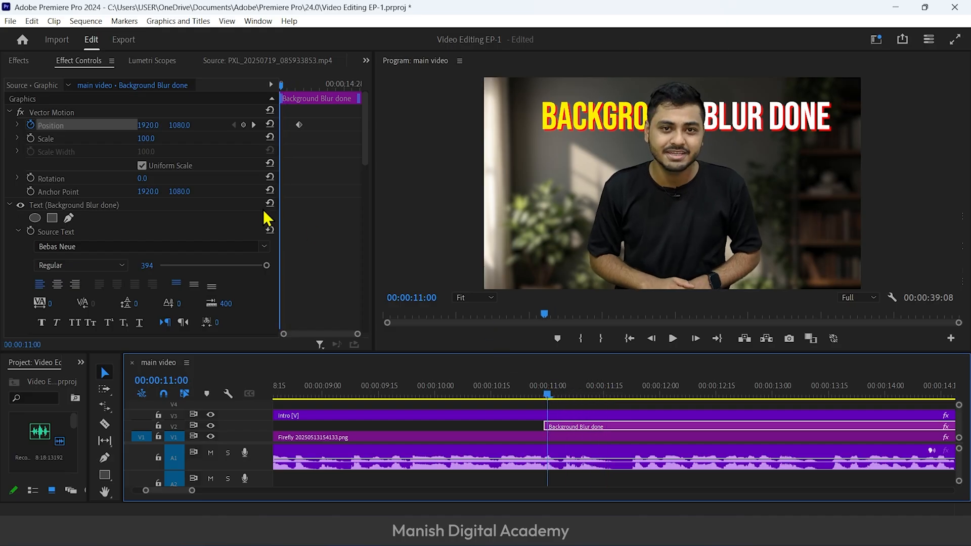
click(242, 126)
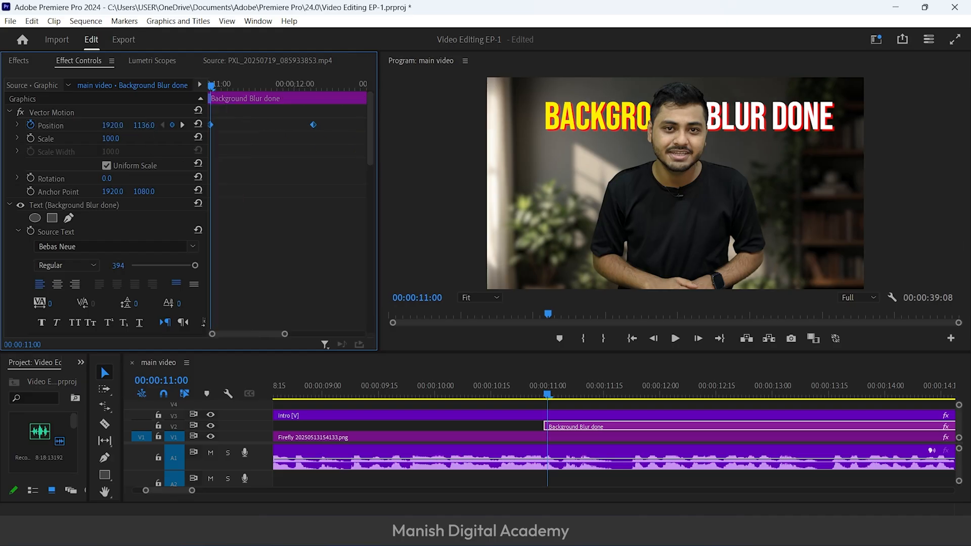
drag(144, 125, 556, 126)
key(space)
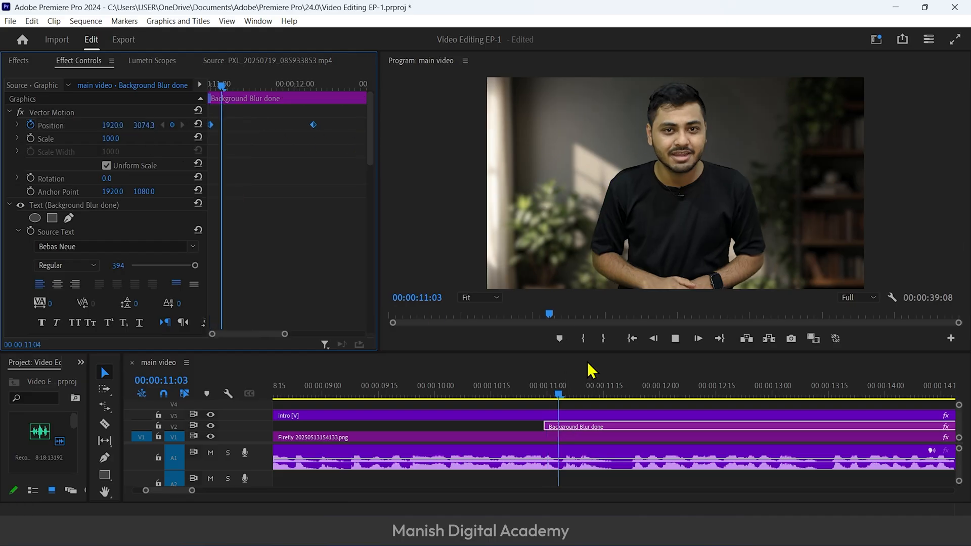
key(space)
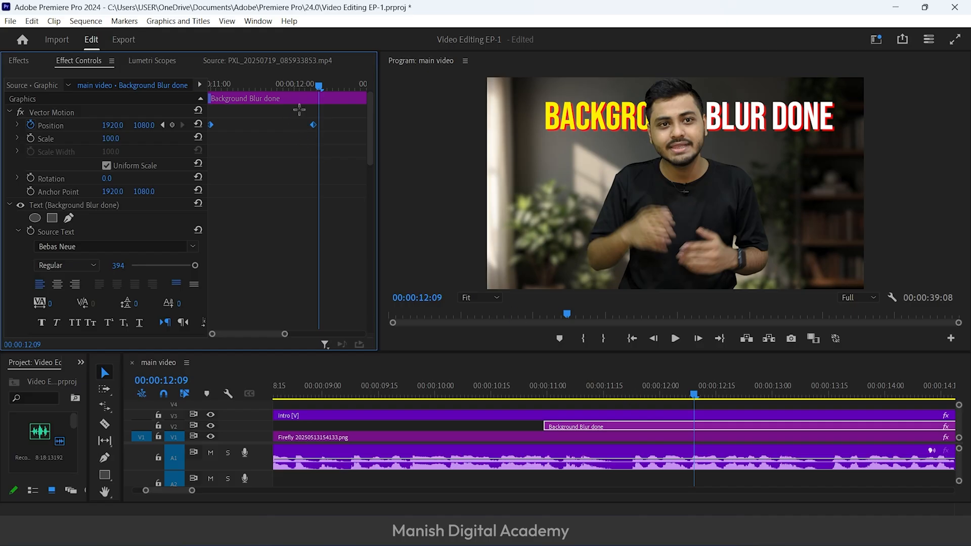
Speed up the title's rise by moving the ending Position keyframe closer to the first, checking the timing in playback
drag(315, 126, 275, 125)
drag(229, 84, 202, 79)
key(space)
key(space)
drag(273, 125, 260, 124)
drag(220, 84, 200, 87)
key(space)
key(space)
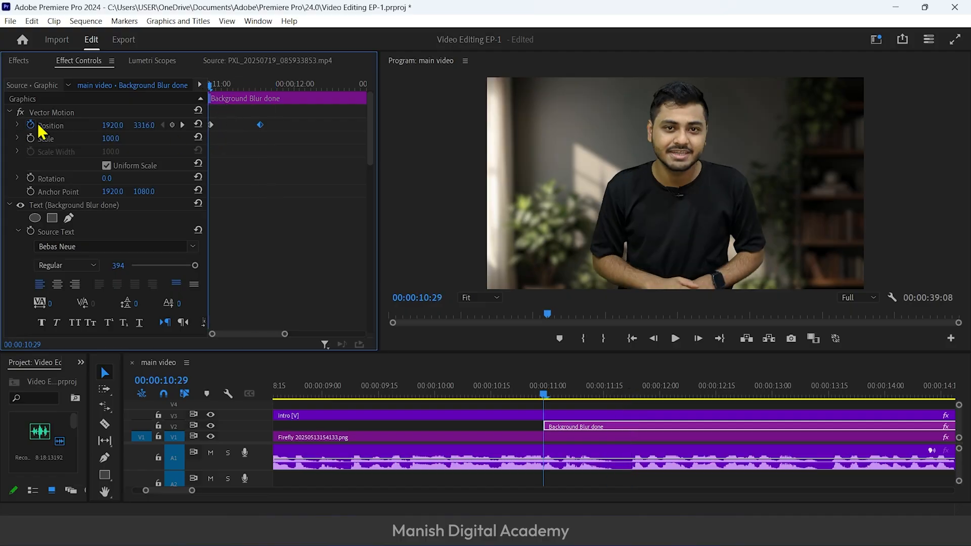
Reveal the title's Vector Motion Position velocity graph and apply an easing temporal interpolation to both Position keyframes
click(18, 126)
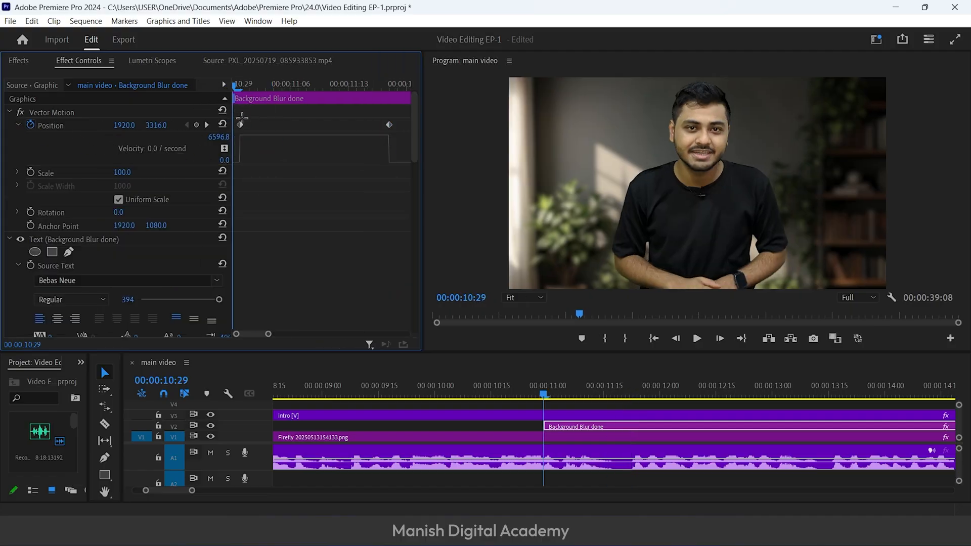
right_click(390, 125)
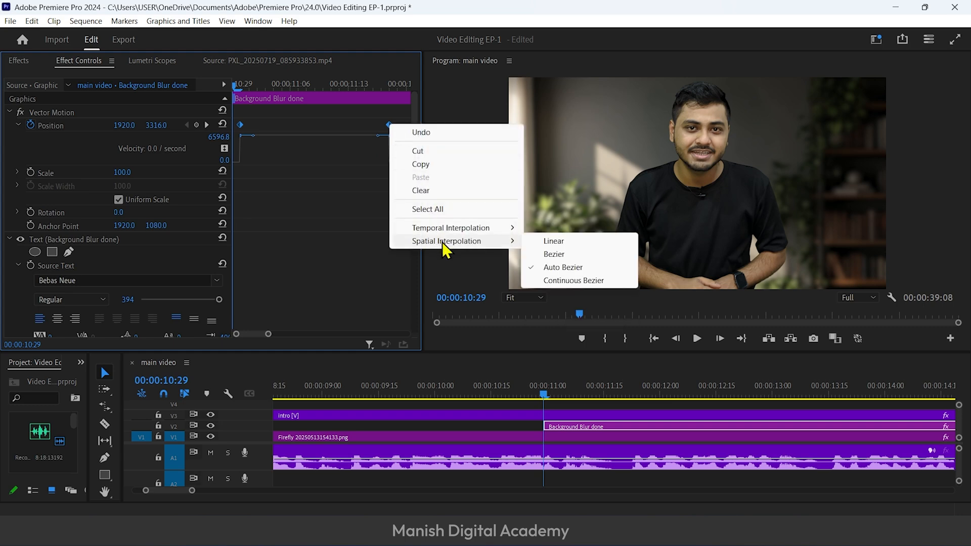
mouse_move(461, 229)
click(556, 299)
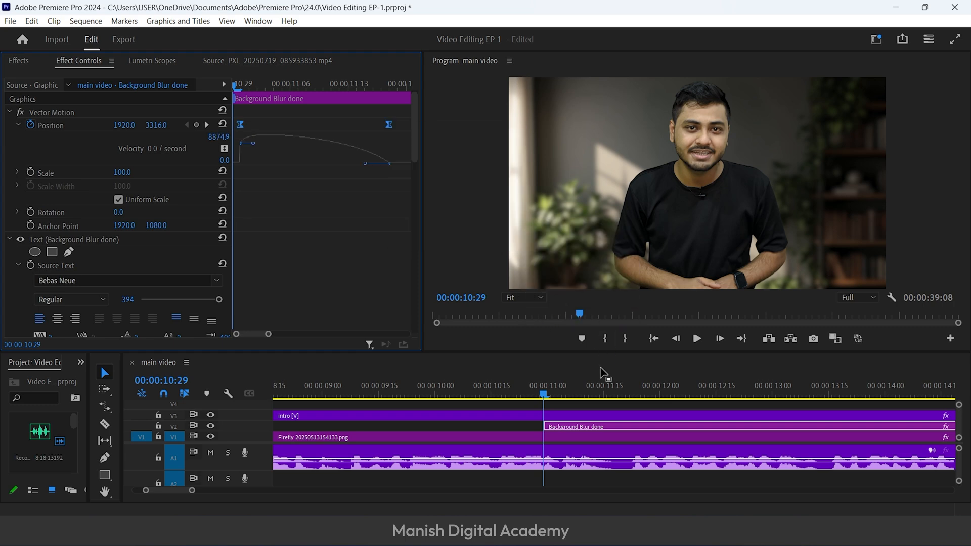
Reshape the title's Position velocity curve to peak early and settle slowly into the ending keyframe, and preview the rise
mouse_move(546, 391)
mouse_down()
mouse_move(597, 397)
mouse_move(548, 400)
mouse_up()
click(354, 164)
click(206, 125)
drag(353, 164, 289, 165)
click(239, 84)
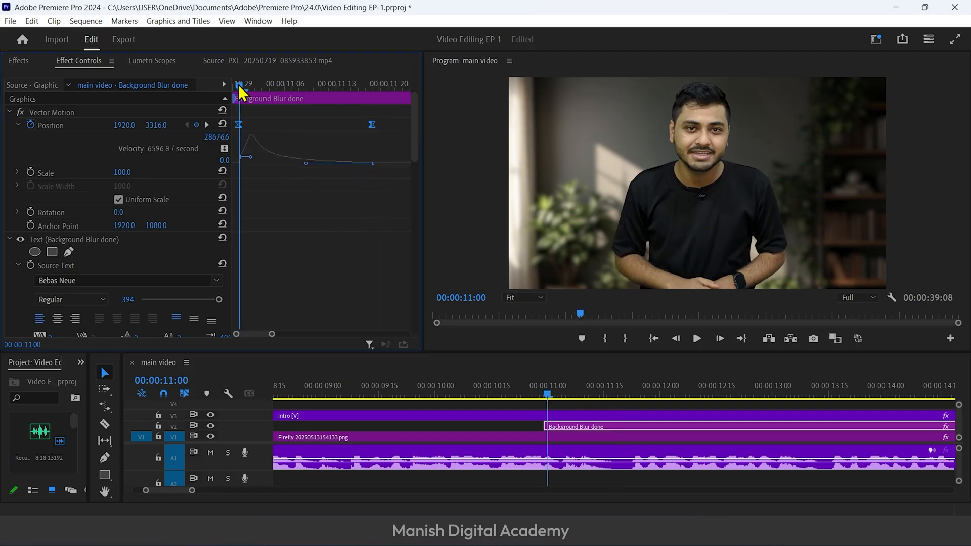
key(space)
key(space)
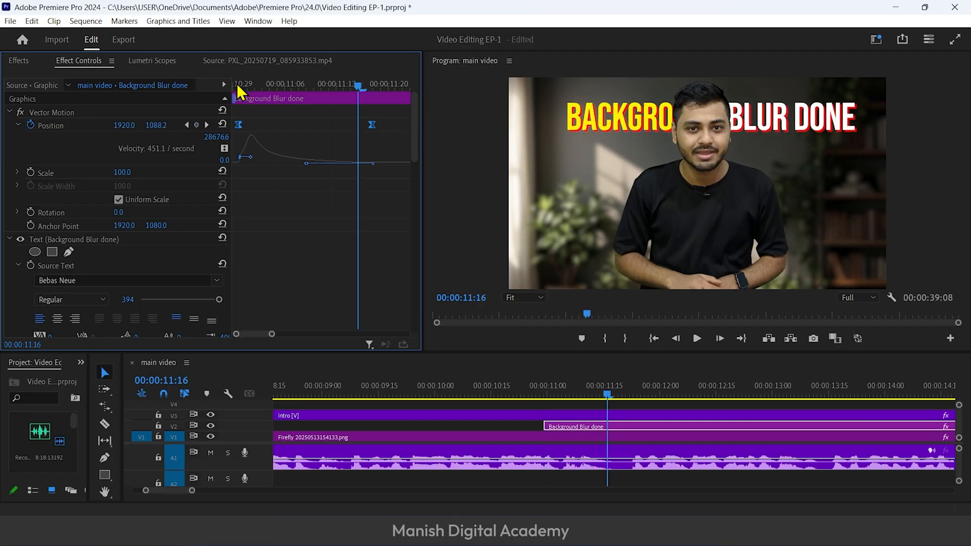
click(237, 84)
key(space)
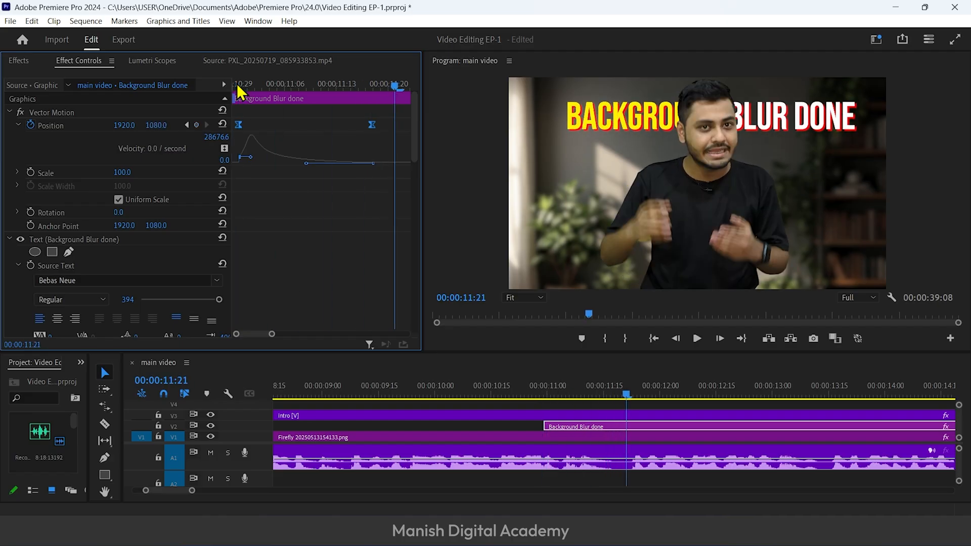
Copy the Position keyframes to the title's end and reorder them so it drops from 1920, 1080 to 1920, 3316 around 00:00:15:10
click(233, 86)
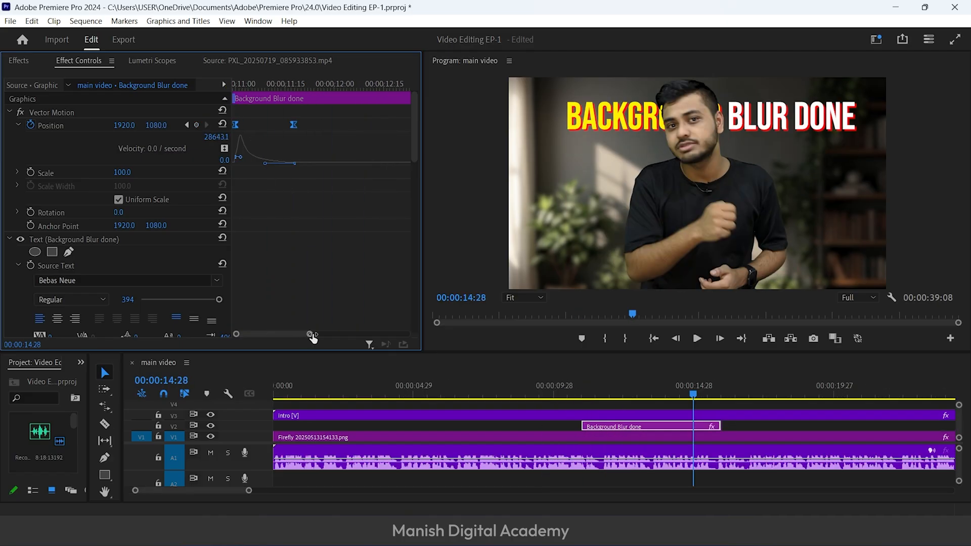
drag(310, 338, 405, 329)
drag(380, 87, 394, 90)
key(ctrl+v)
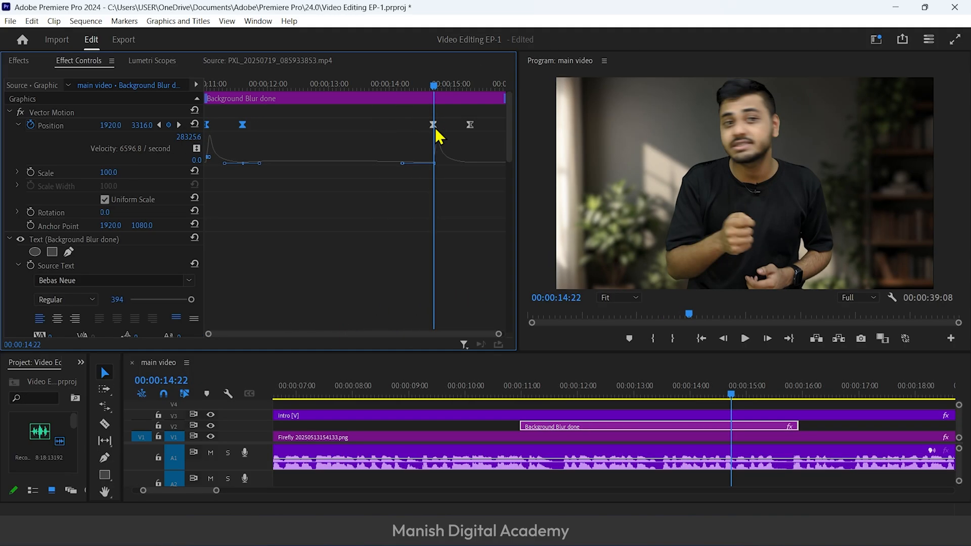
drag(434, 125, 474, 125)
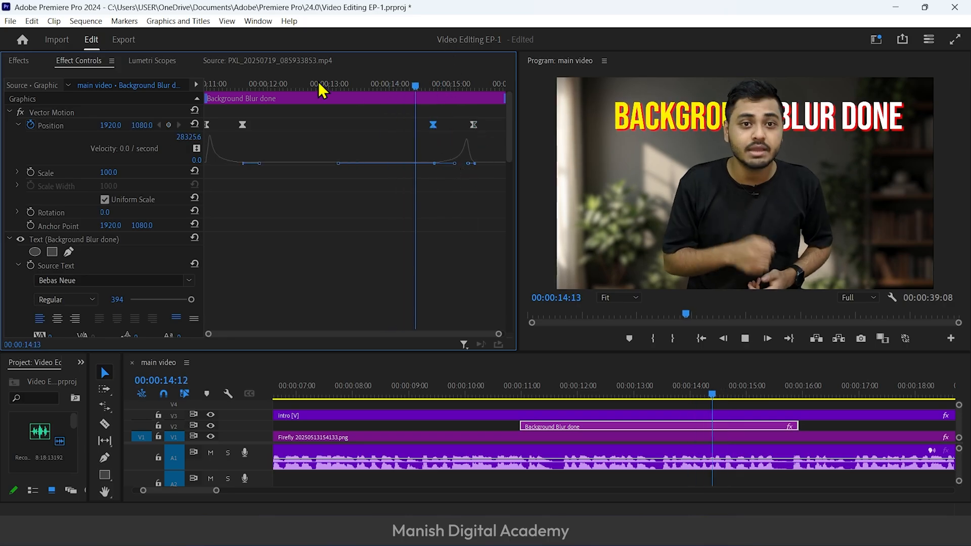
Play back the title clip to check the timing of its rise and its closing drop behind the presenter
key(space)
drag(318, 81, 188, 91)
key(space)
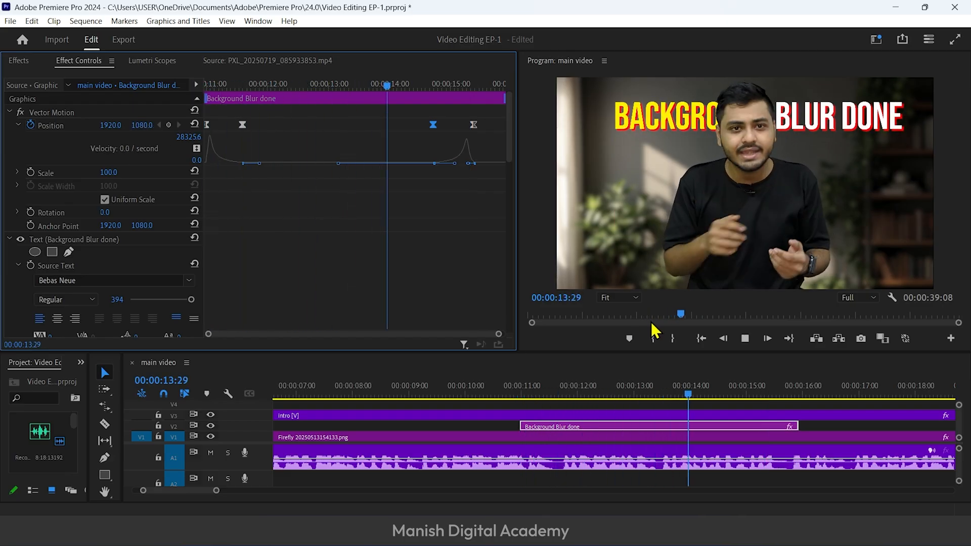
key(space)
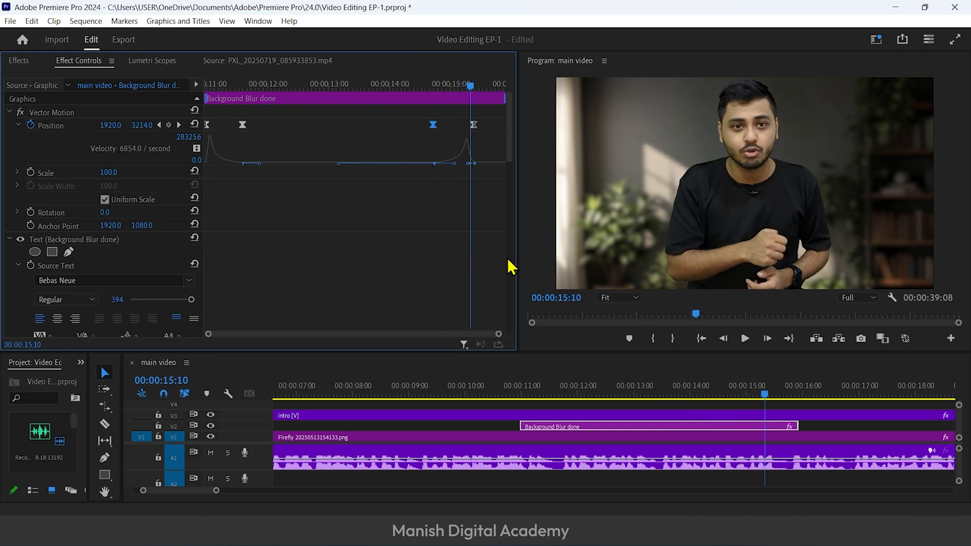
drag(369, 85, 380, 127)
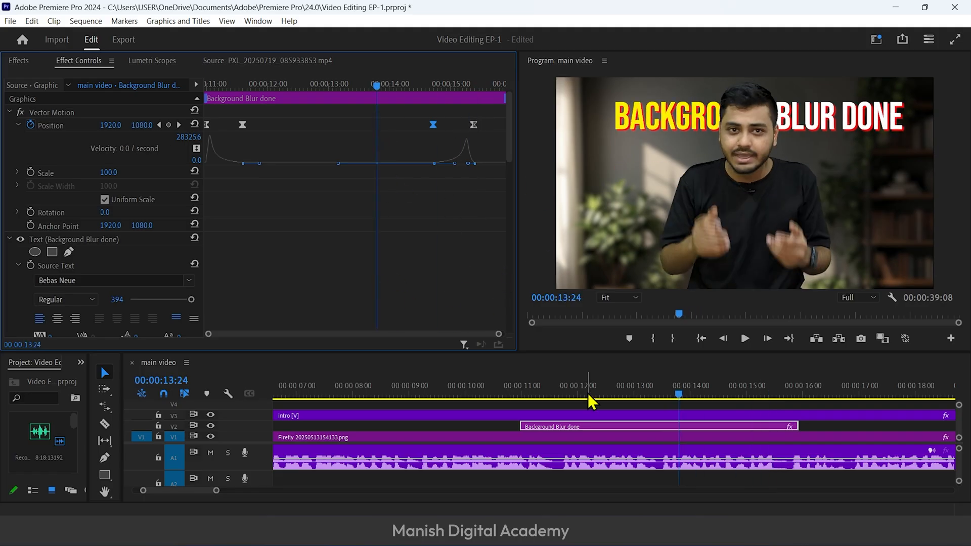
Move the playhead past the end of the title clip to 00:00:17:25 in the main video sequence
scroll(859, 464, down, 5)
key(minus)
click(548, 390)
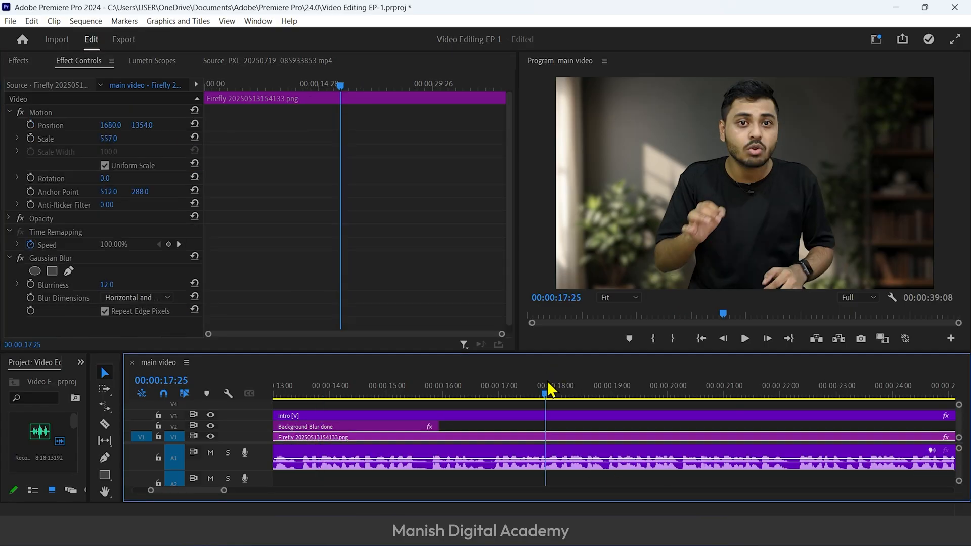
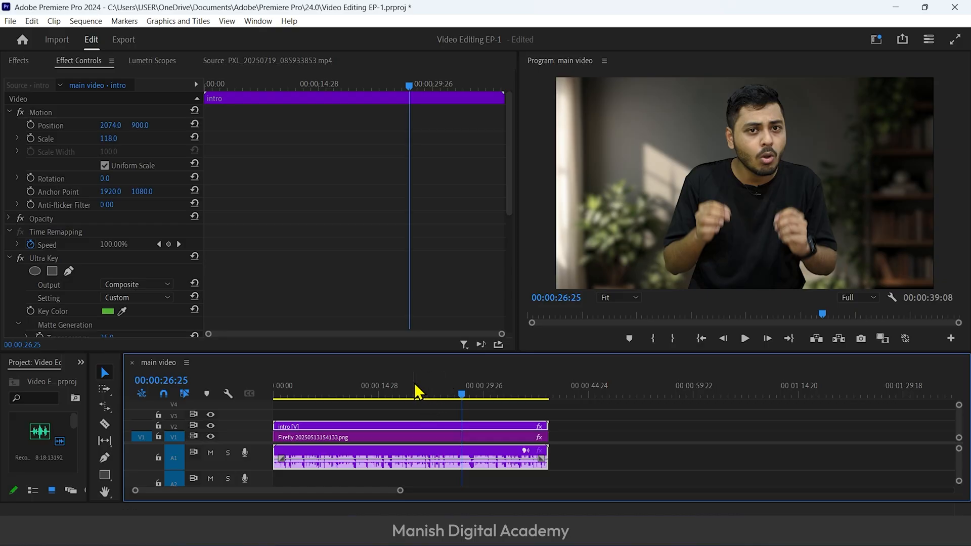
Play back the main video sequence from around 00:00:25 to listen to the presenter's original audio
click(445, 392)
key(space)
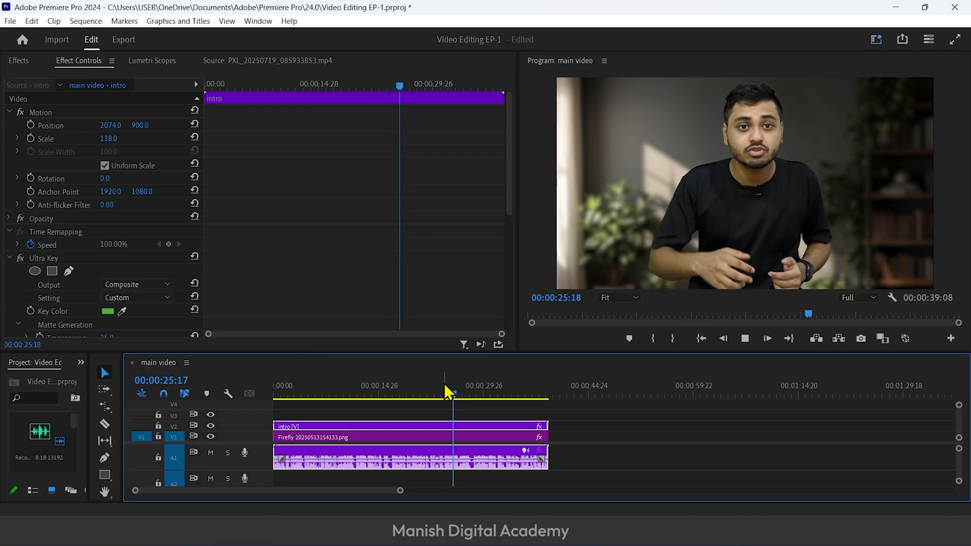
key(space)
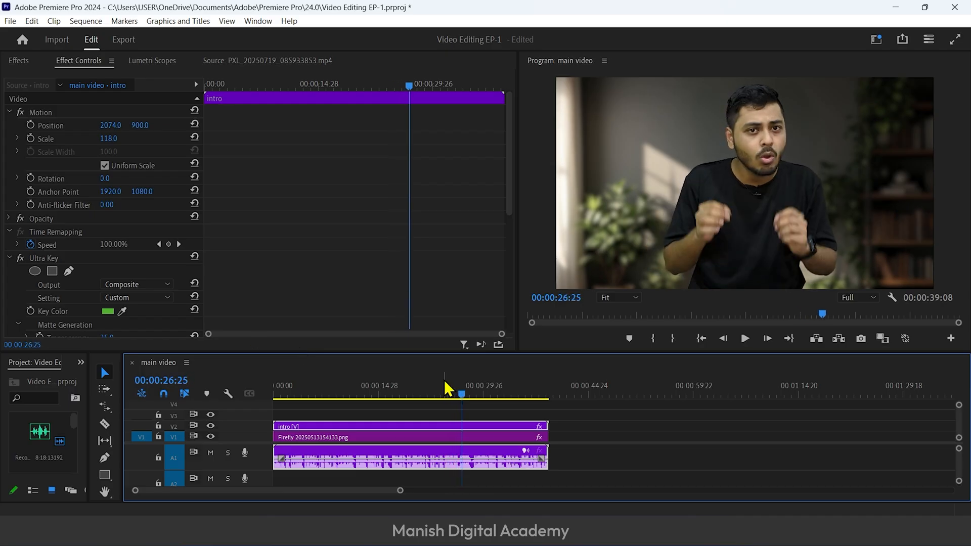
Look through the available Audio Effects categories in the effects library
key(shift+7)
click(130, 77)
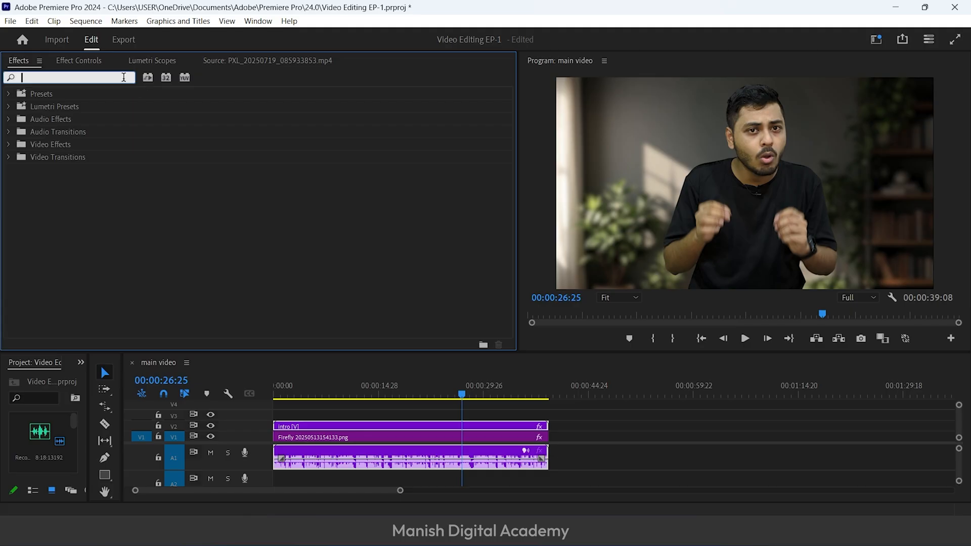
click(8, 120)
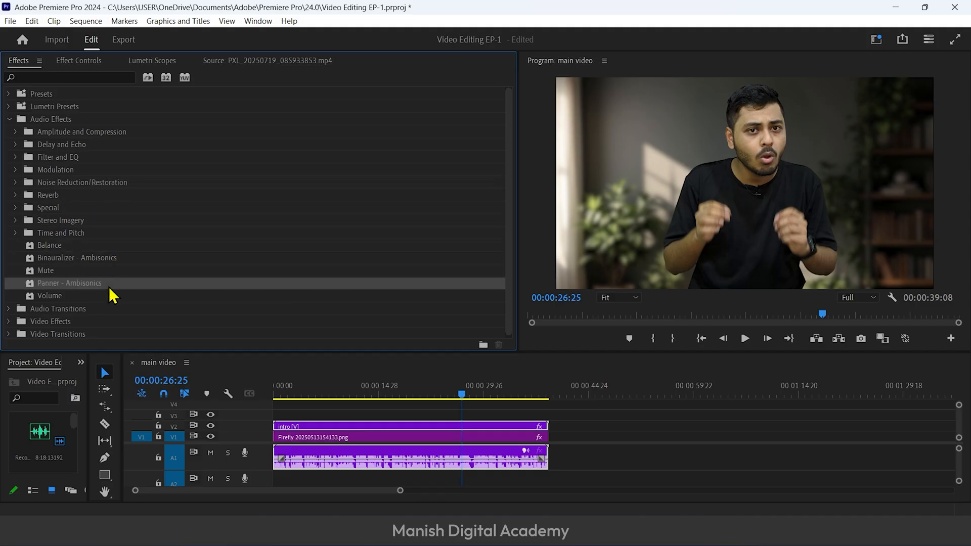
click(9, 120)
Play back the main video sequence from around 00:00:15 to check its sound once more
click(433, 396)
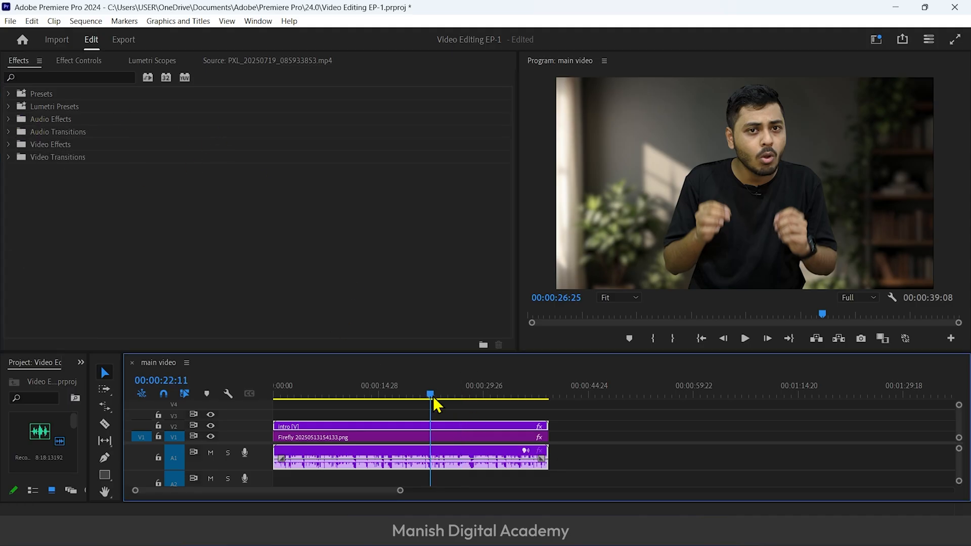
click(379, 394)
key(space)
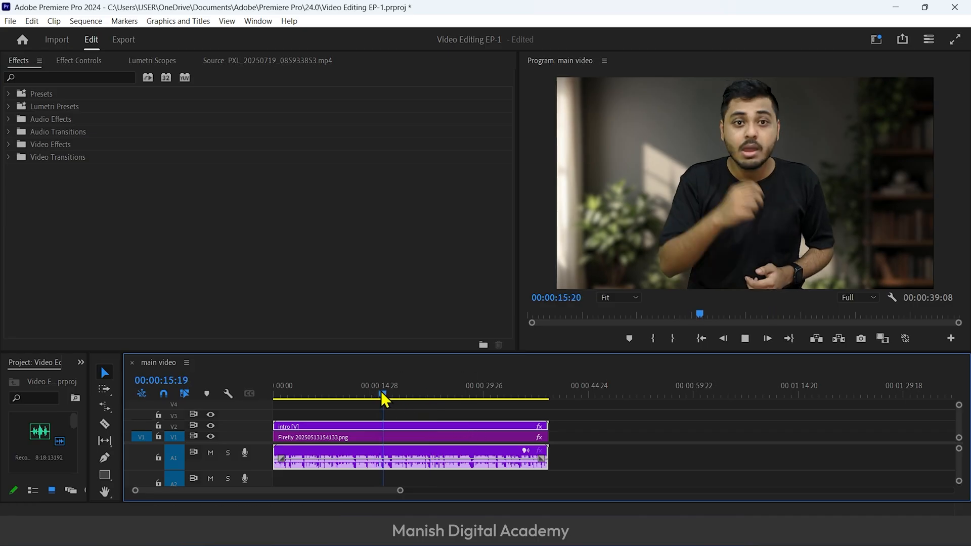
key(space)
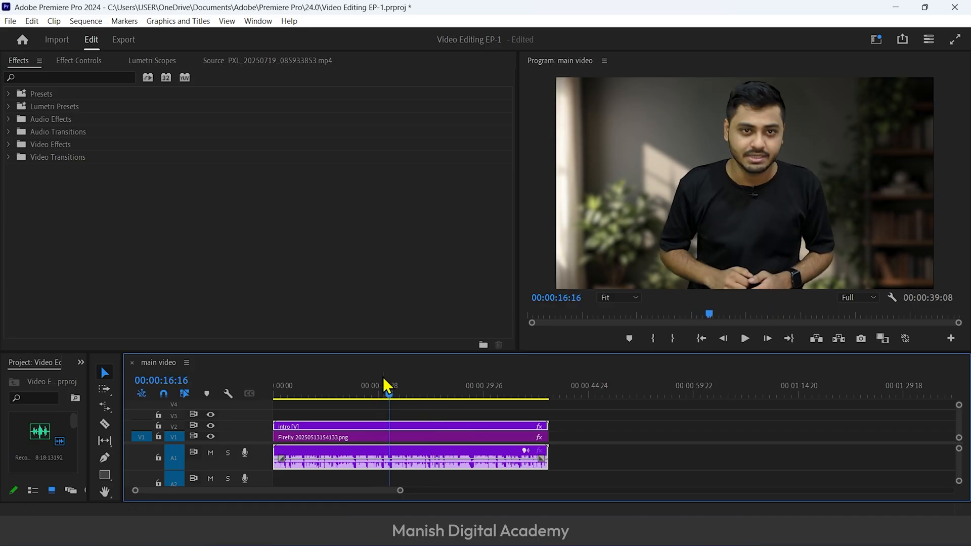
Export the main video sequence's audio in MP3 format as main video.mp3 into the "just for demo" folder
click(125, 41)
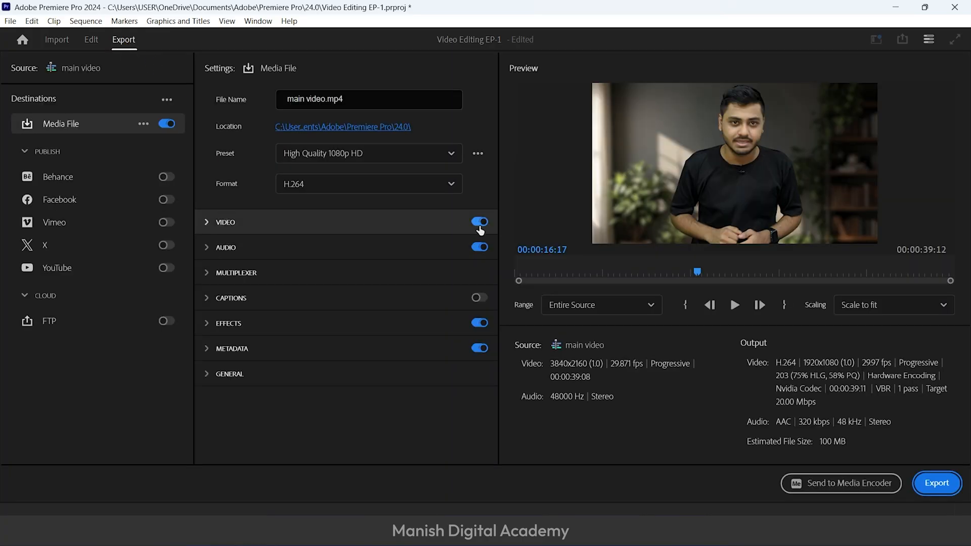
click(480, 224)
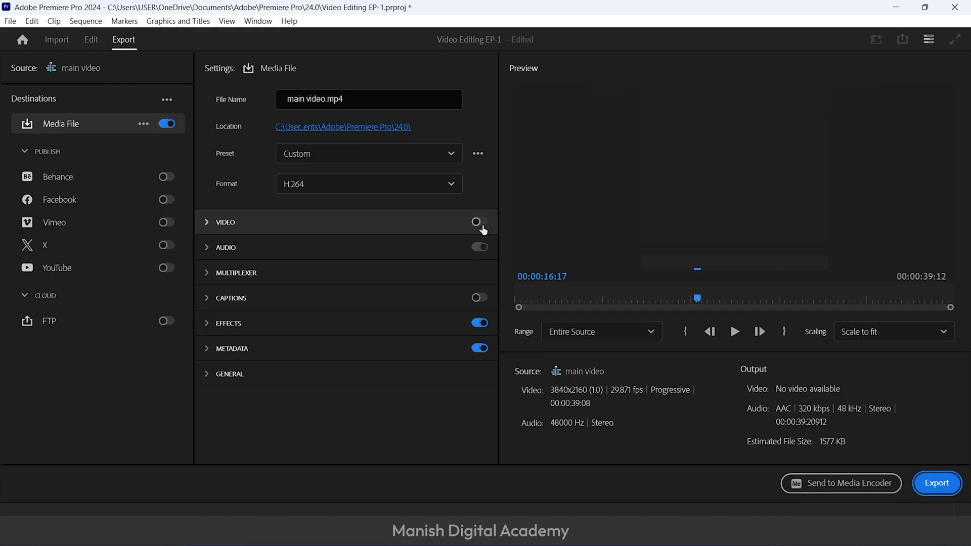
click(357, 128)
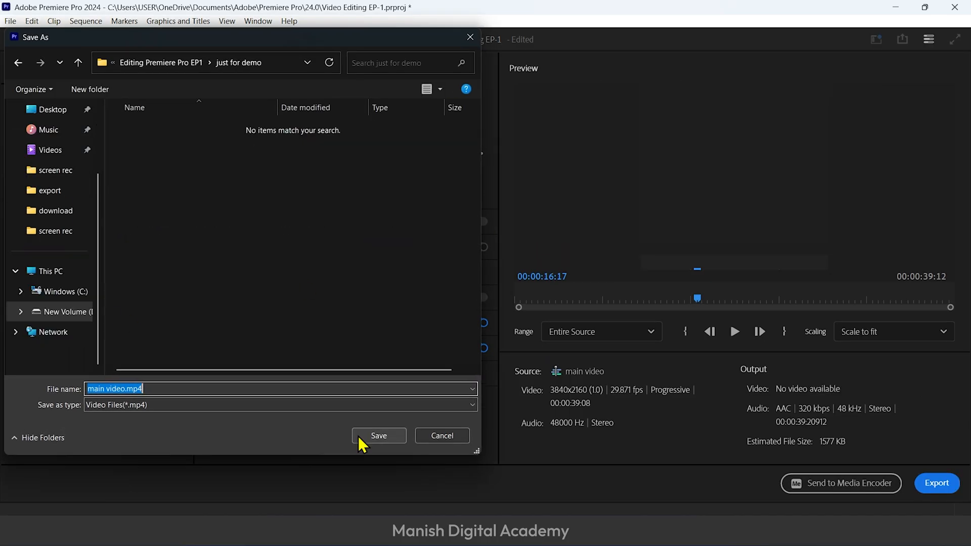
click(365, 377)
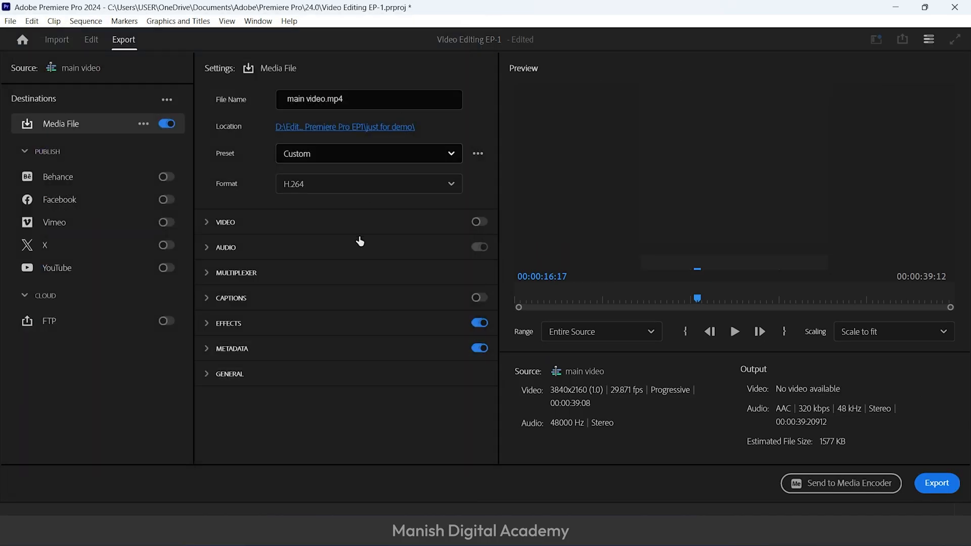
click(438, 186)
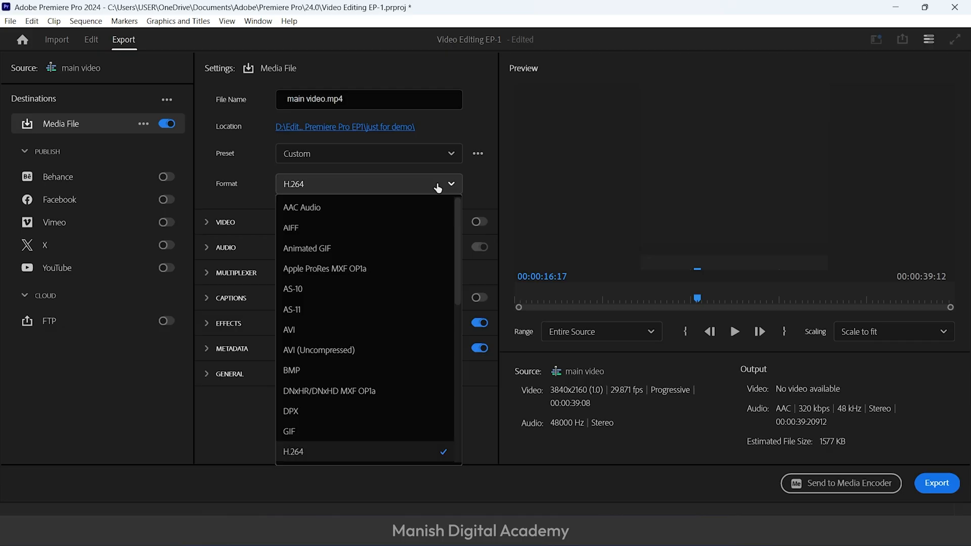
scroll(448, 426, down, 5)
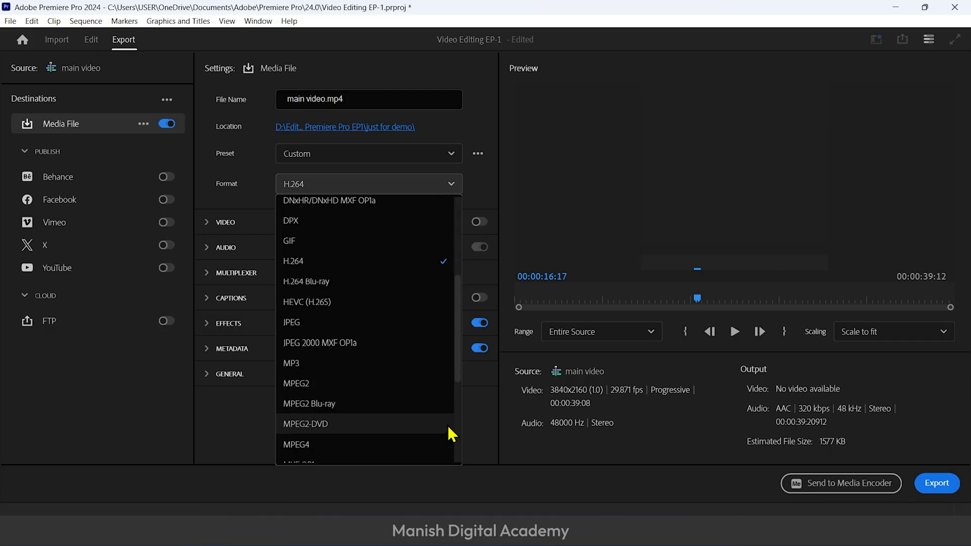
click(350, 367)
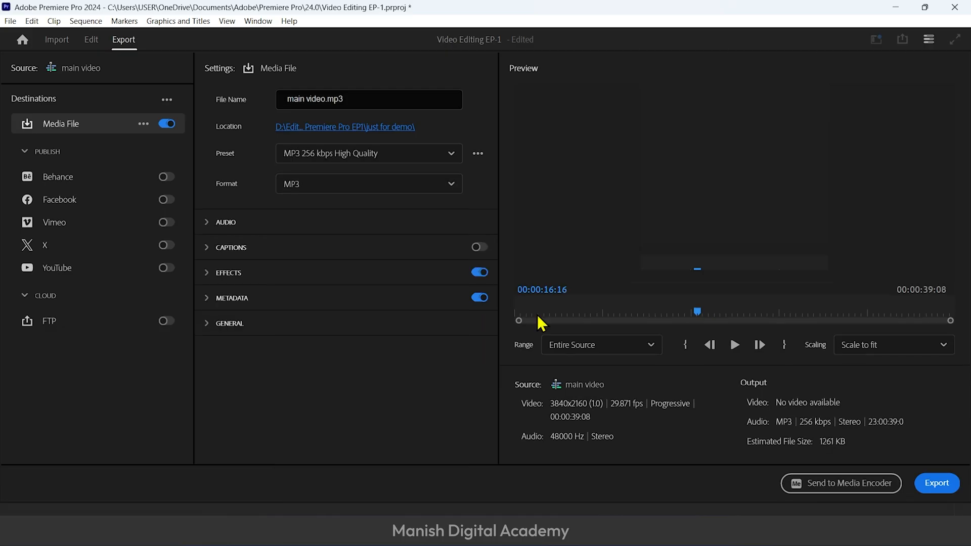
click(940, 486)
Switch to the Brave browser, search the web for "podcast" and open the Adobe Podcast site
click(416, 532)
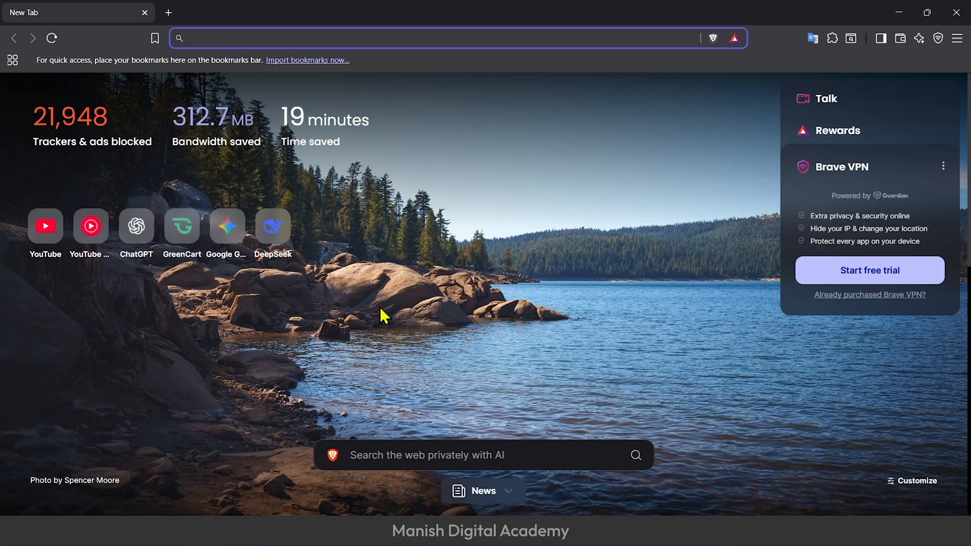
text(po)
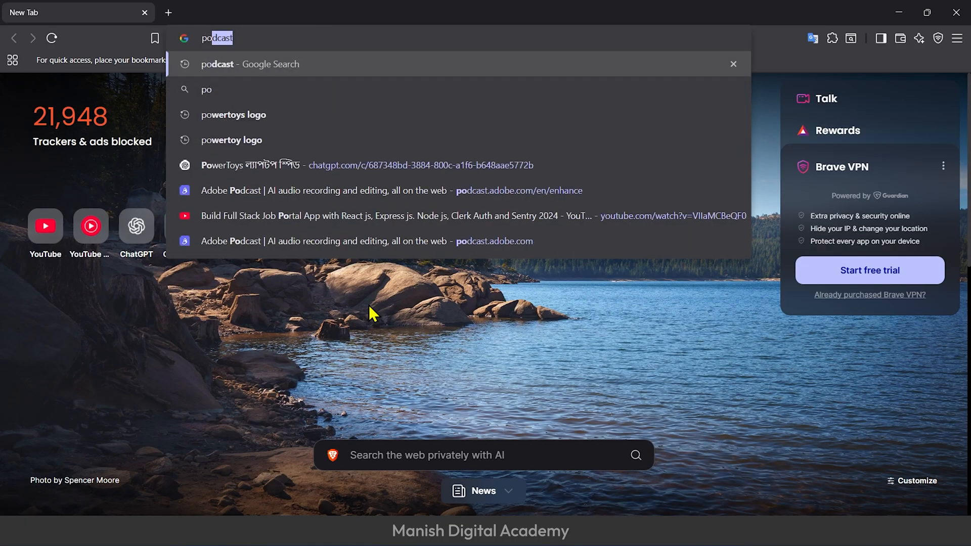
click(423, 67)
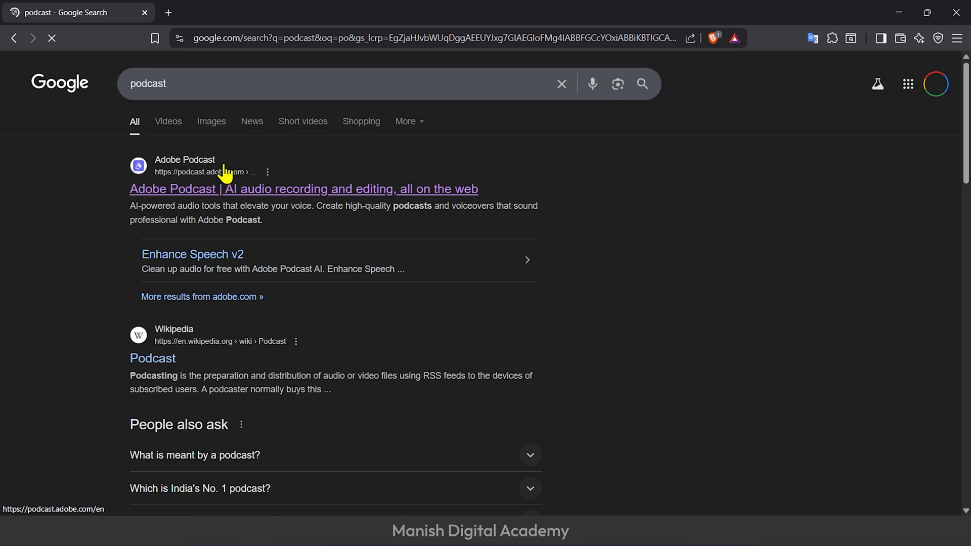
drag(100, 167, 486, 208)
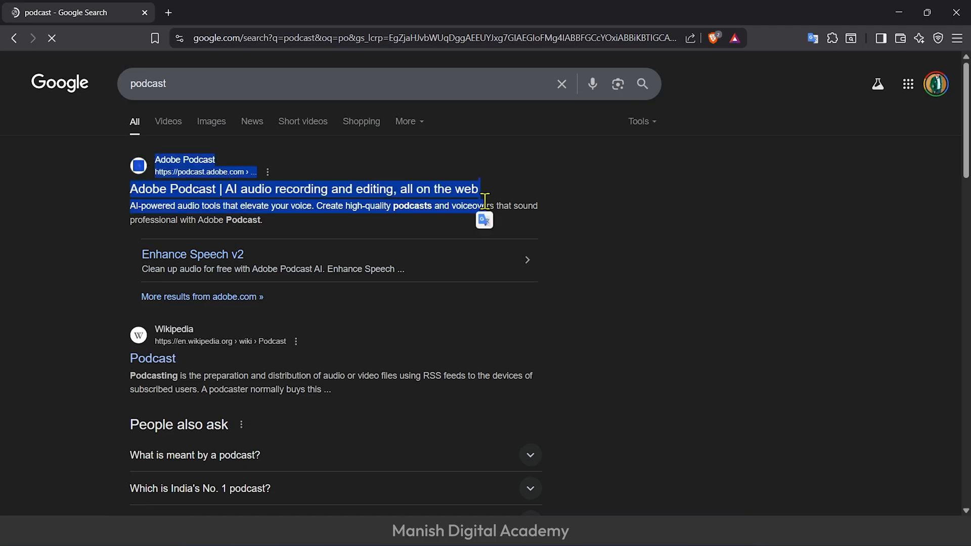
click(414, 193)
click(14, 38)
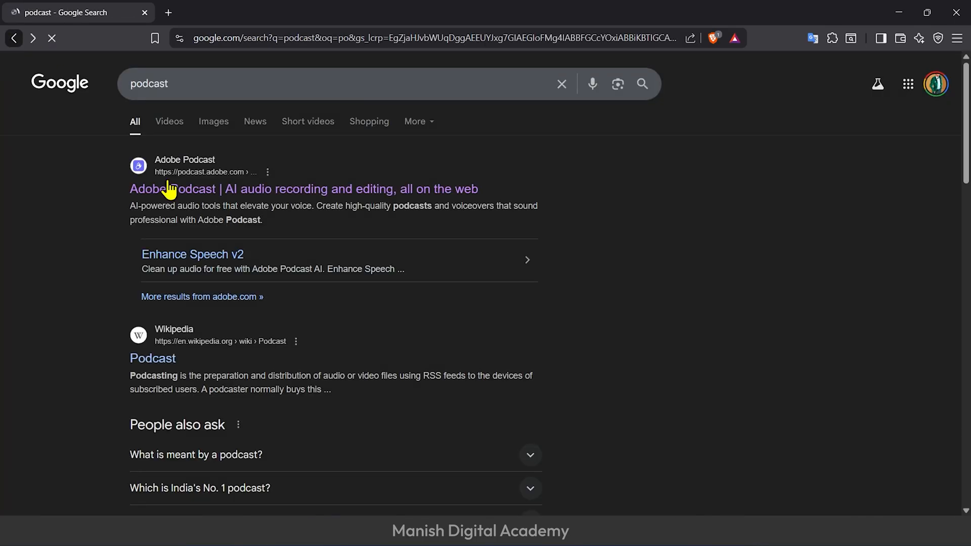
click(206, 190)
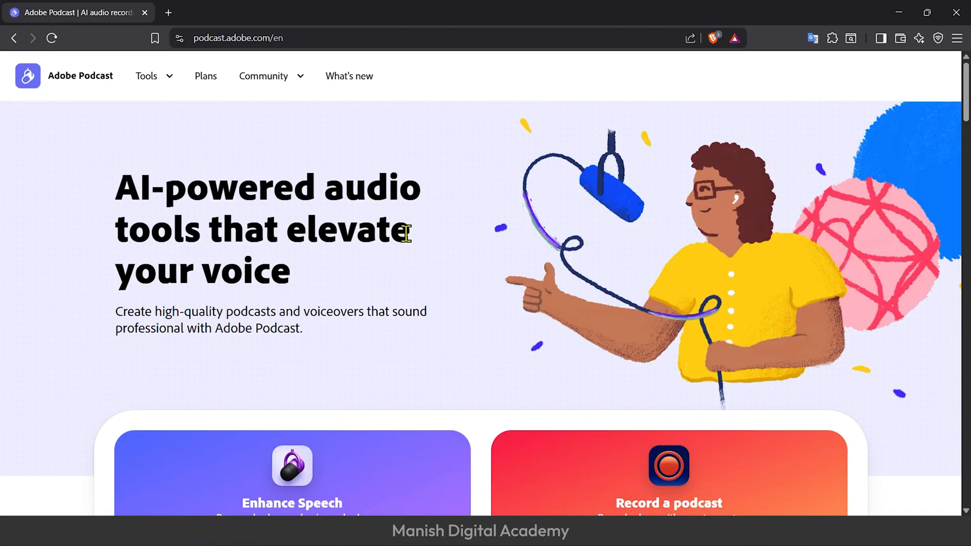
Upload the exported audio to Enhance Speech v2 and download the enhanced WAV file
scroll(491, 281, down, 5)
scroll(457, 245, up, 4)
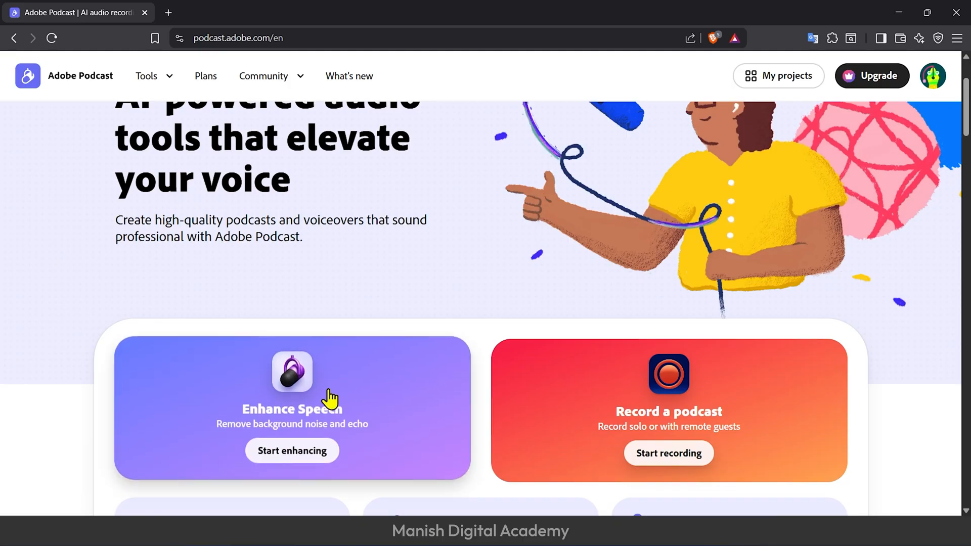
click(298, 460)
scroll(383, 384, down, 3)
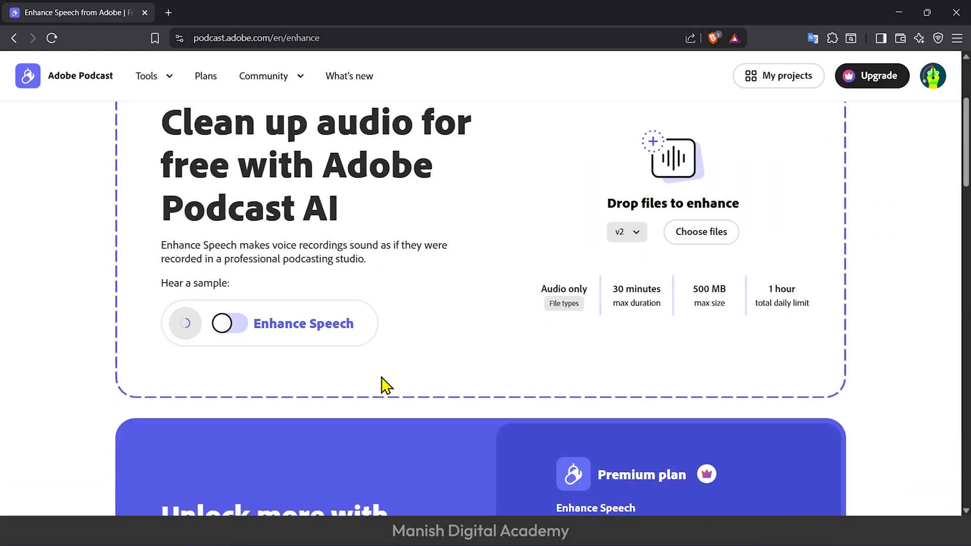
click(707, 242)
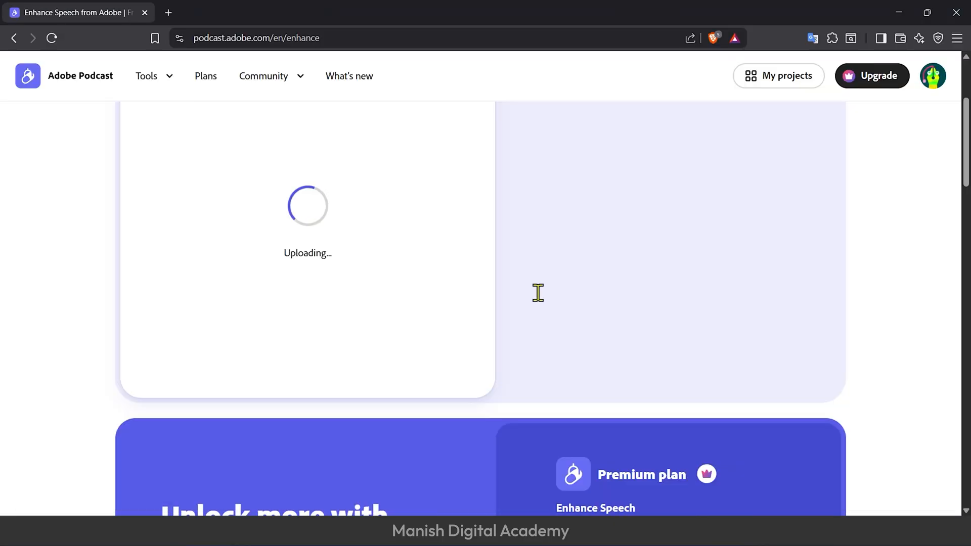
triple_click(543, 327)
click(595, 365)
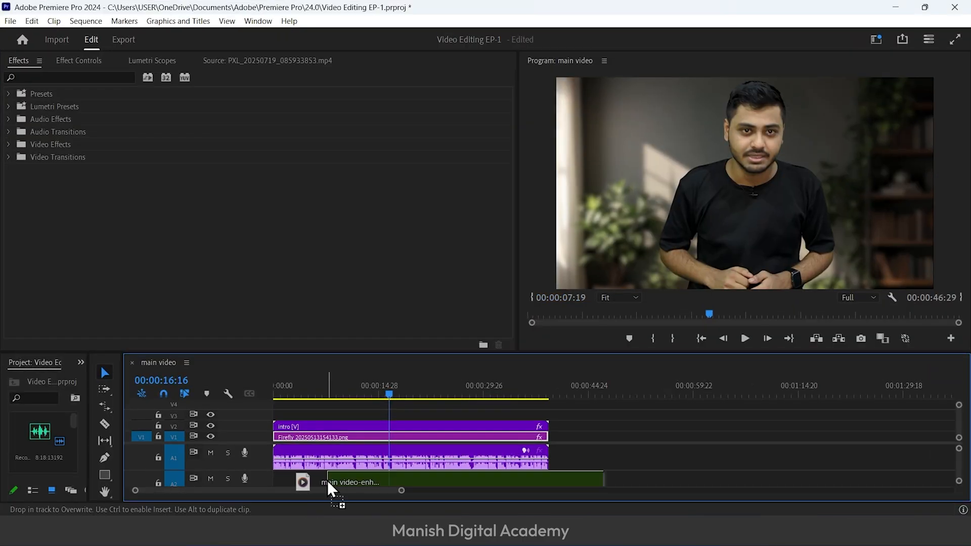
Back in Premiere Pro, place the enhanced audio on track A2 and synchronize it with the intro clip by audio track channel 1
drag(327, 481, 444, 476)
drag(436, 352, 434, 258)
drag(452, 438, 322, 434)
click(357, 416)
right_click(355, 434)
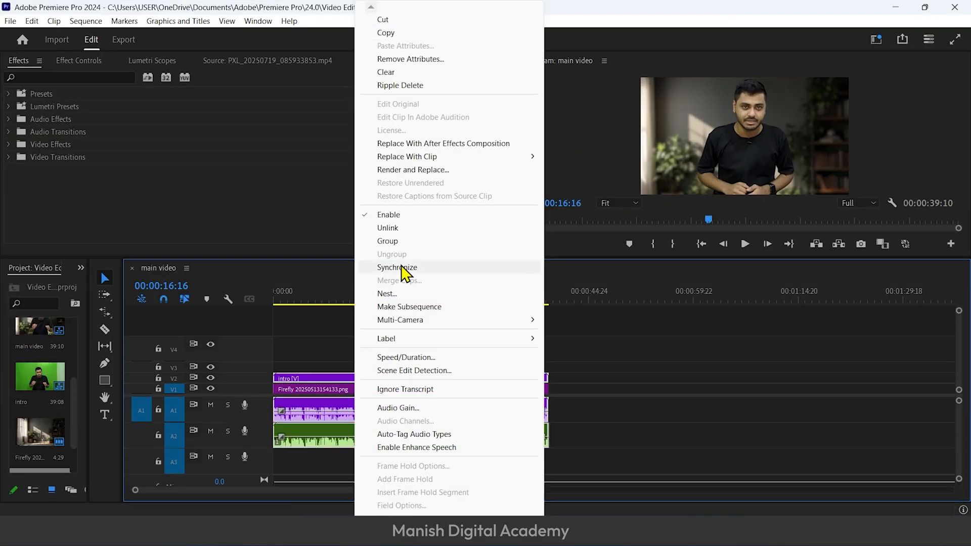
click(403, 269)
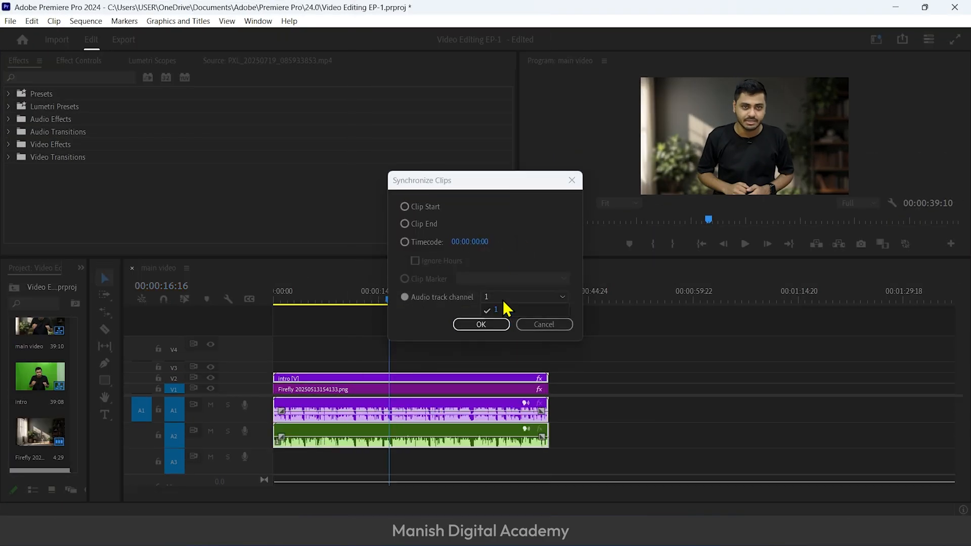
click(467, 328)
Razor the enhanced audio on track A2 near the start of the sequence and ripple delete the short leading piece
key(space)
key(equal)
key(equal)
click(360, 389)
drag(466, 299, 238, 306)
key(equal)
key(equal)
key(equal)
key(equal)
key(c)
shift+click(295, 435)
key(v)
click(284, 438)
key(shift+Delete)
Mute the original audio track A1 and play back the opening to hear the enhanced audio
click(318, 408)
click(211, 405)
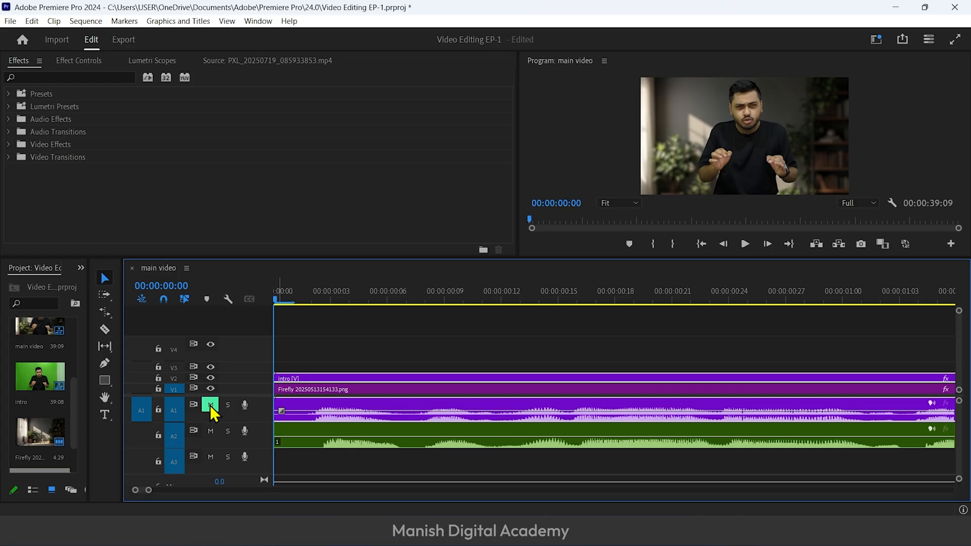
key(space)
click(311, 291)
key(minus)
key(minus)
key(space)
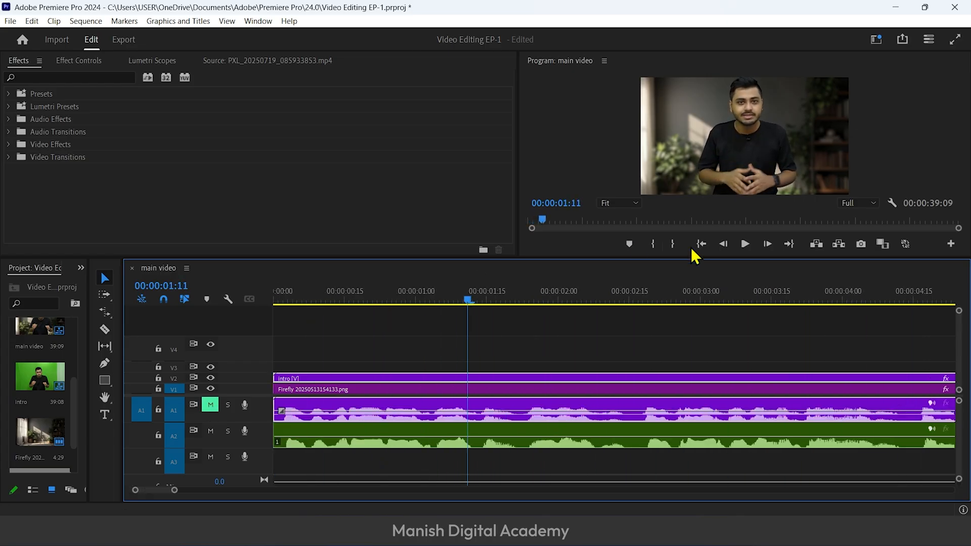
drag(585, 259, 585, 327)
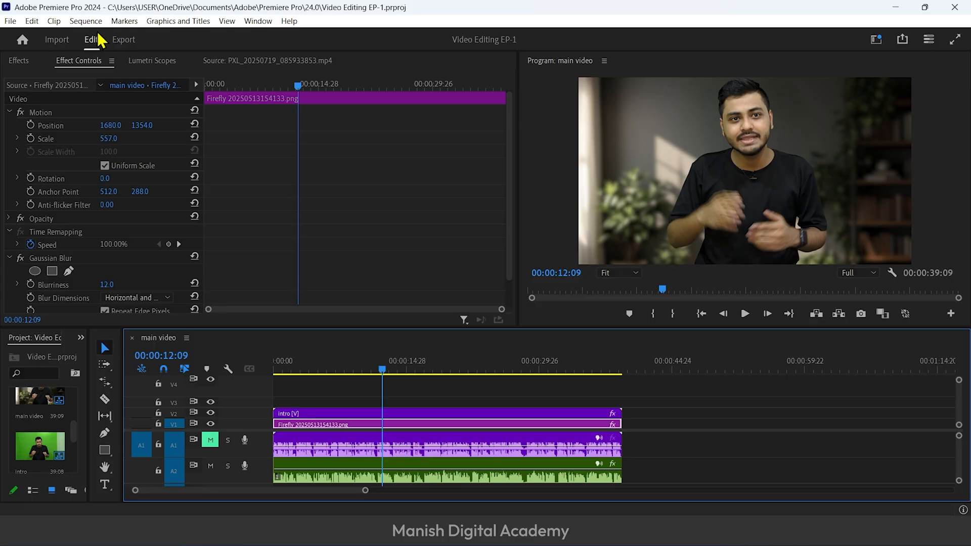
Open the export settings for the main video sequence and set the format to HEVC (H.265)
click(123, 41)
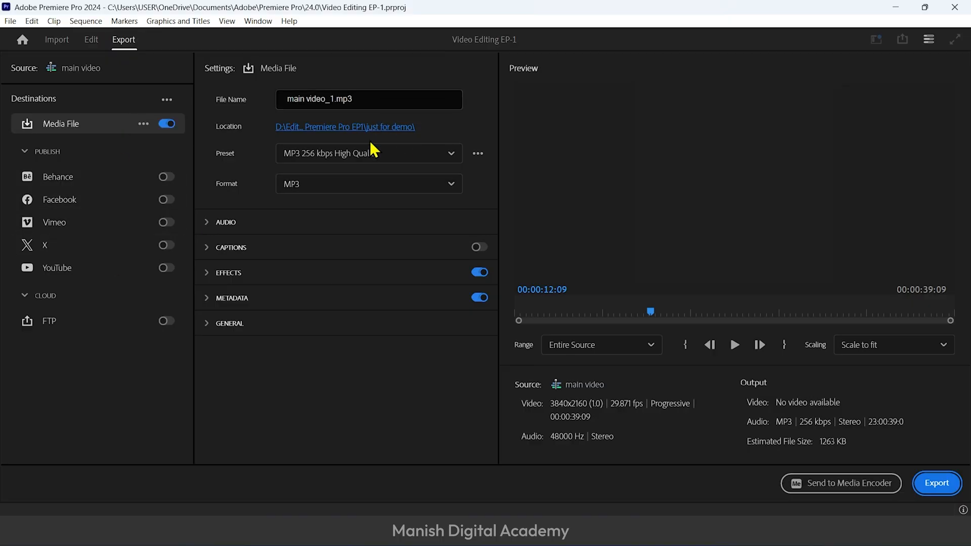
click(372, 154)
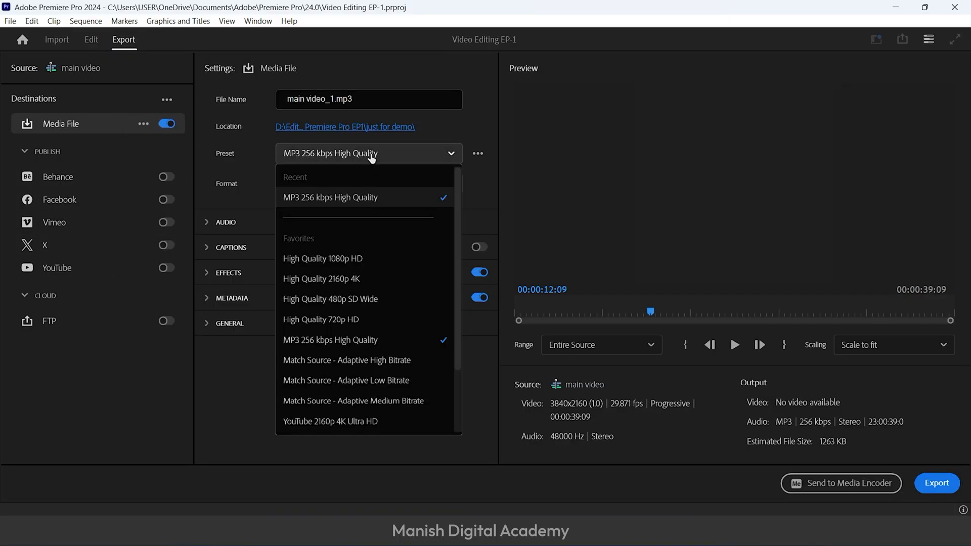
click(377, 180)
click(382, 189)
scroll(371, 384, down, 2)
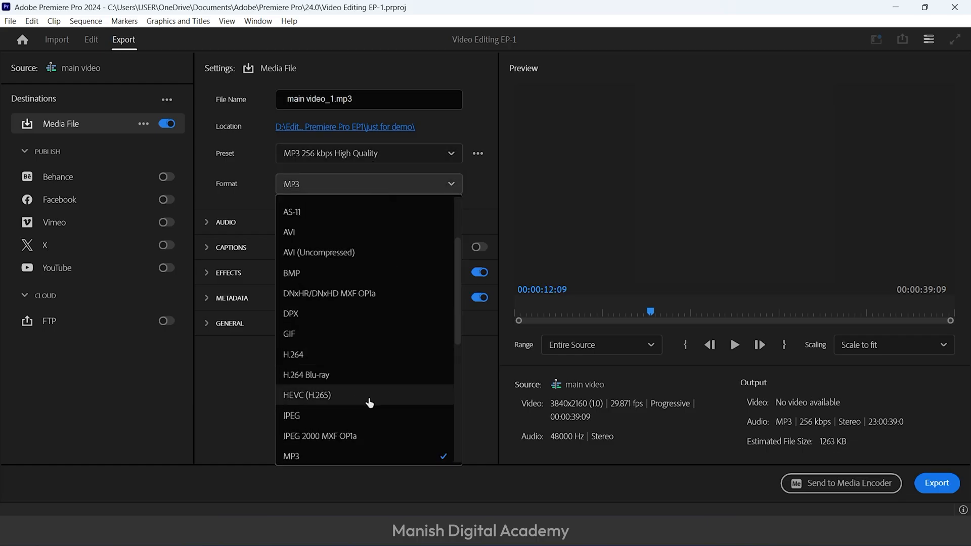
click(349, 395)
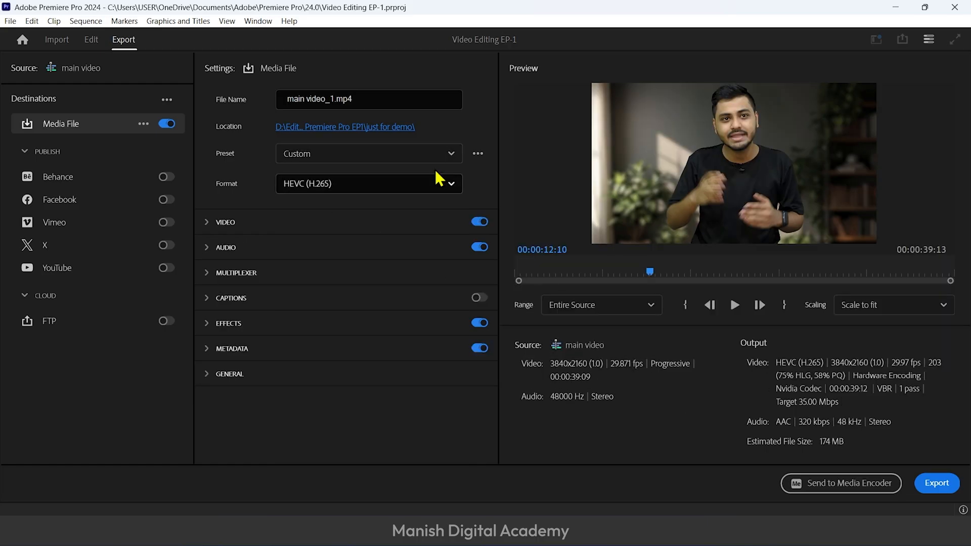
Search all export presets for "yout" and apply the YouTube 2160p 4K Ultra HD preset
click(423, 154)
scroll(336, 354, down, 3)
click(336, 419)
drag(571, 91, 482, 133)
drag(577, 103, 472, 51)
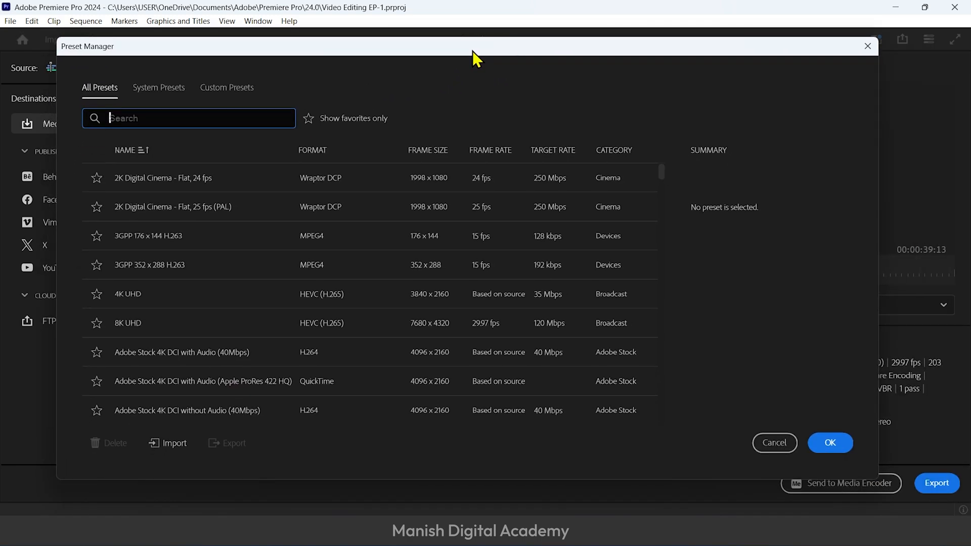
scroll(209, 284, down, 5)
scroll(208, 284, up, 5)
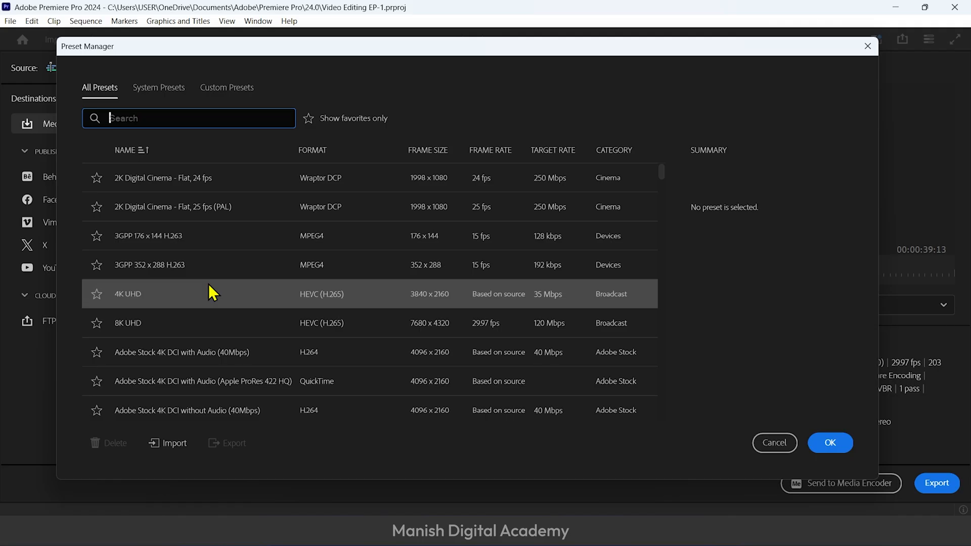
click(218, 109)
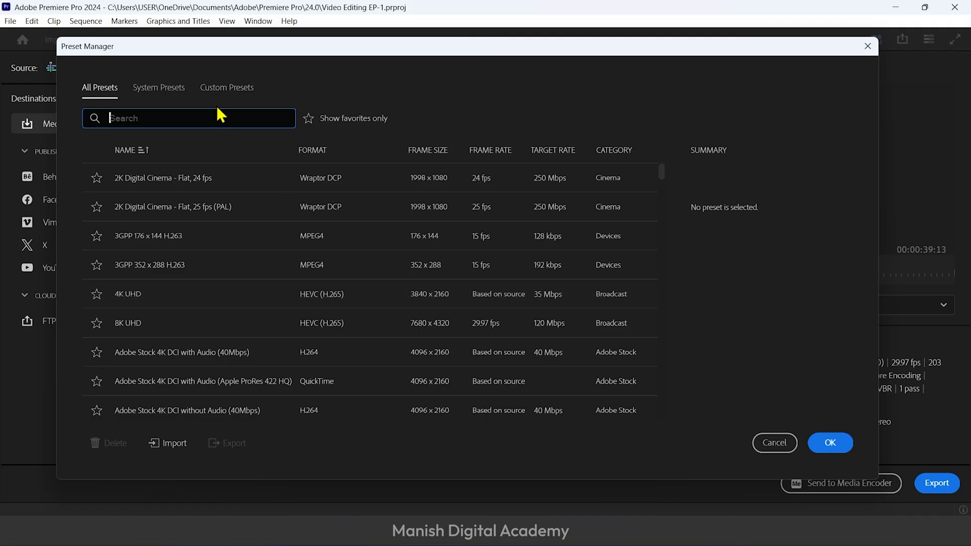
text(yout)
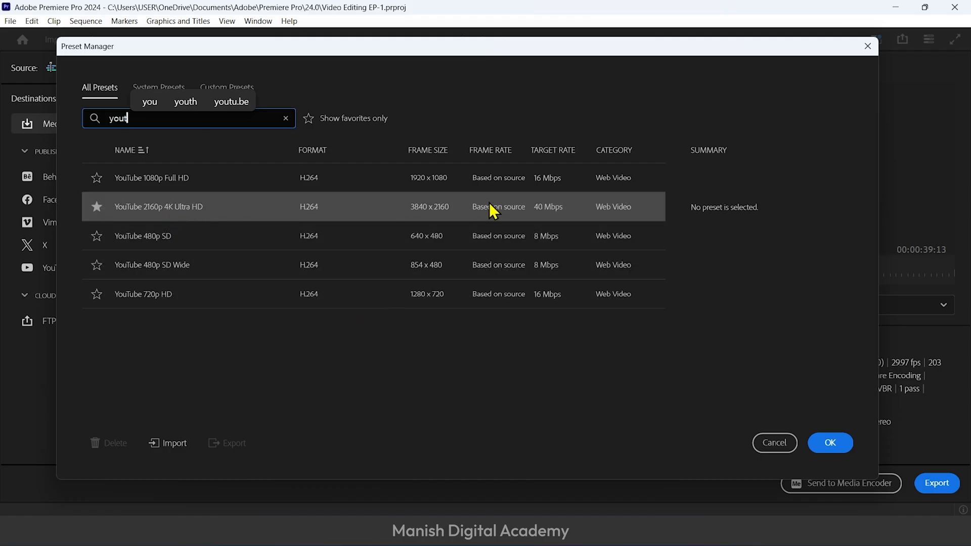
click(211, 213)
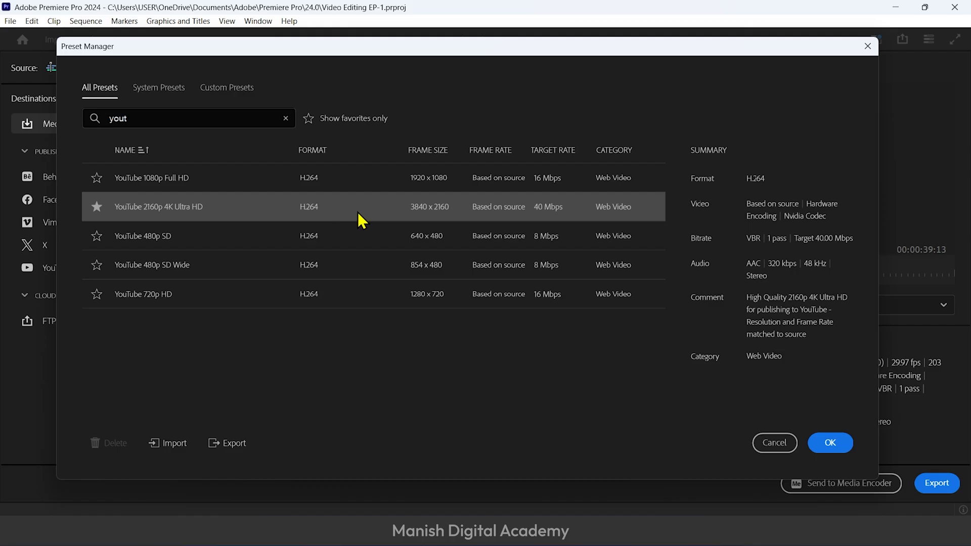
click(831, 443)
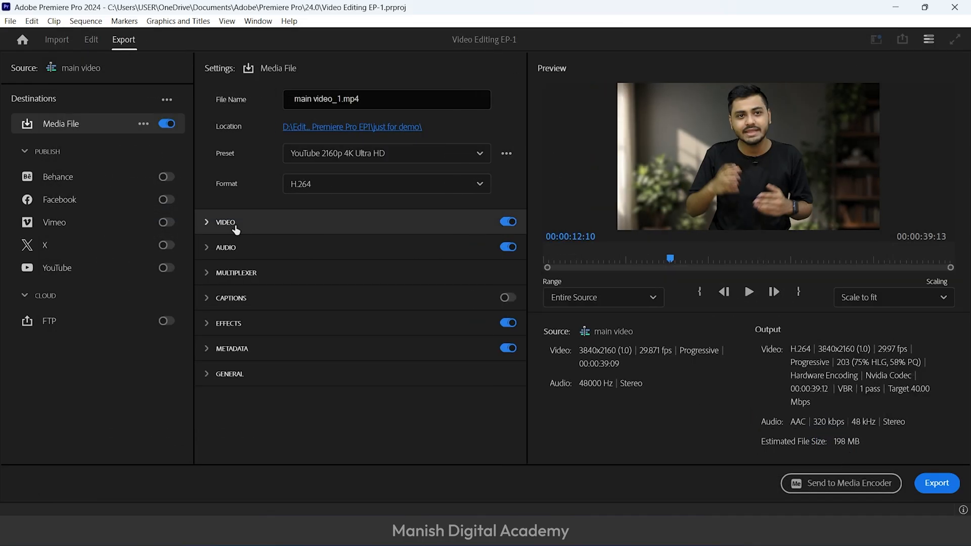
Match the export's video settings to the source and enable Render at Maximum Depth and Use Maximum Render Quality
click(207, 223)
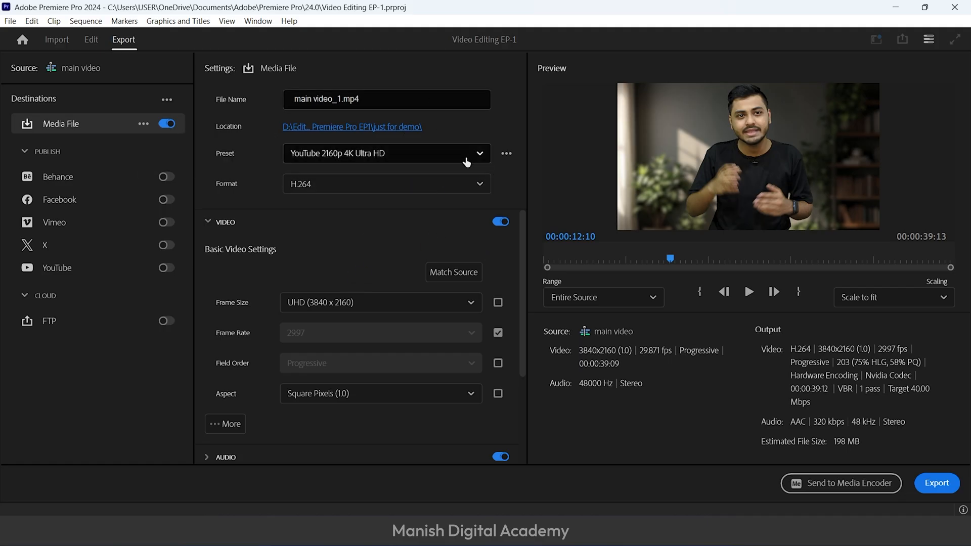
click(454, 274)
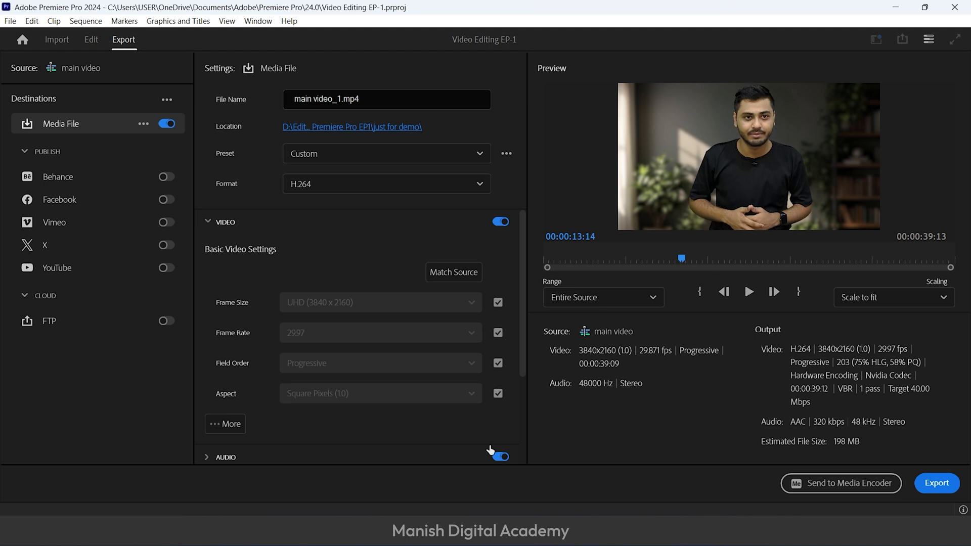
scroll(356, 362, down, 1)
click(222, 386)
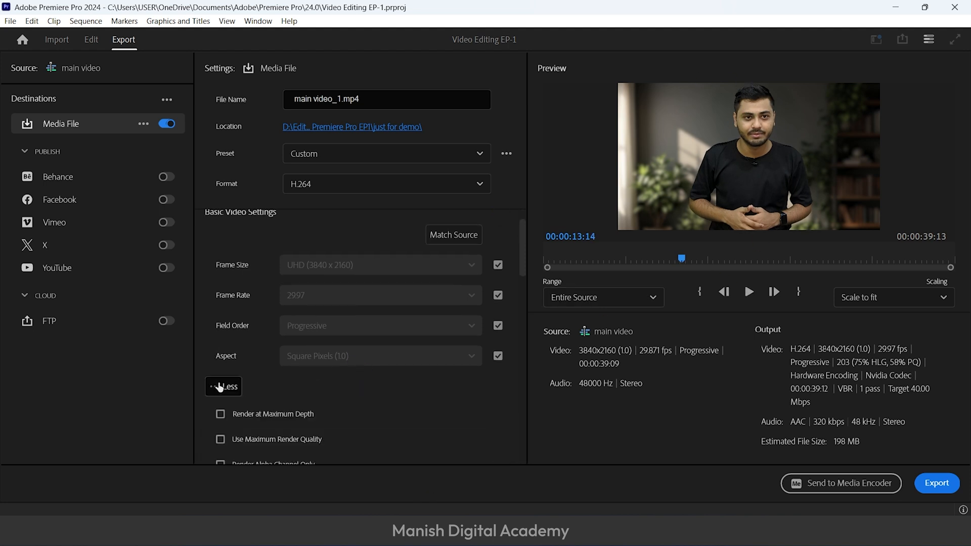
scroll(391, 379, down, 2)
click(220, 350)
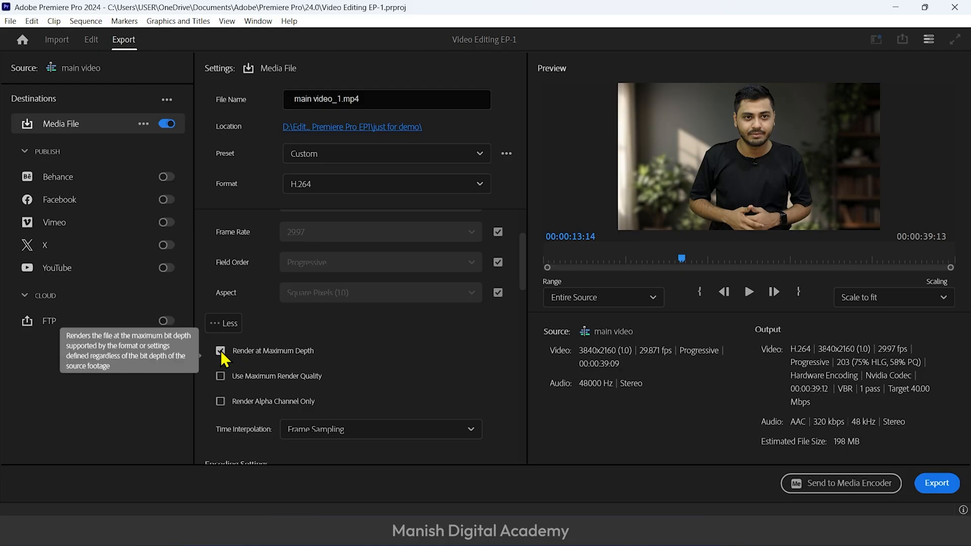
scroll(397, 353, down, 1)
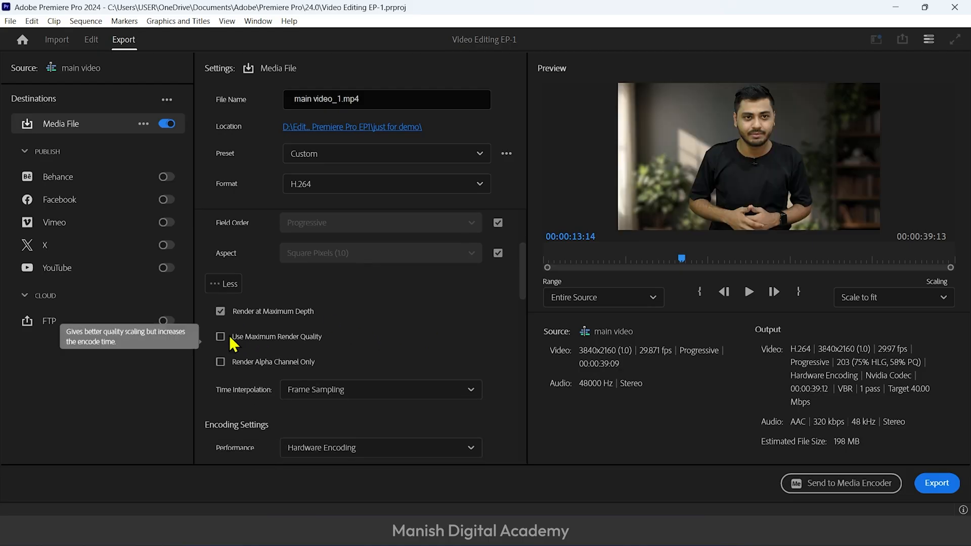
click(221, 337)
scroll(457, 296, up, 1)
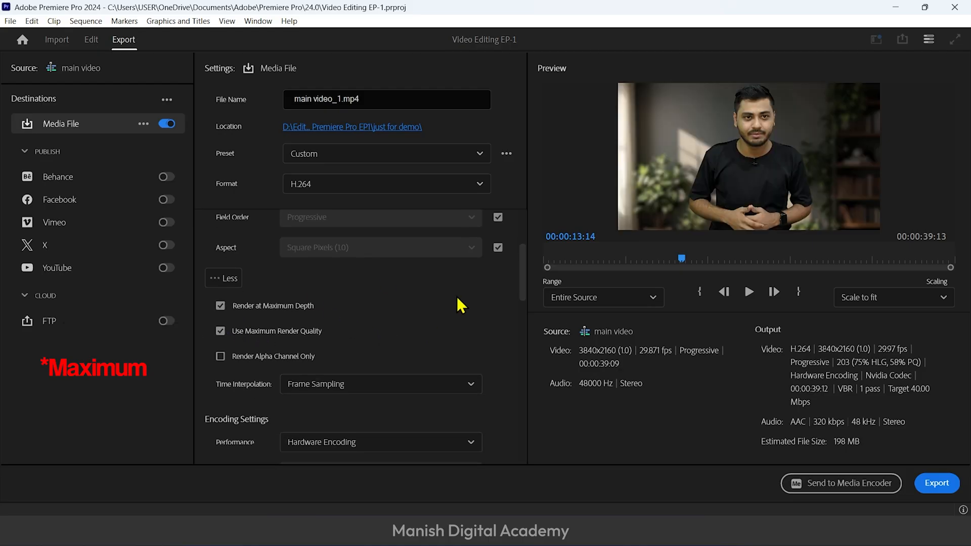
click(237, 307)
scroll(278, 310, up, 4)
click(213, 223)
Set the channels in the export's audio settings to Stereo
click(214, 247)
scroll(503, 332, down, 1)
click(411, 385)
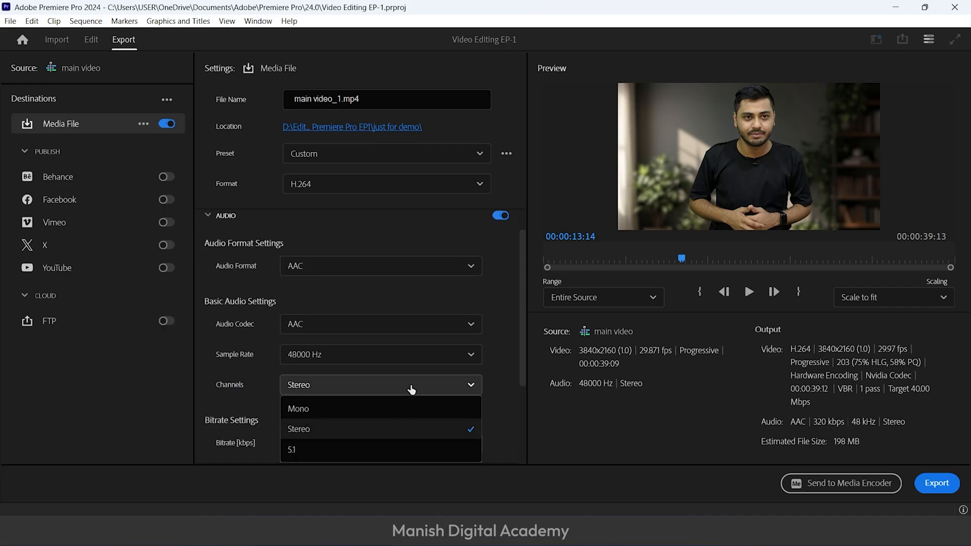
click(338, 431)
scroll(493, 302, up, 1)
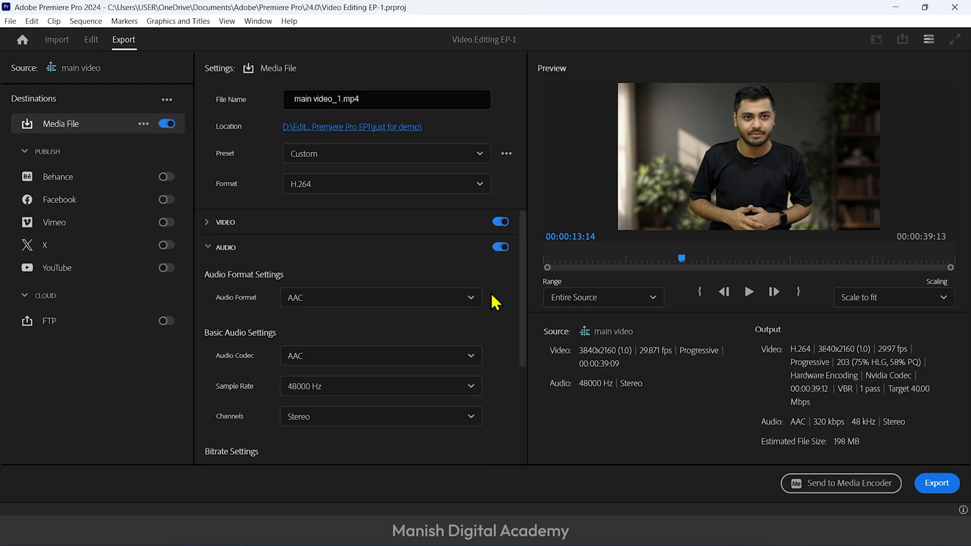
click(217, 248)
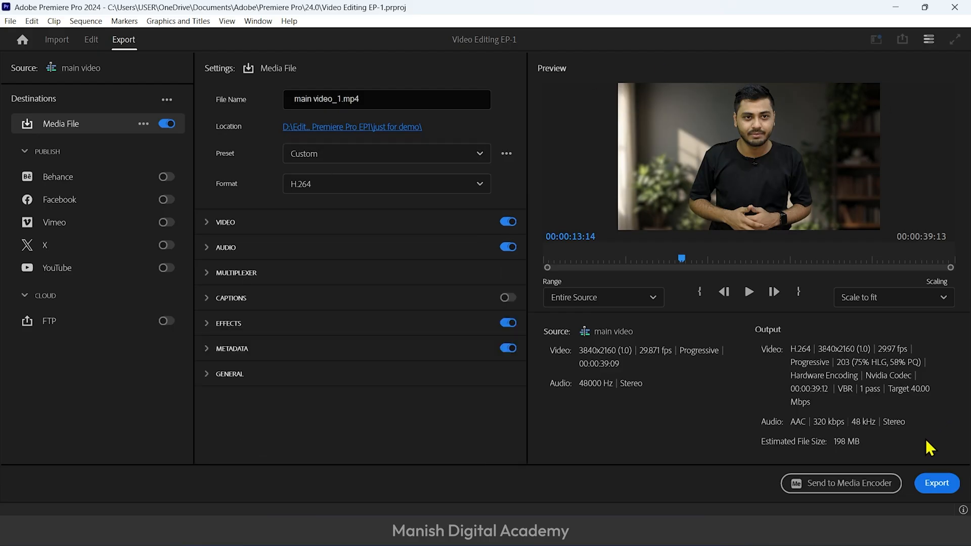
Start exporting the main video sequence with the current settings, and cancel the encoding
click(940, 495)
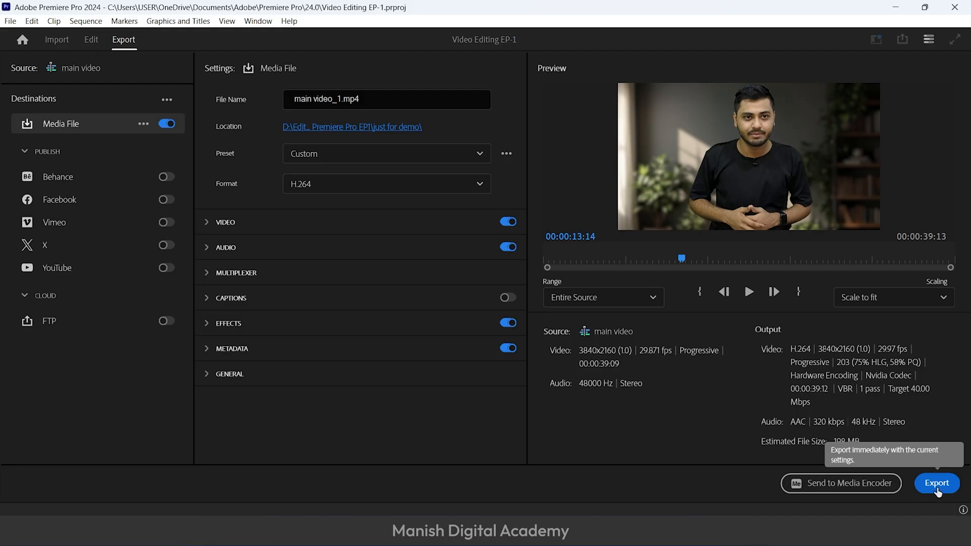
click(942, 484)
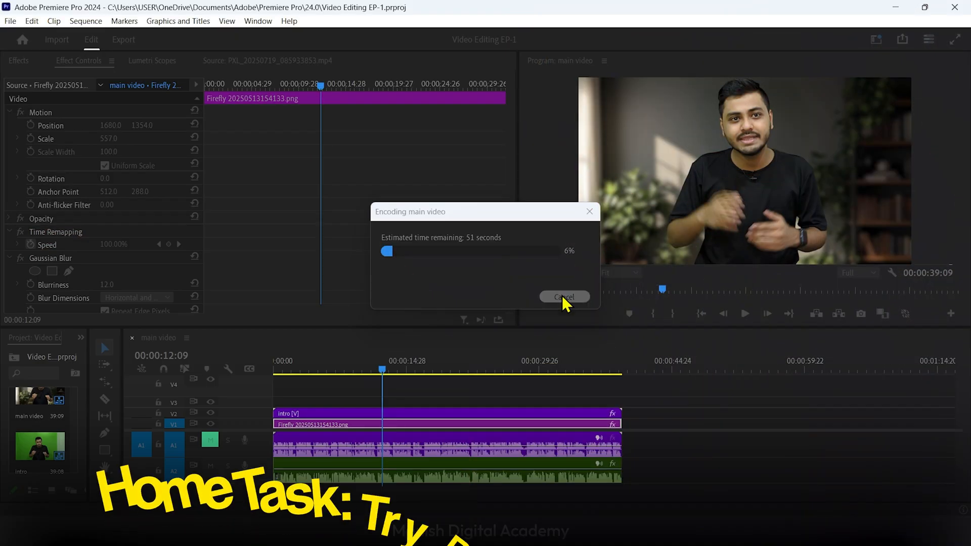
click(562, 296)
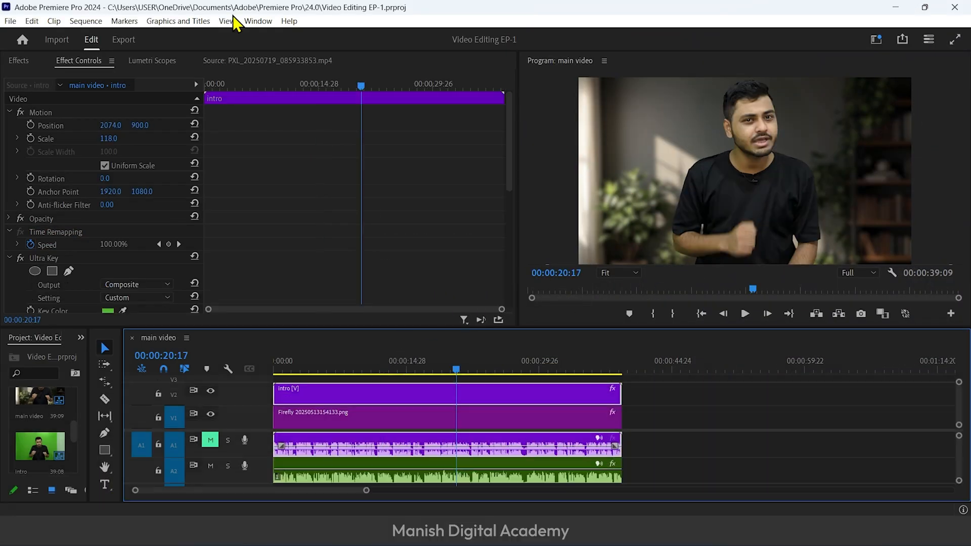
Show the Lumetri Color controls for the intro clip on track V2
click(259, 21)
mouse_move(267, 39)
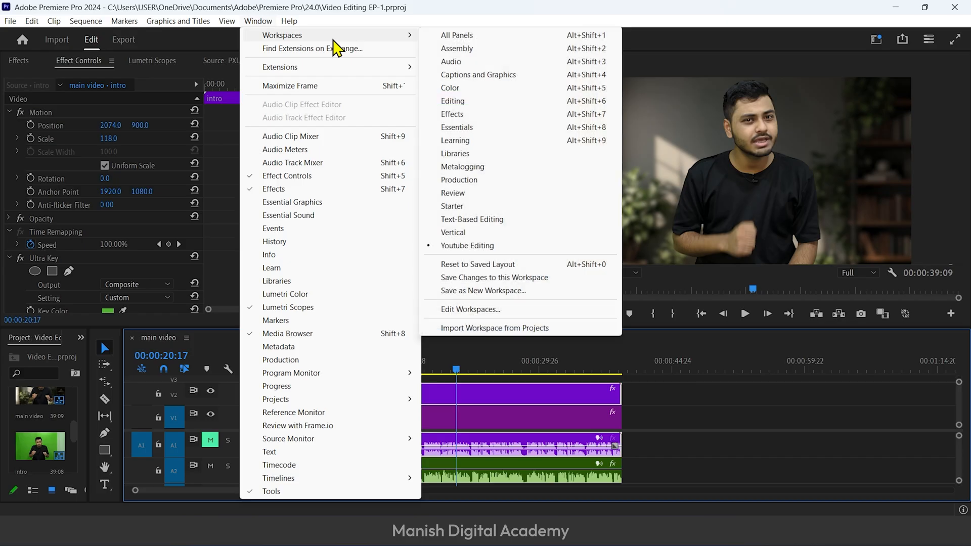
click(301, 296)
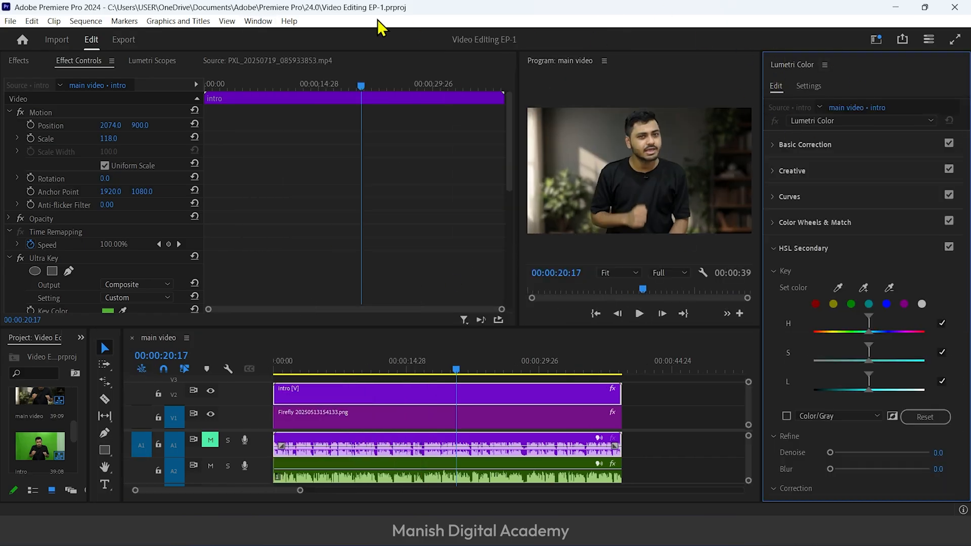
Adjust the workspace layout so Lumetri Color takes about a quarter of the width beside the Program monitor
drag(789, 71, 757, 291)
drag(752, 215, 751, 215)
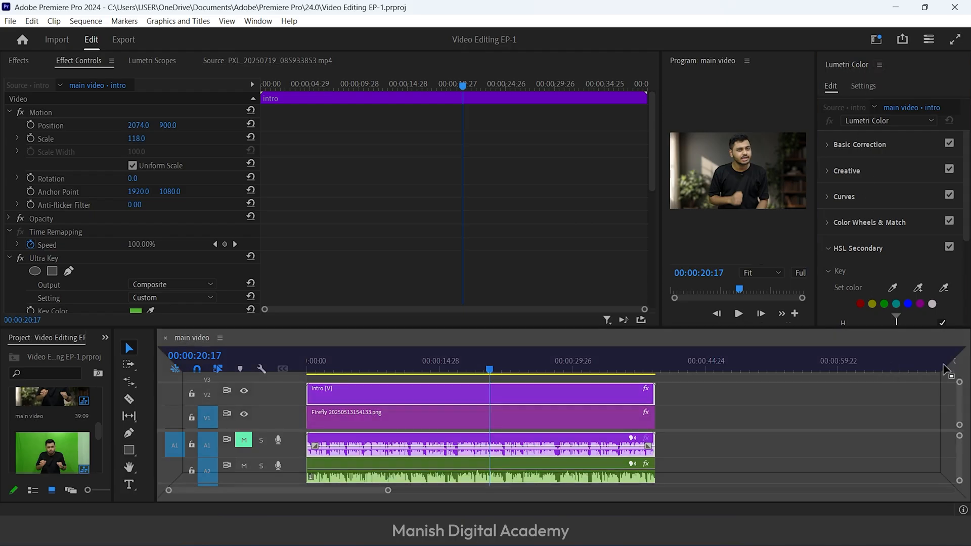
drag(970, 284, 970, 284)
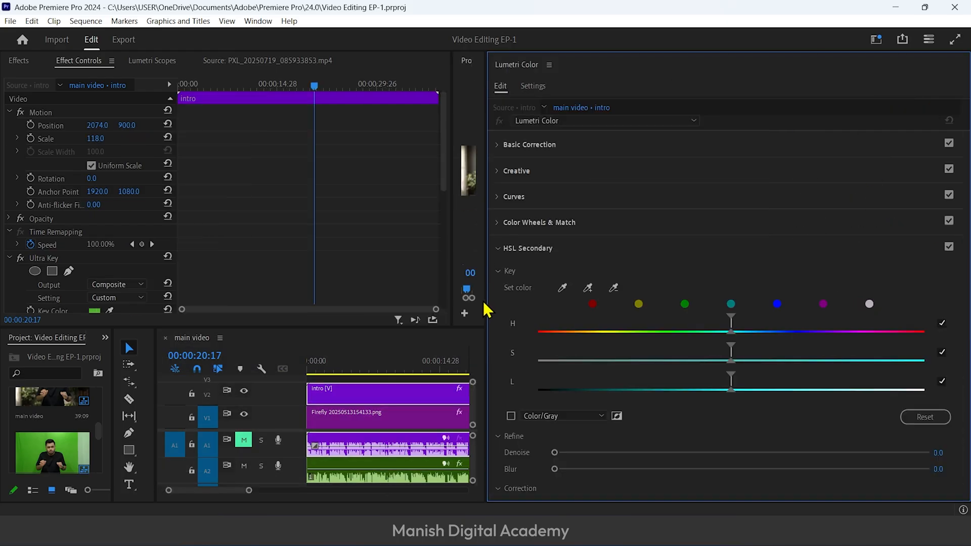
drag(486, 309, 743, 310)
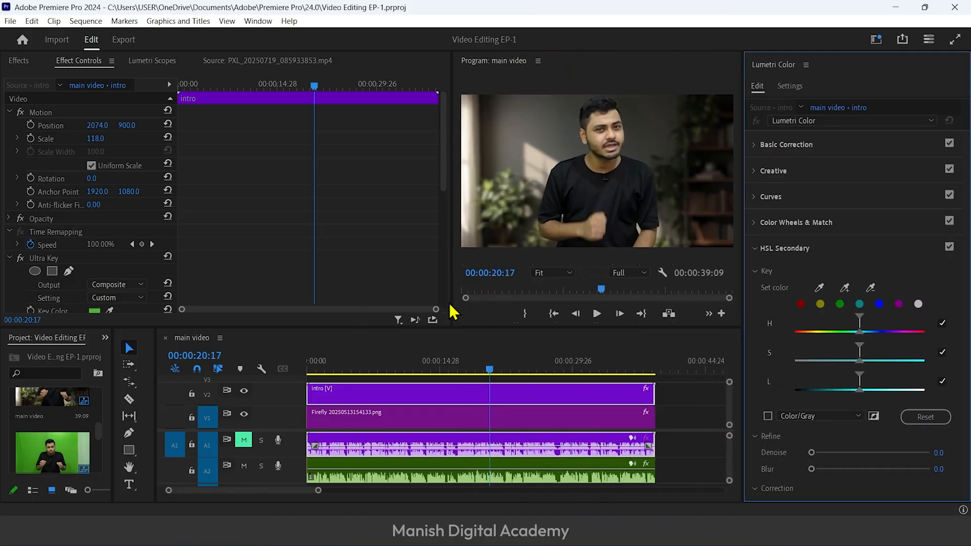
drag(452, 328, 152, 387)
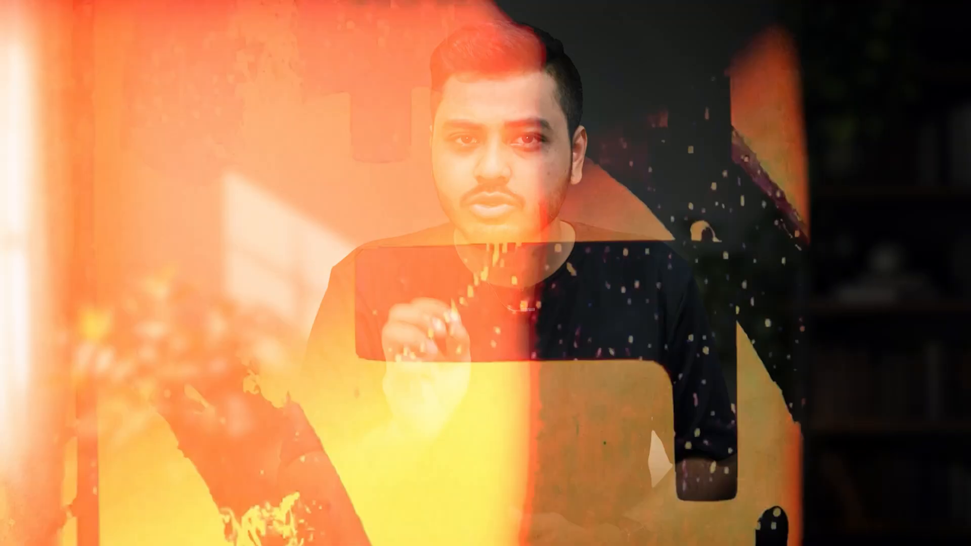